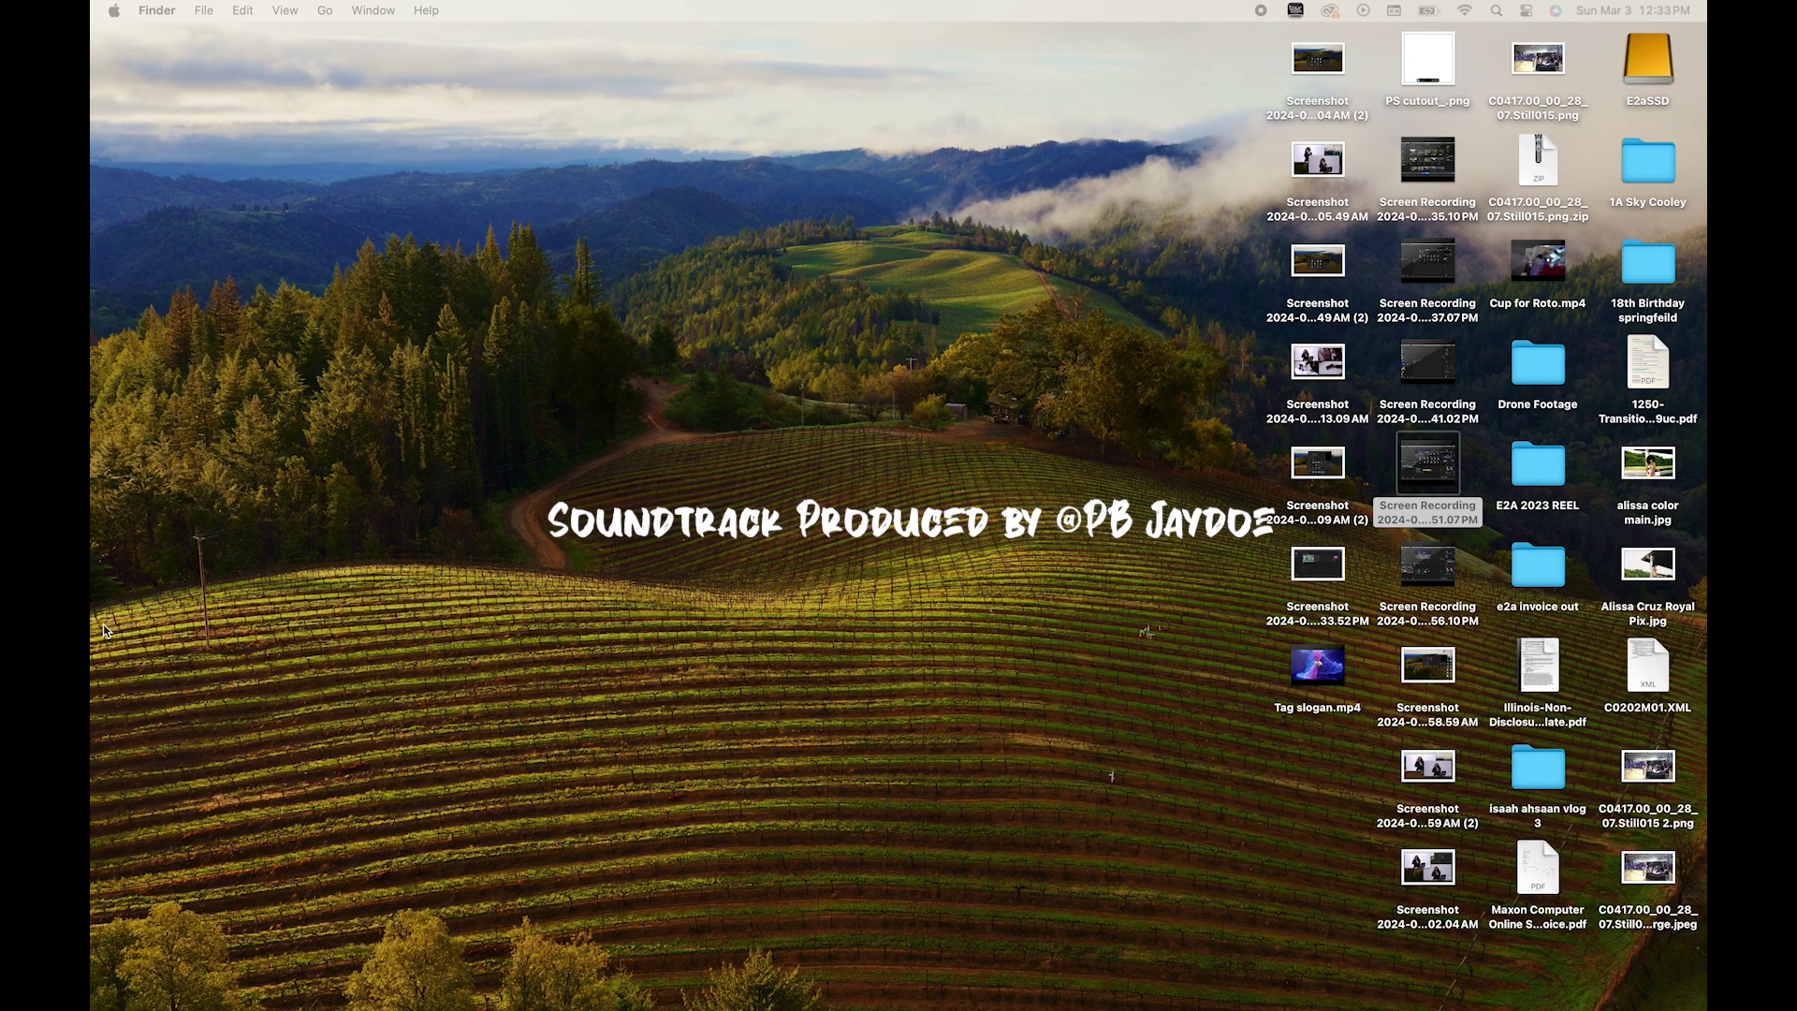
Launch Adobe Premiere Pro 2024 from the Dock, opening the empty Project x.
mouse_move(94, 692)
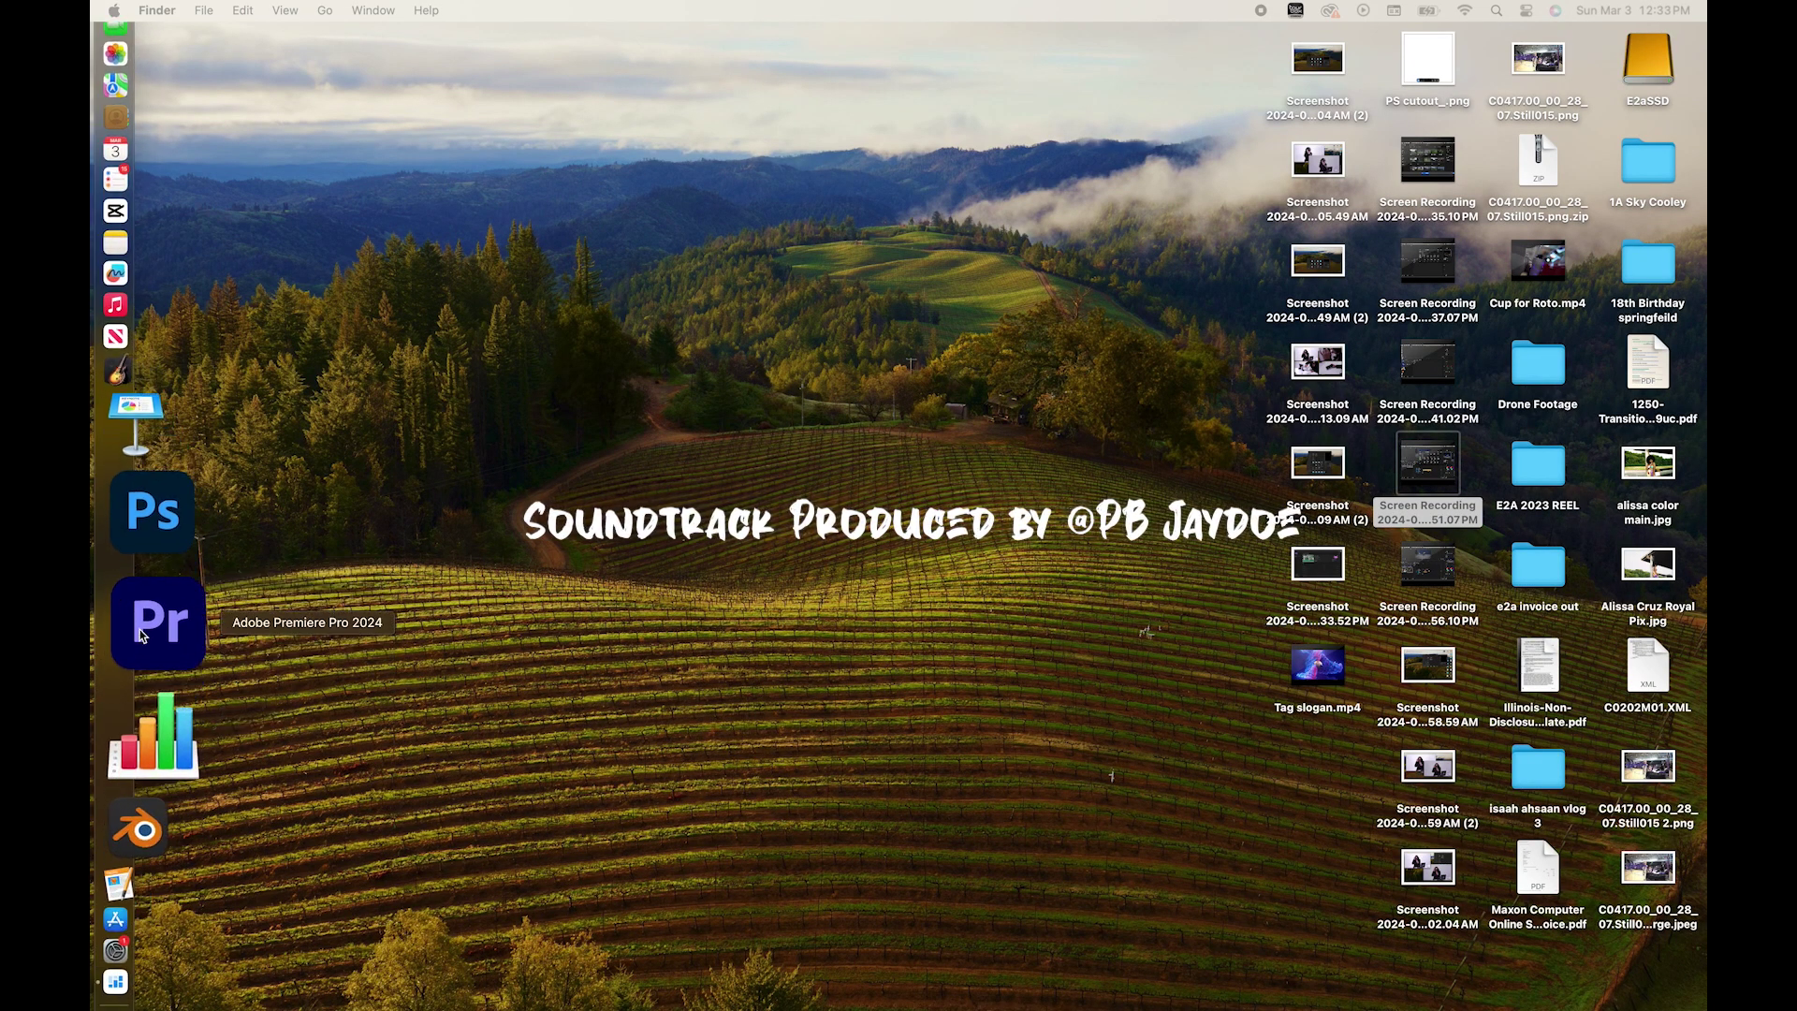
click(185, 633)
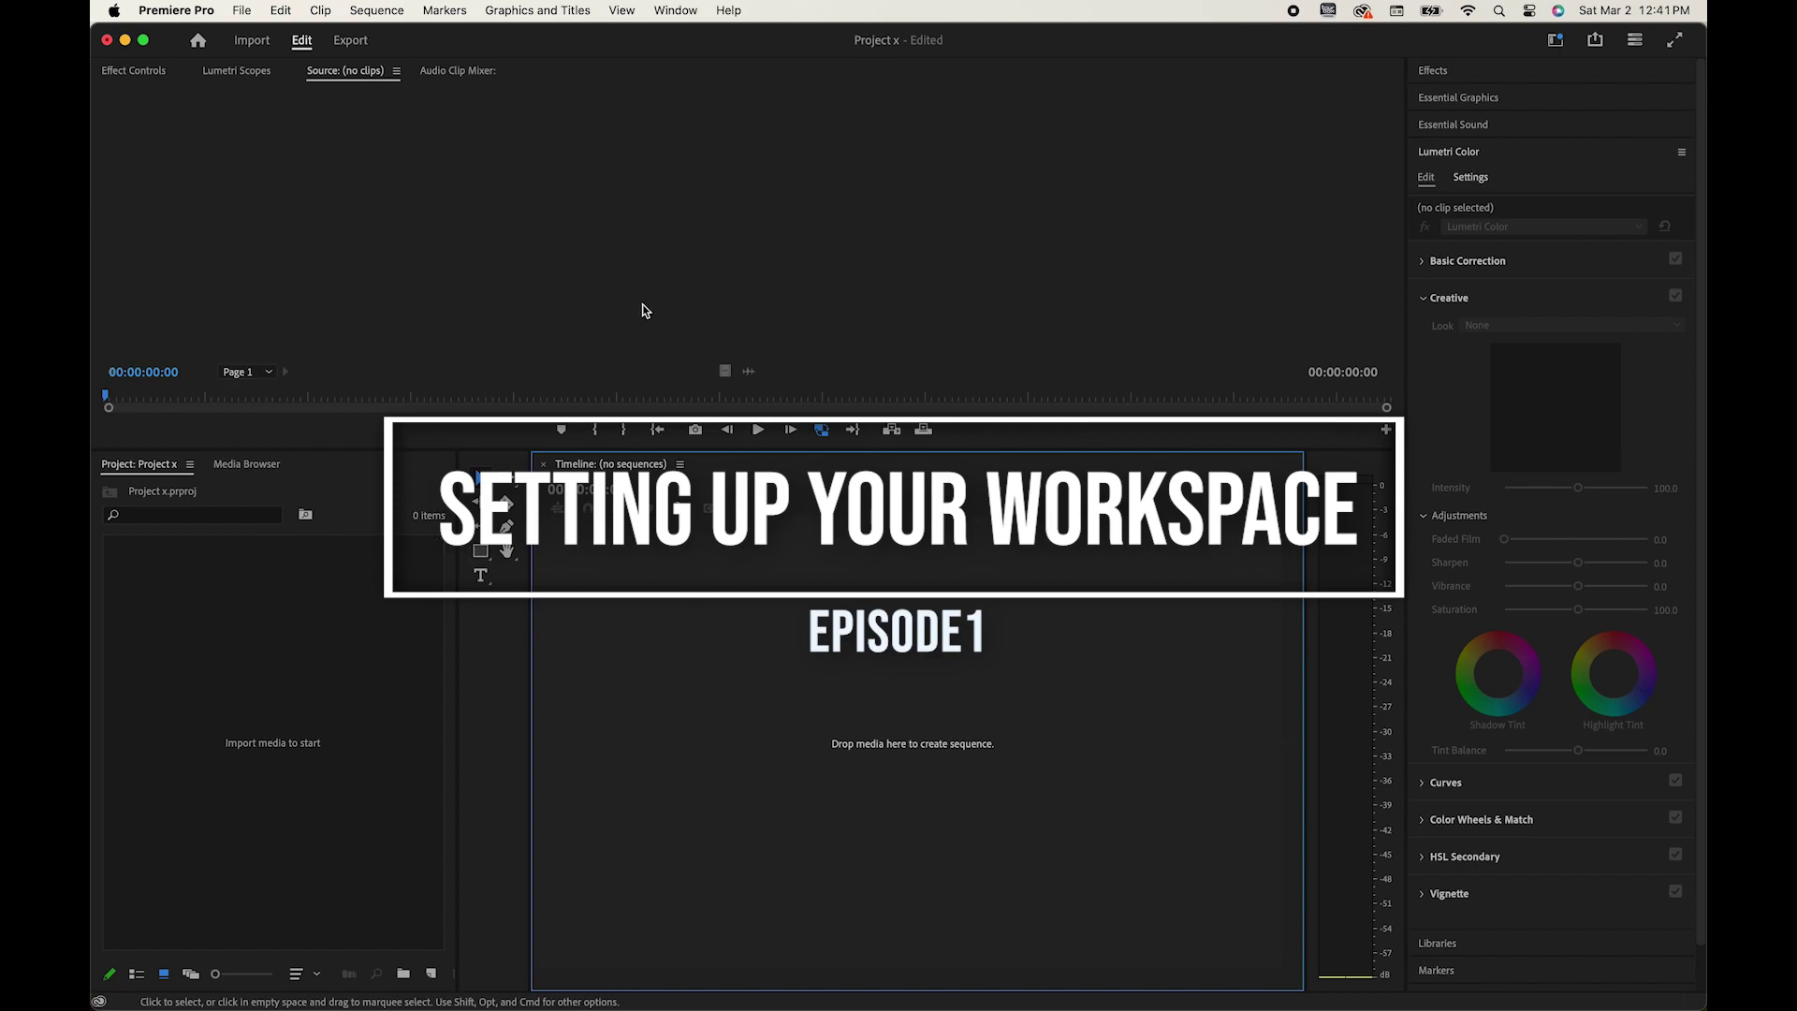
mouse_move(91, 101)
click(142, 56)
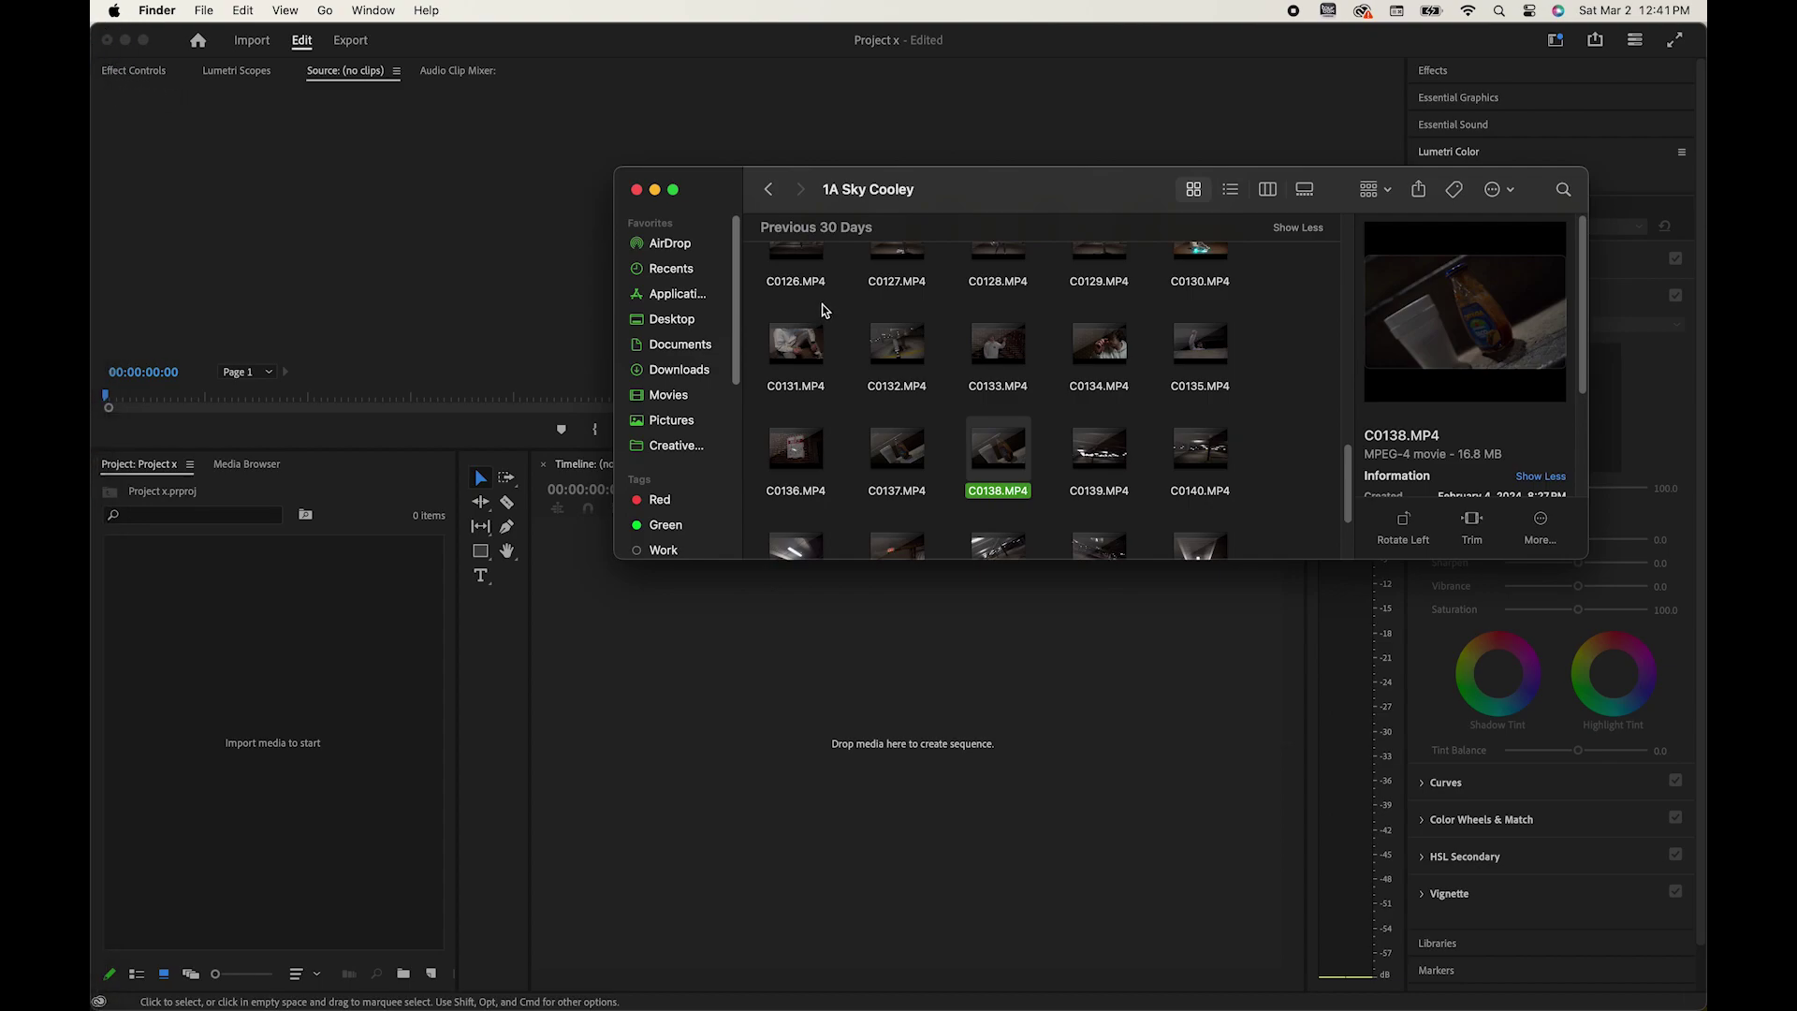
scroll(855, 341, up, 10)
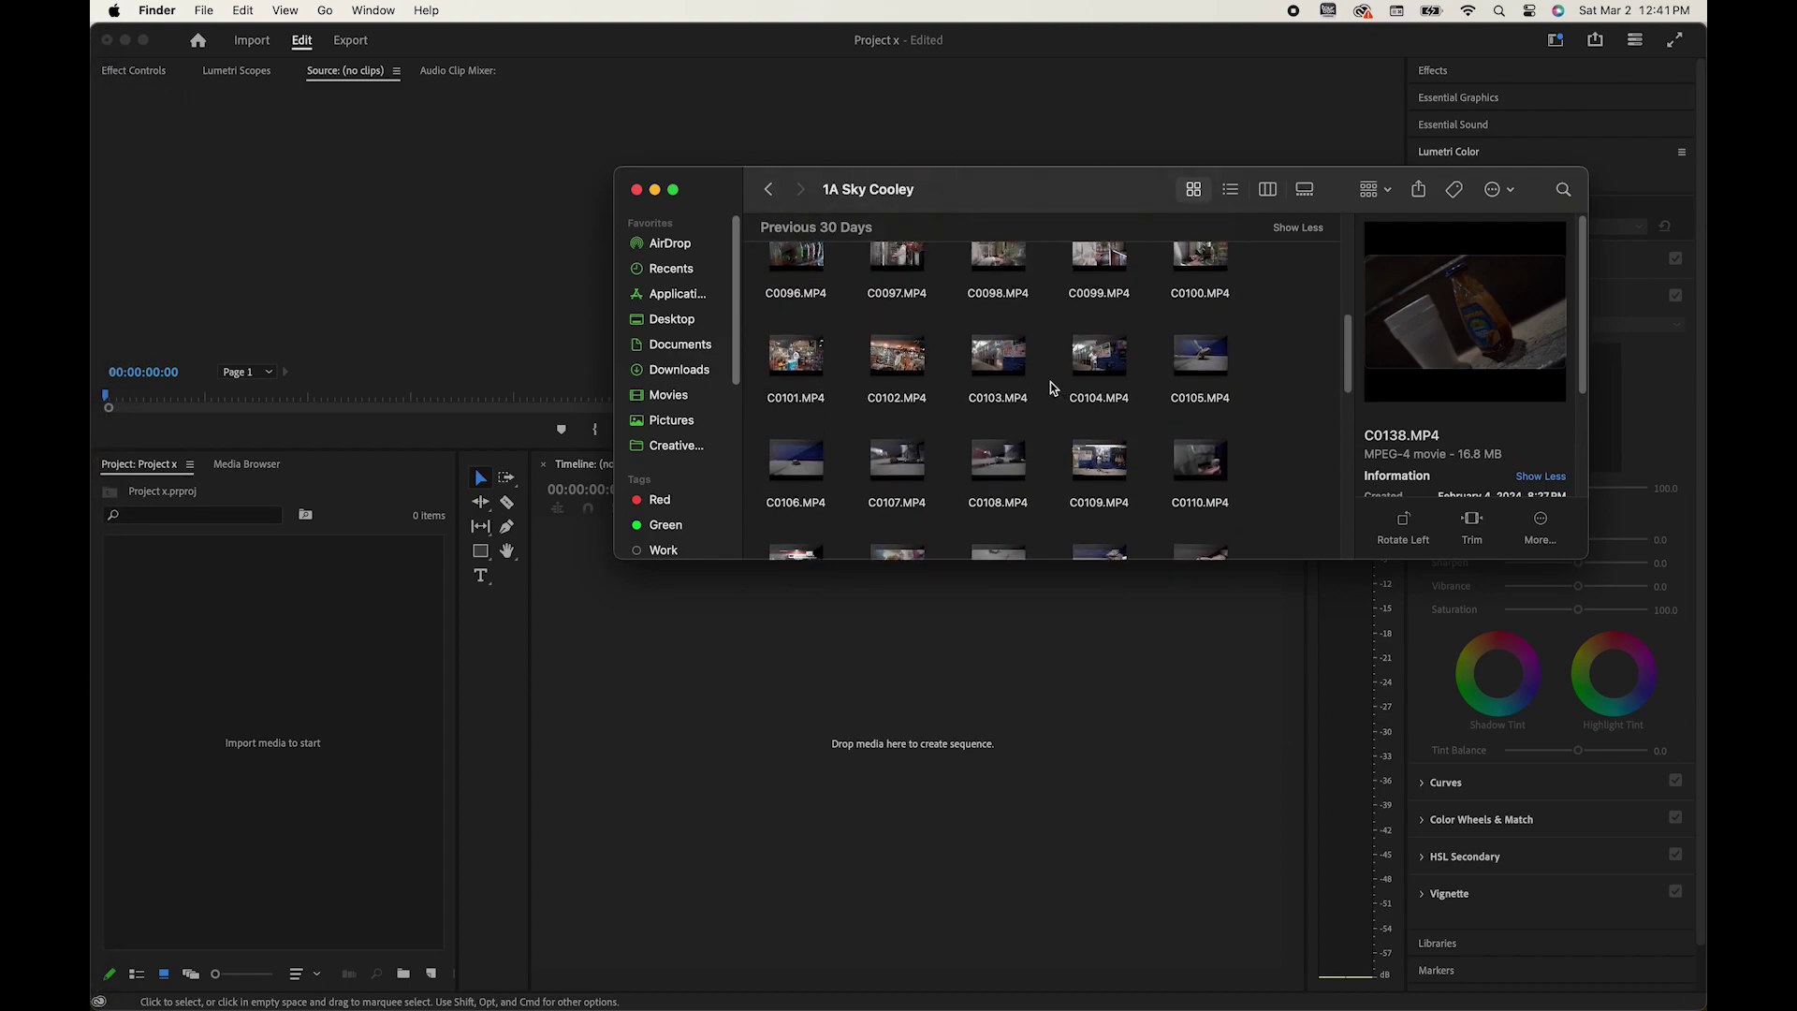
click(1100, 361)
click(1181, 362)
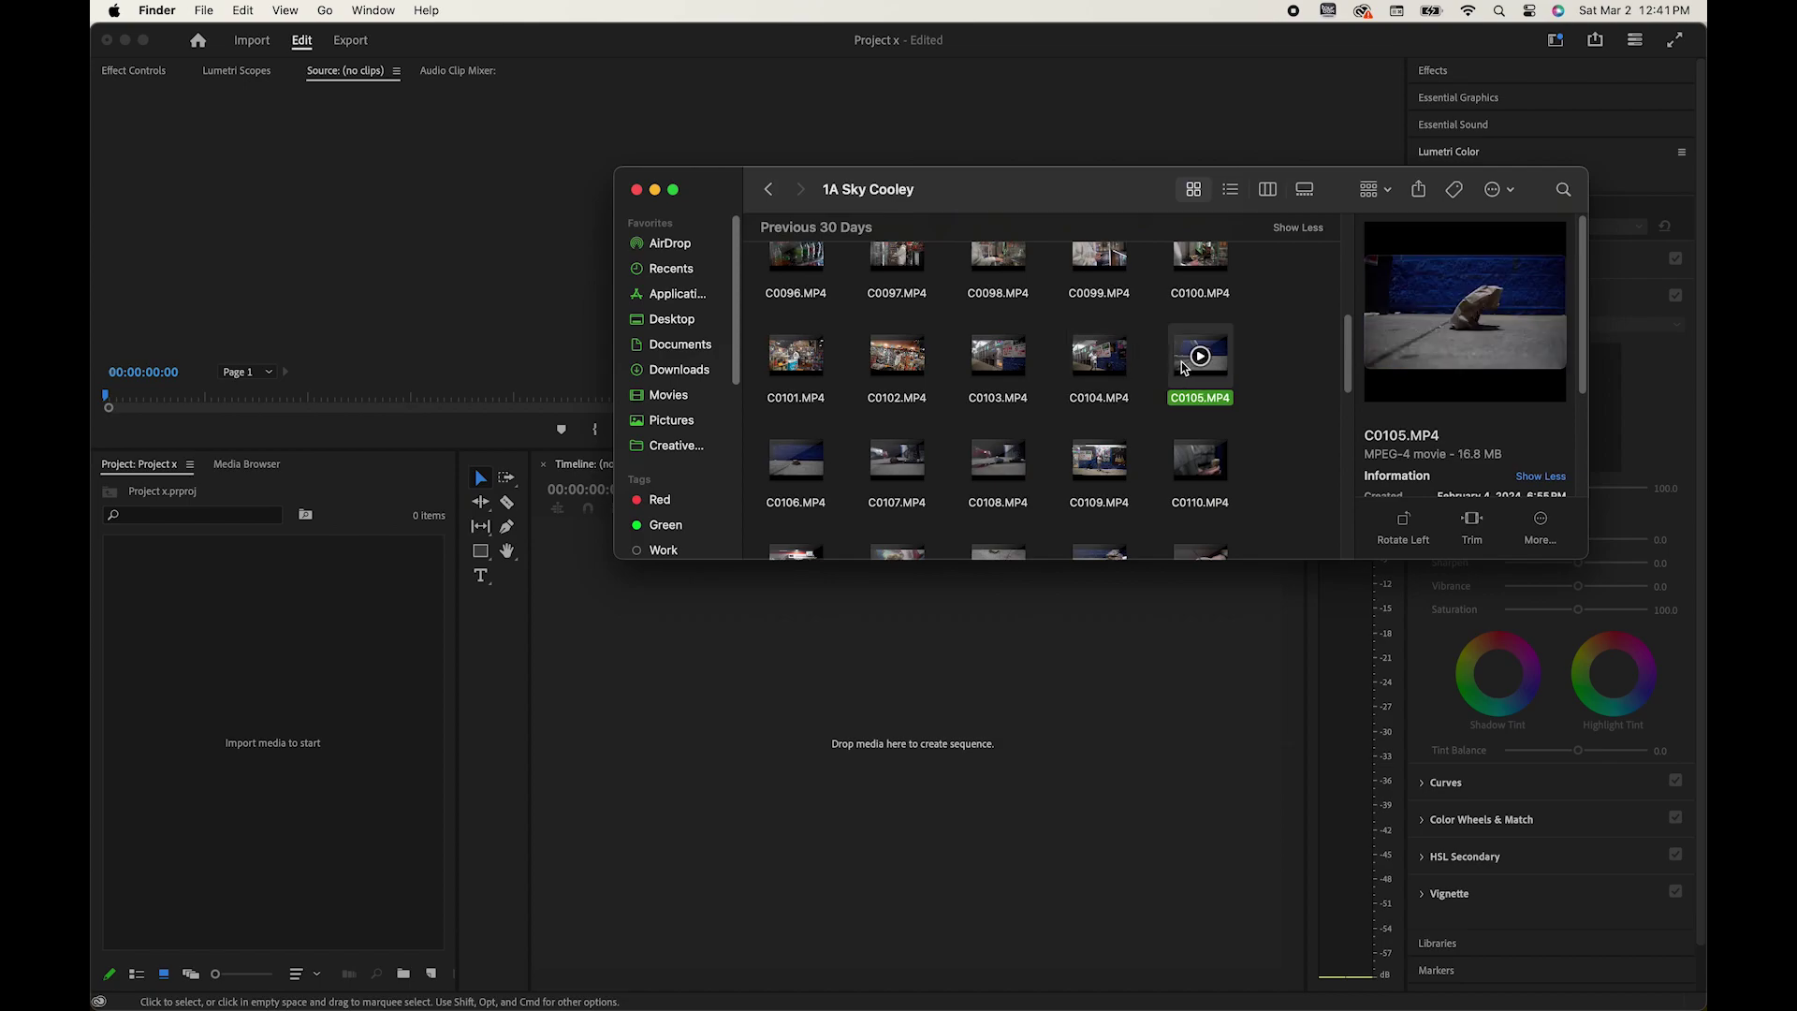
key(space)
drag(592, 935, 954, 935)
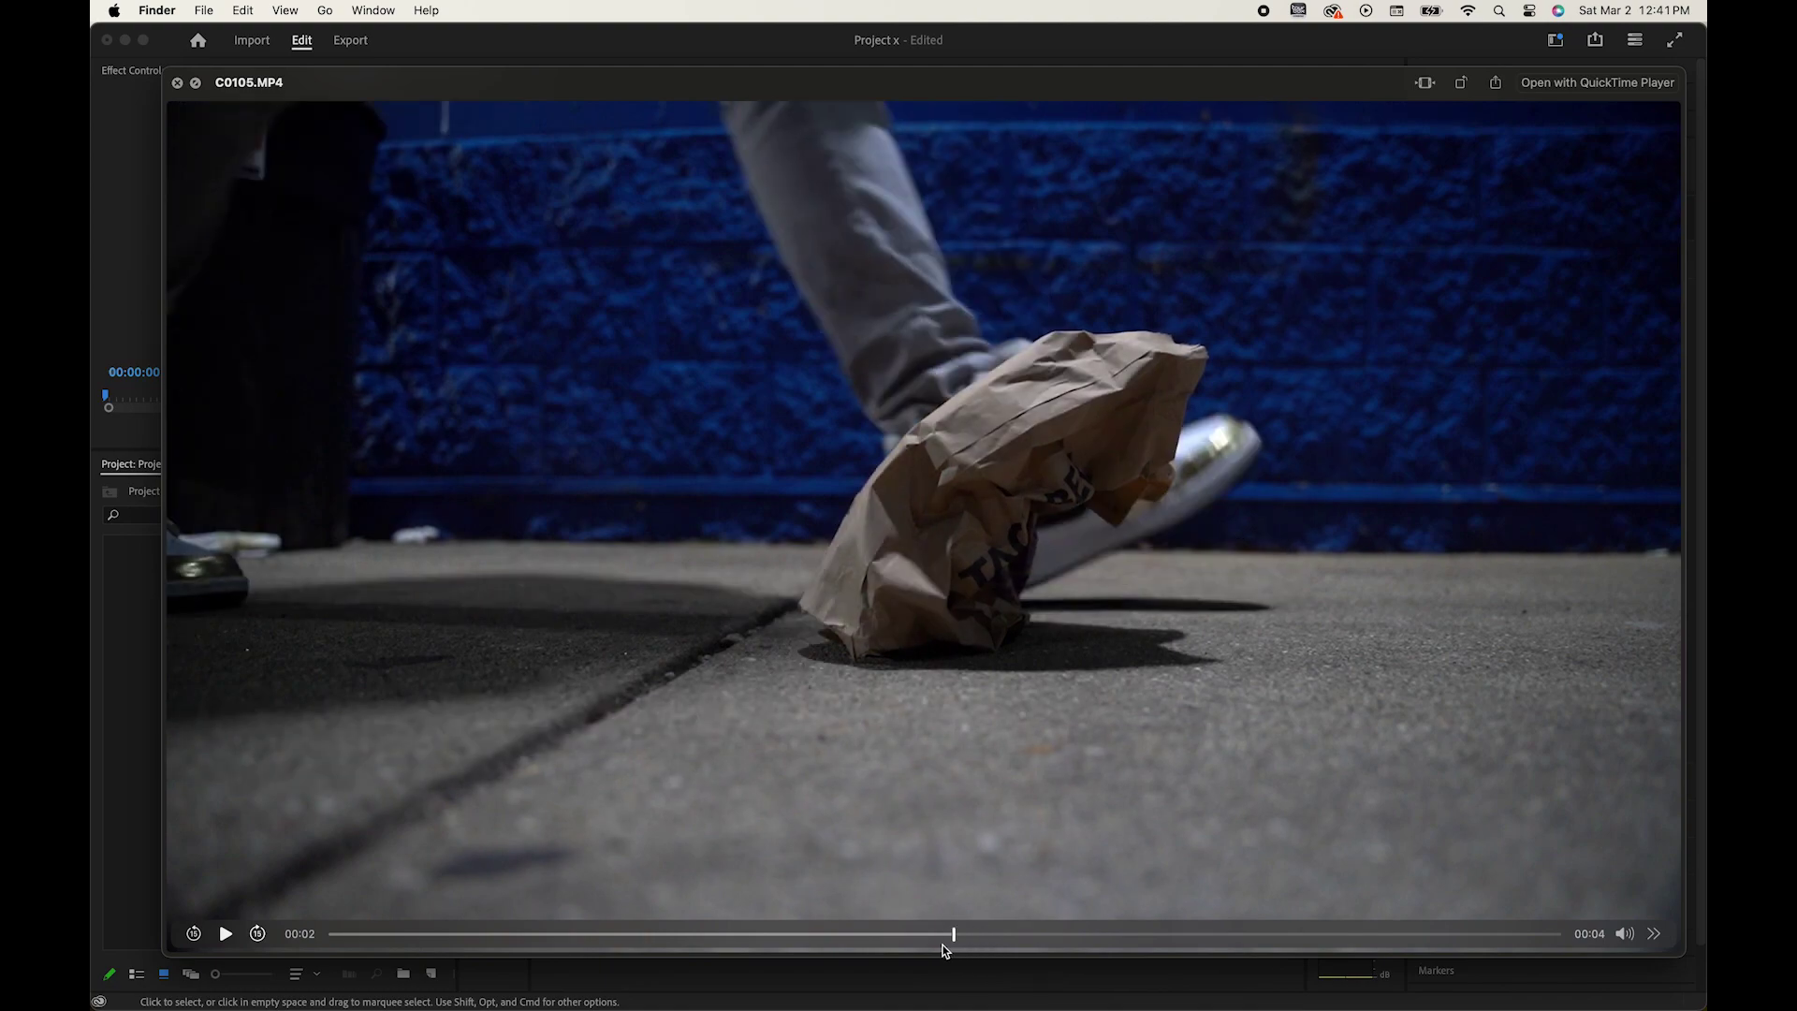
key(space)
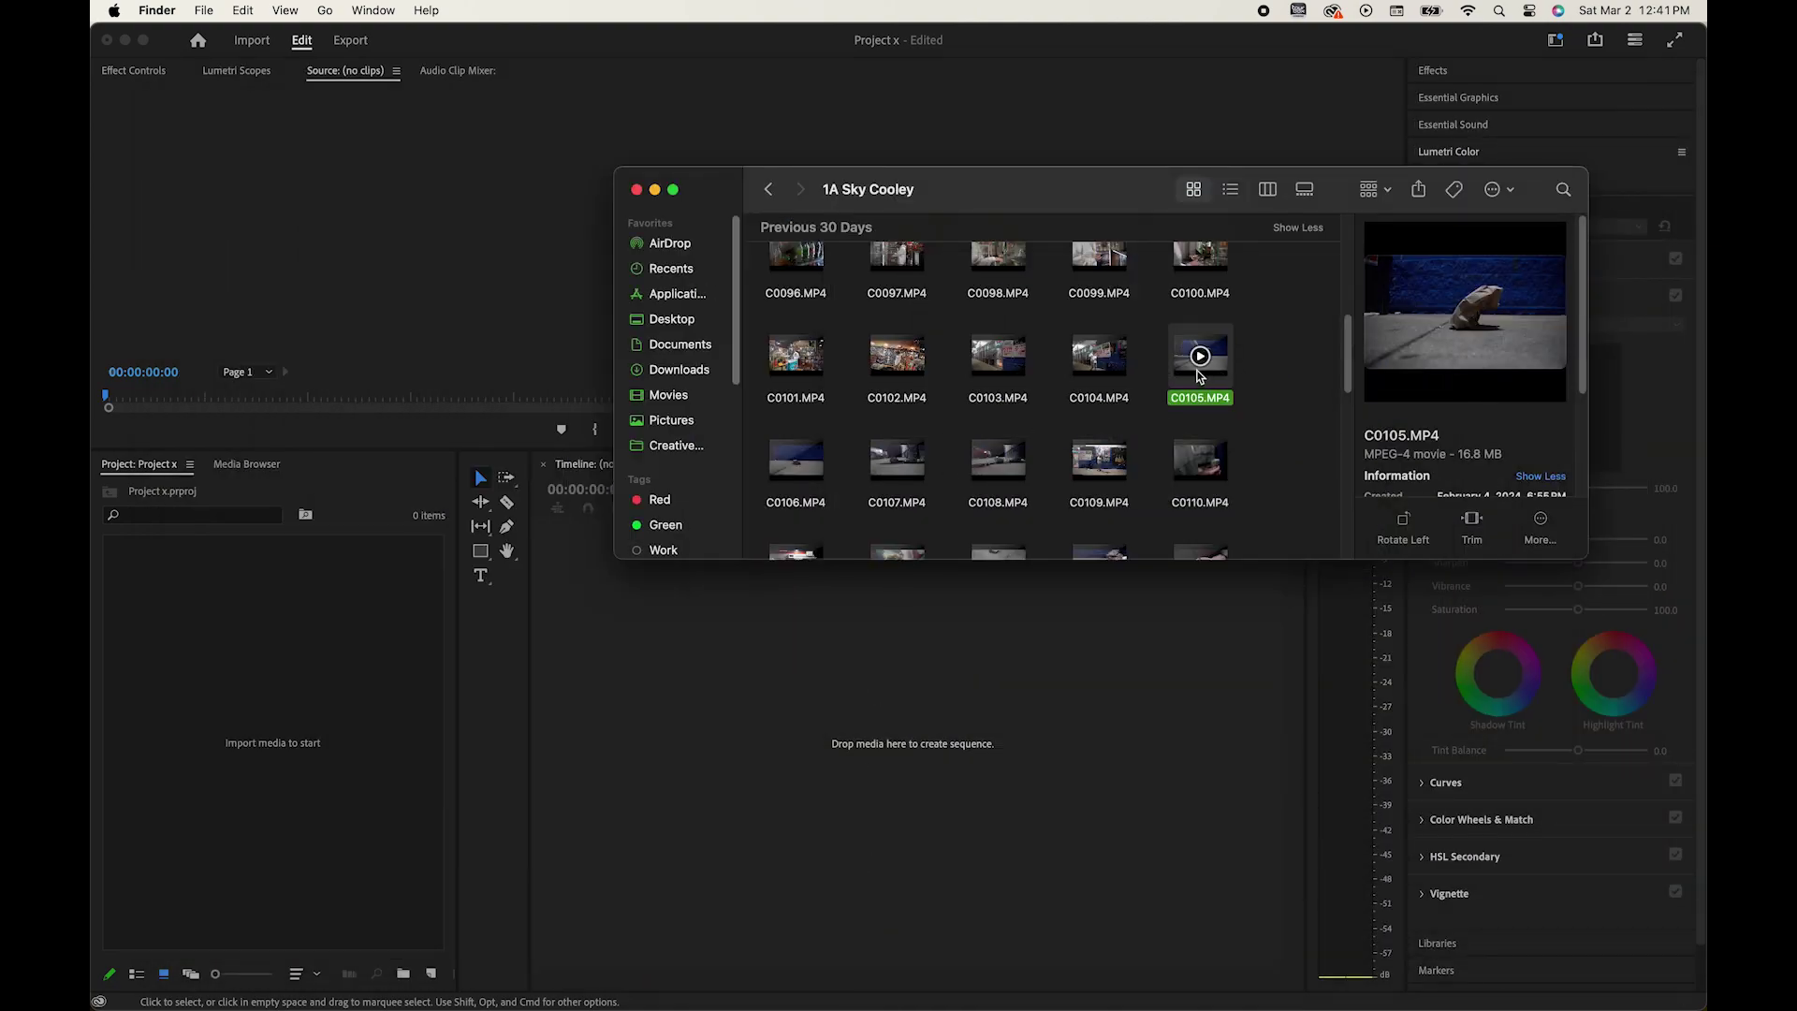
drag(1199, 376, 309, 739)
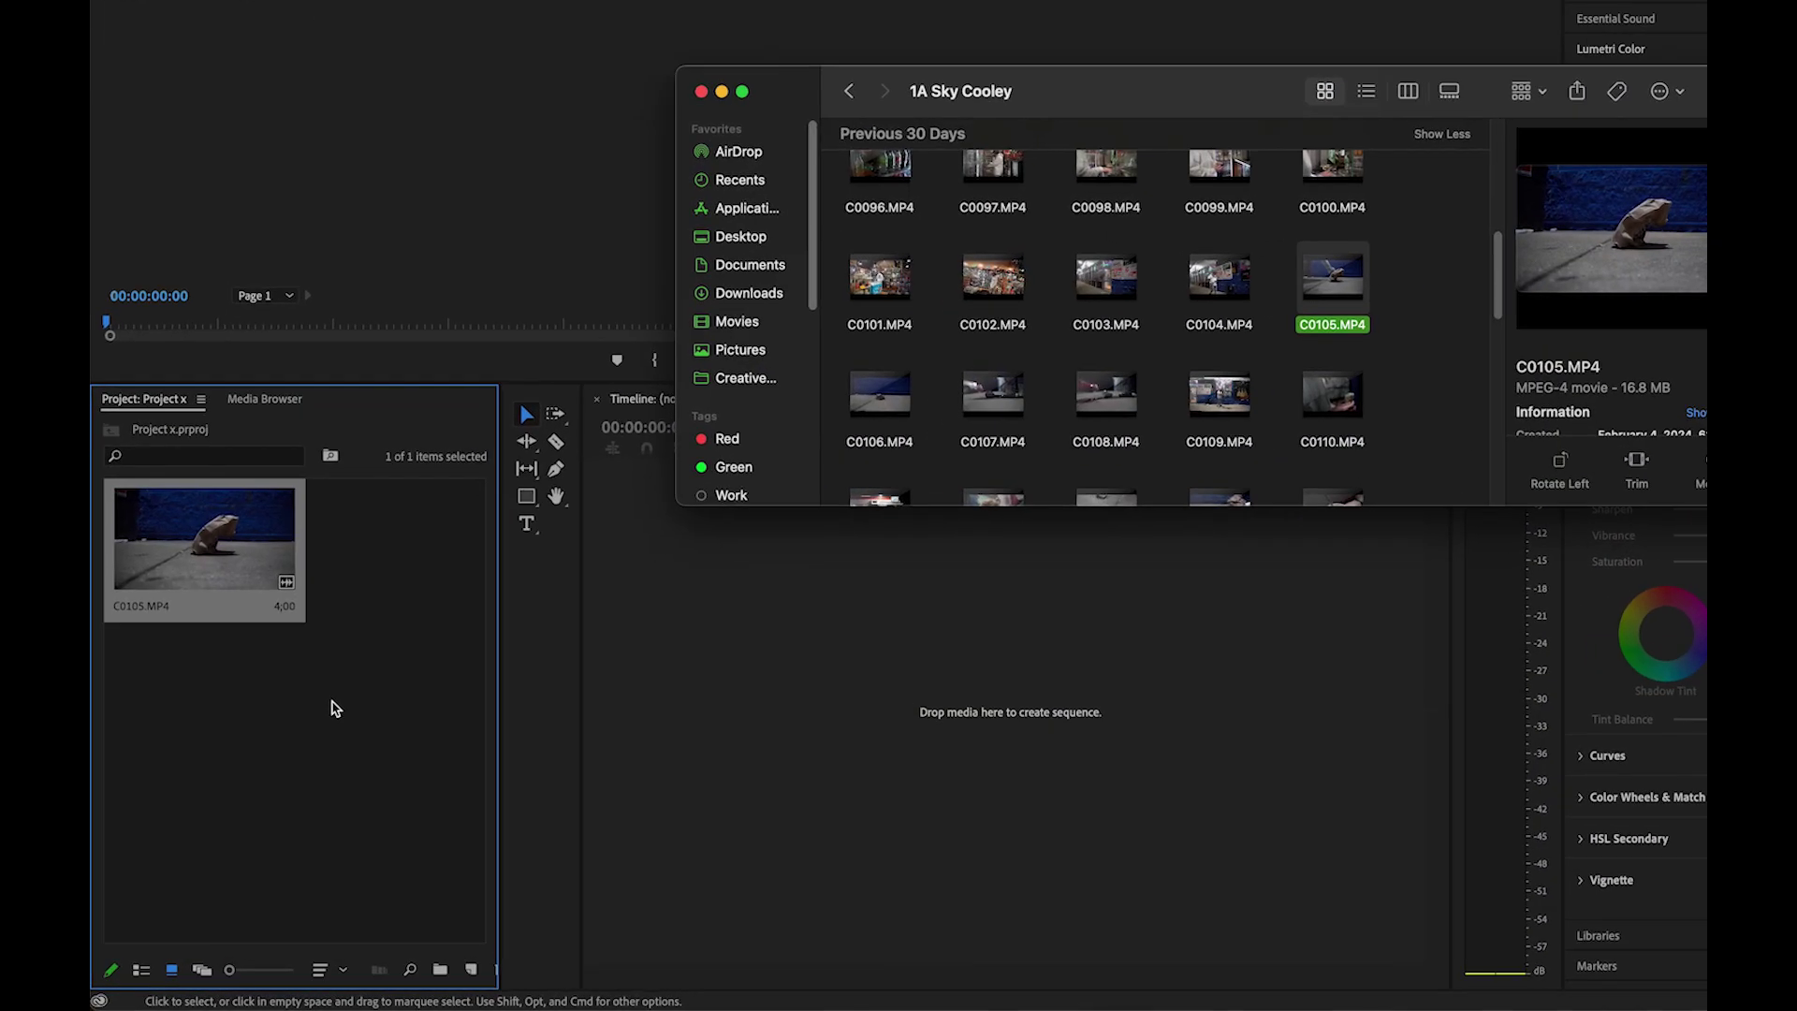
Load C0105.MP4 in the Source Monitor and drag it to the Timeline, creating sequence C0105.
click(394, 650)
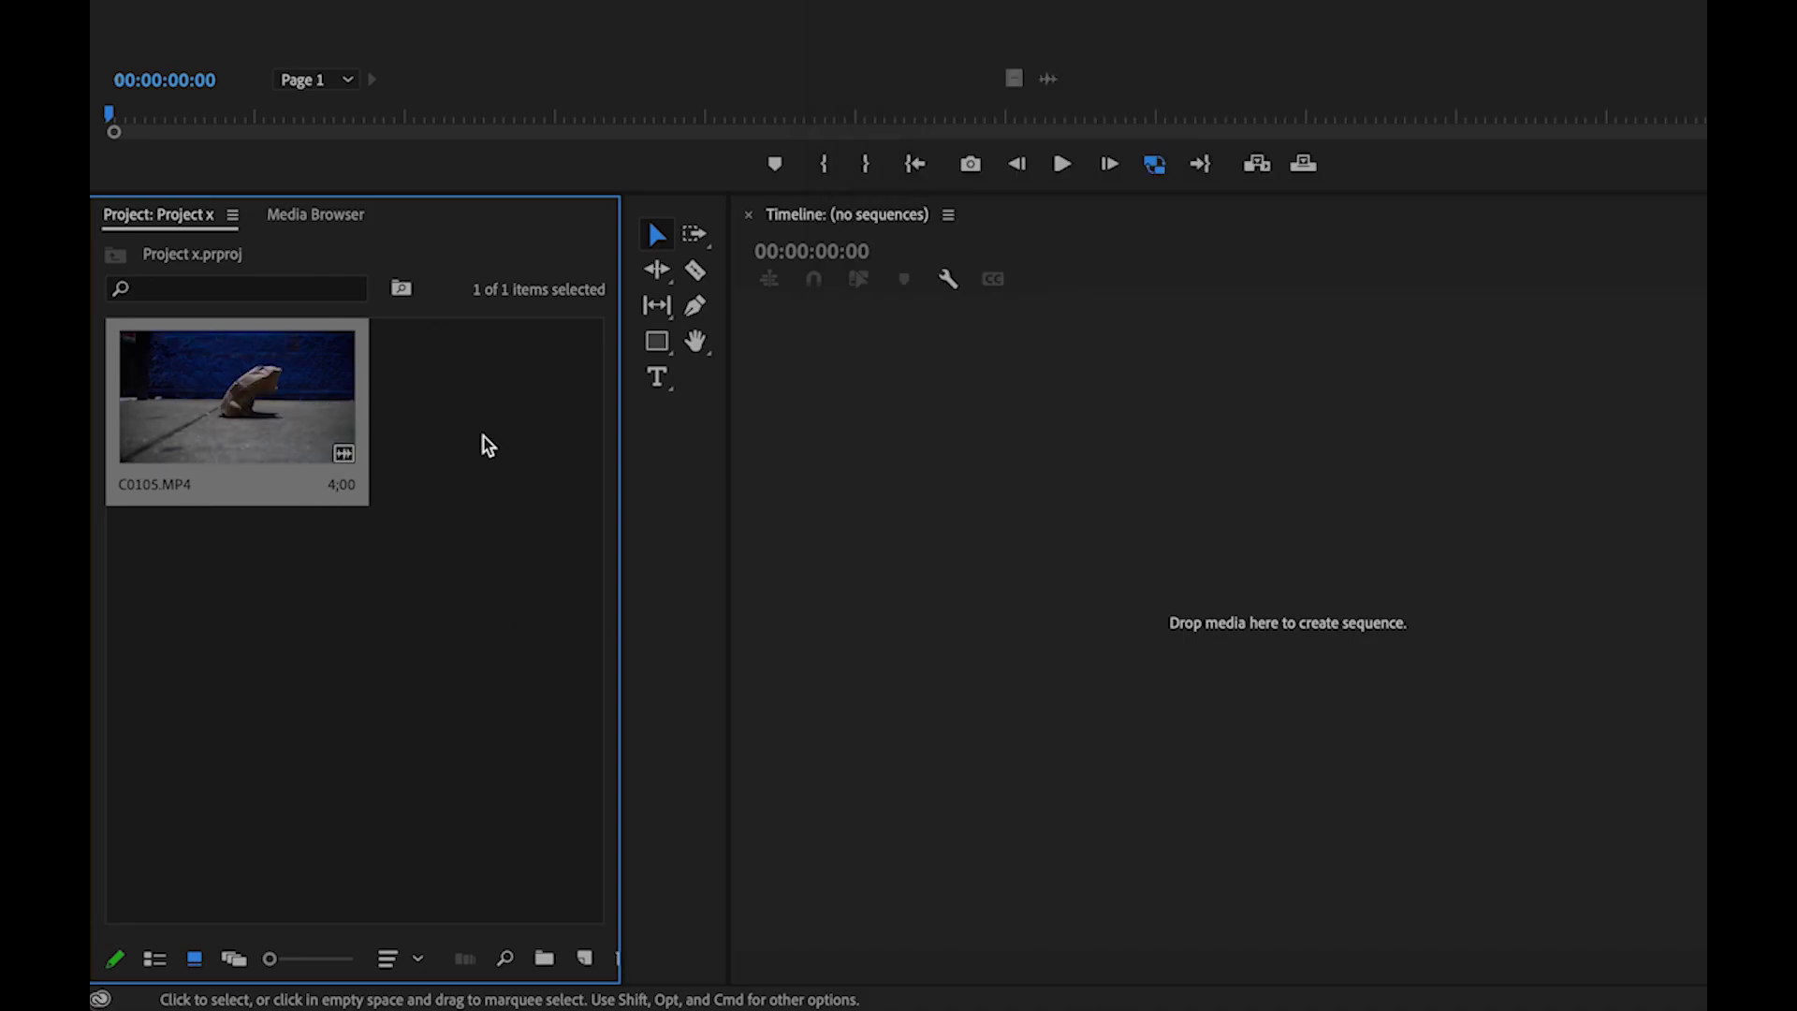
double_click(218, 468)
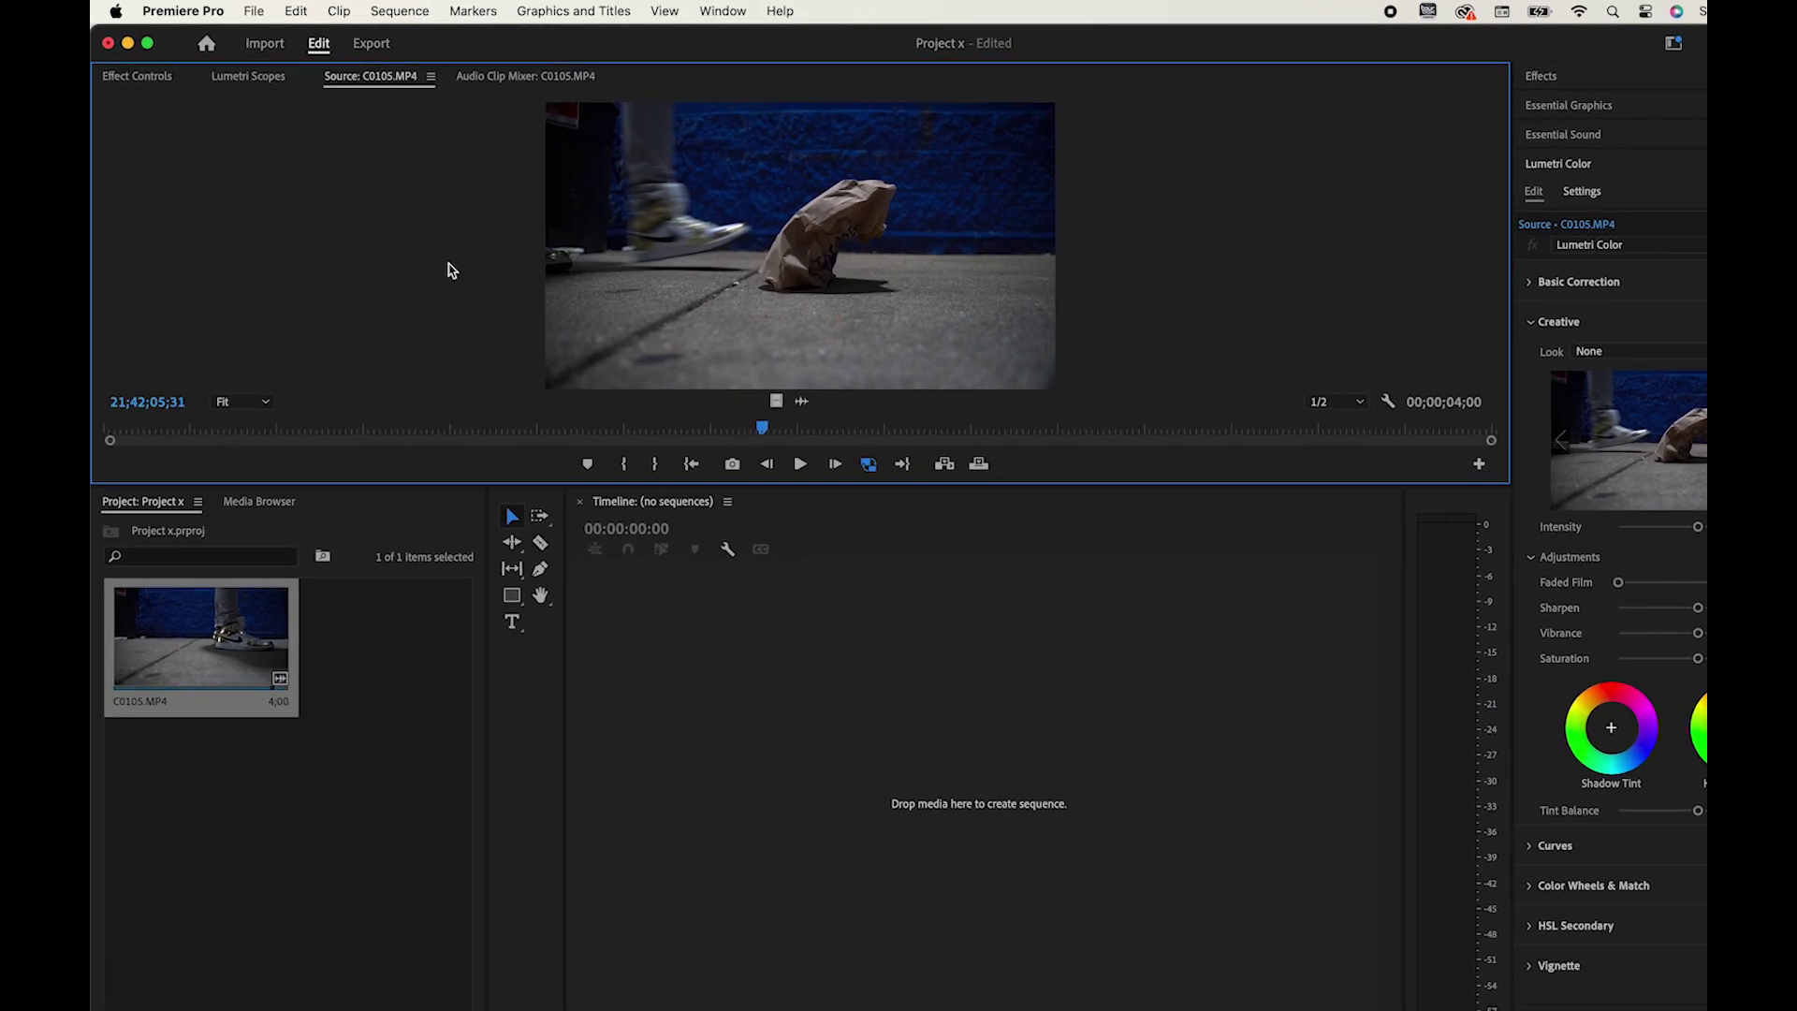
click(521, 14)
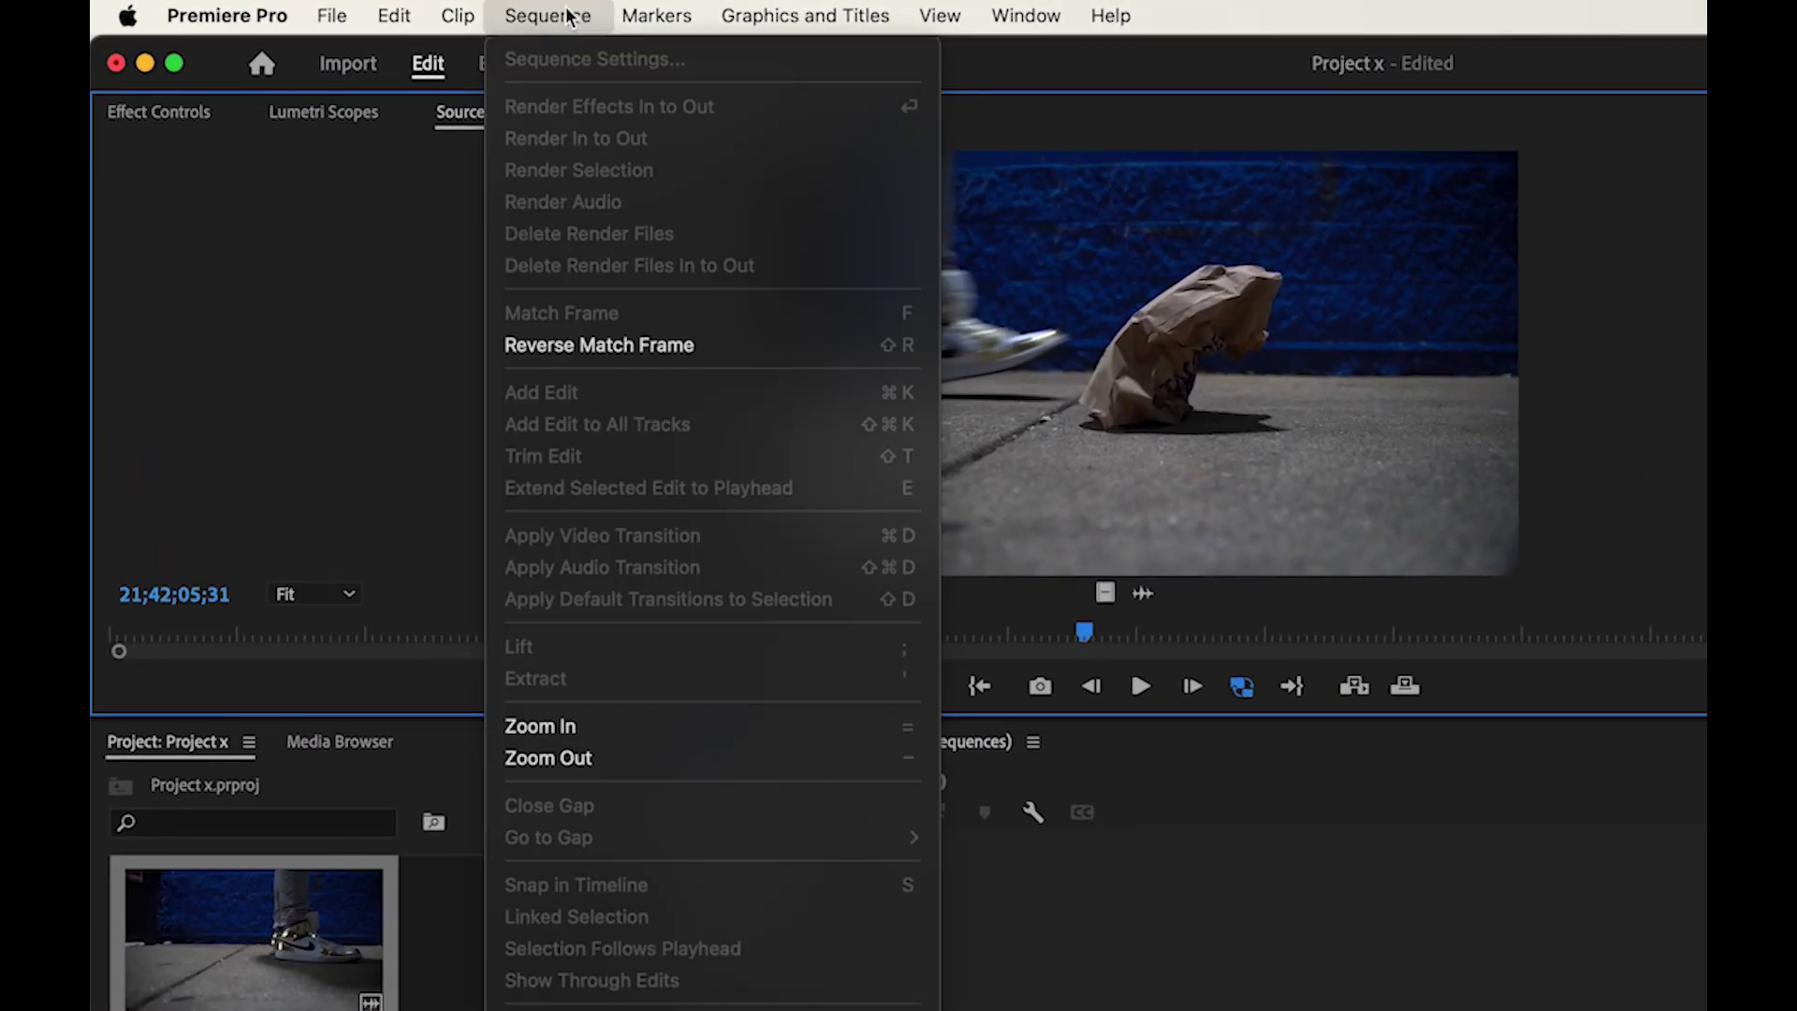
click(299, 939)
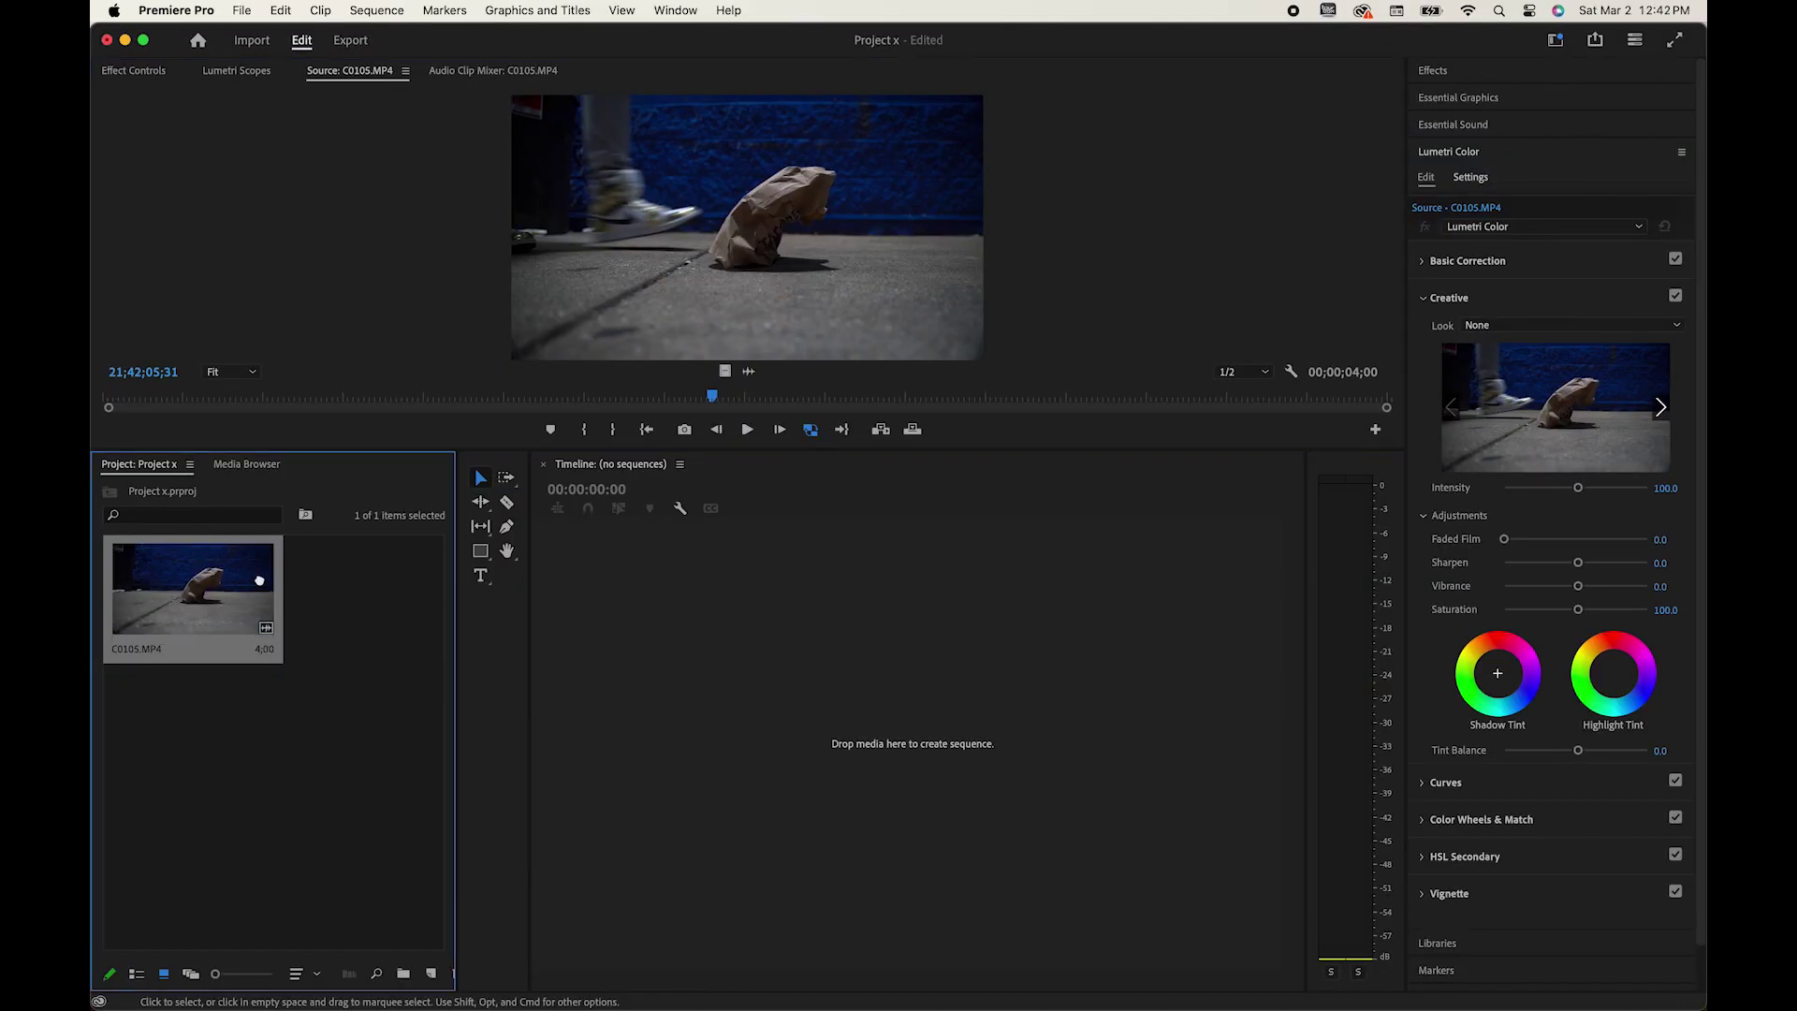
drag(733, 648, 746, 661)
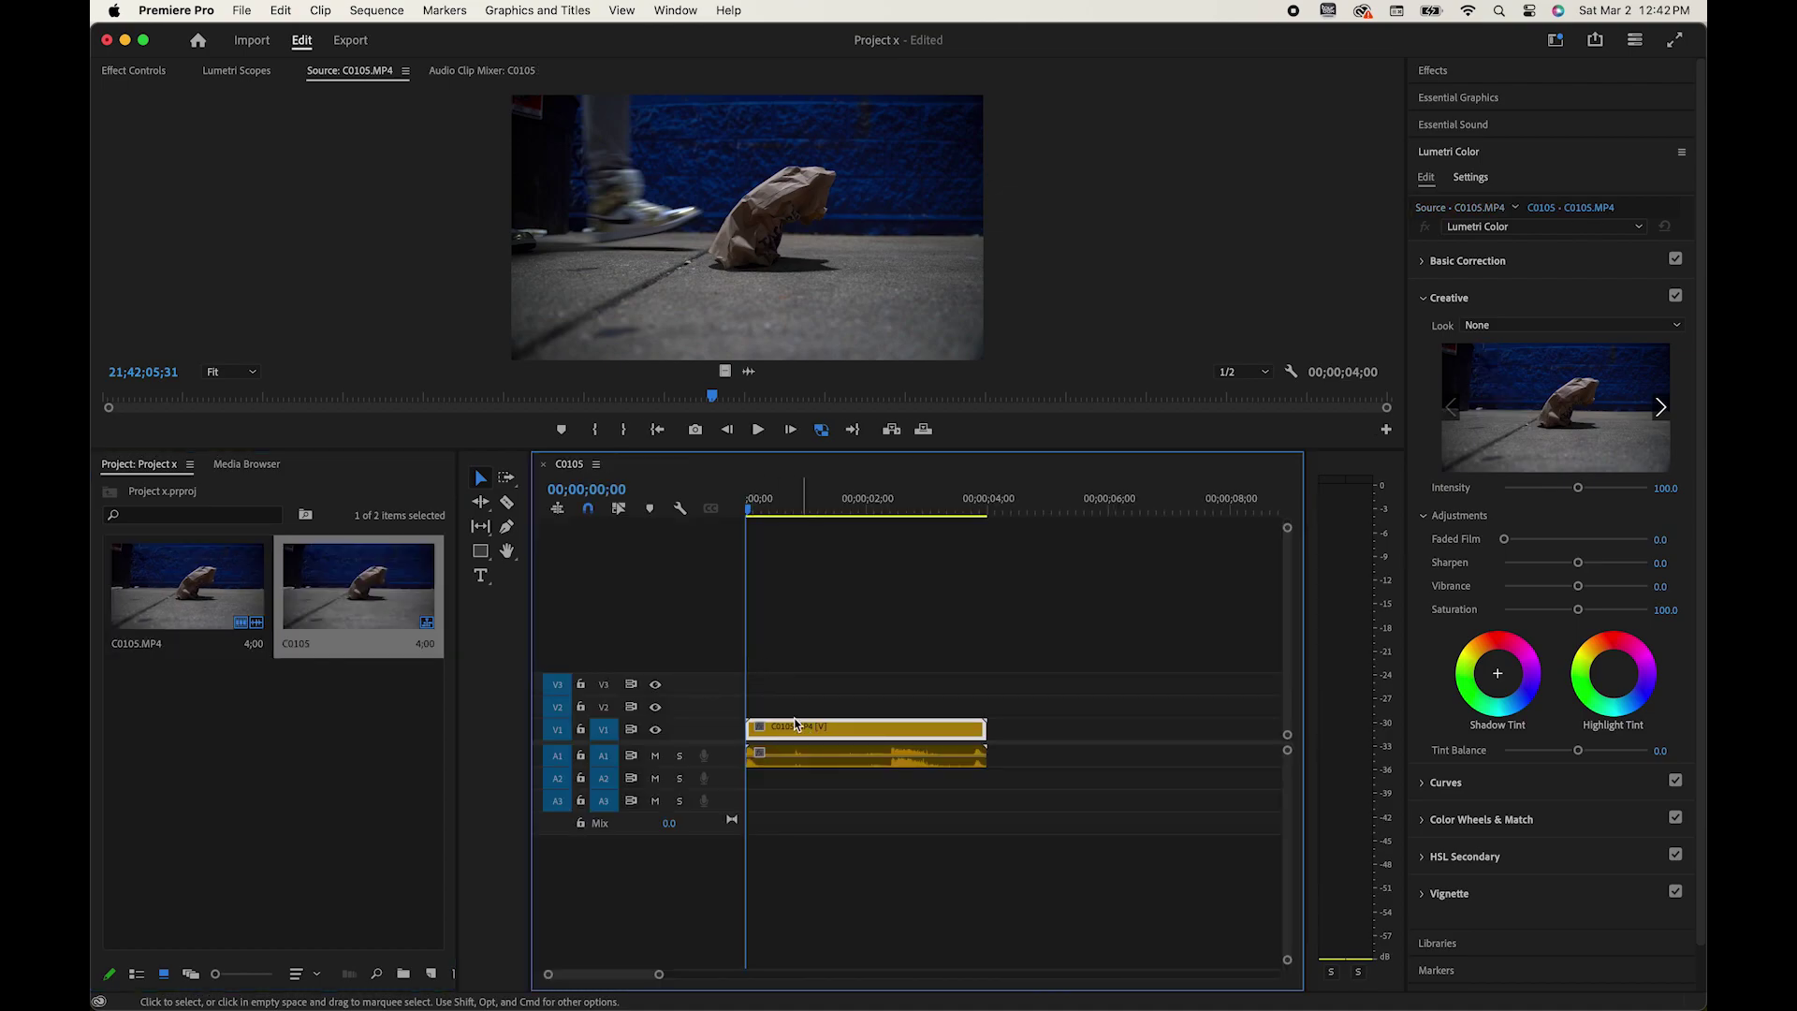
key(space)
key(space)
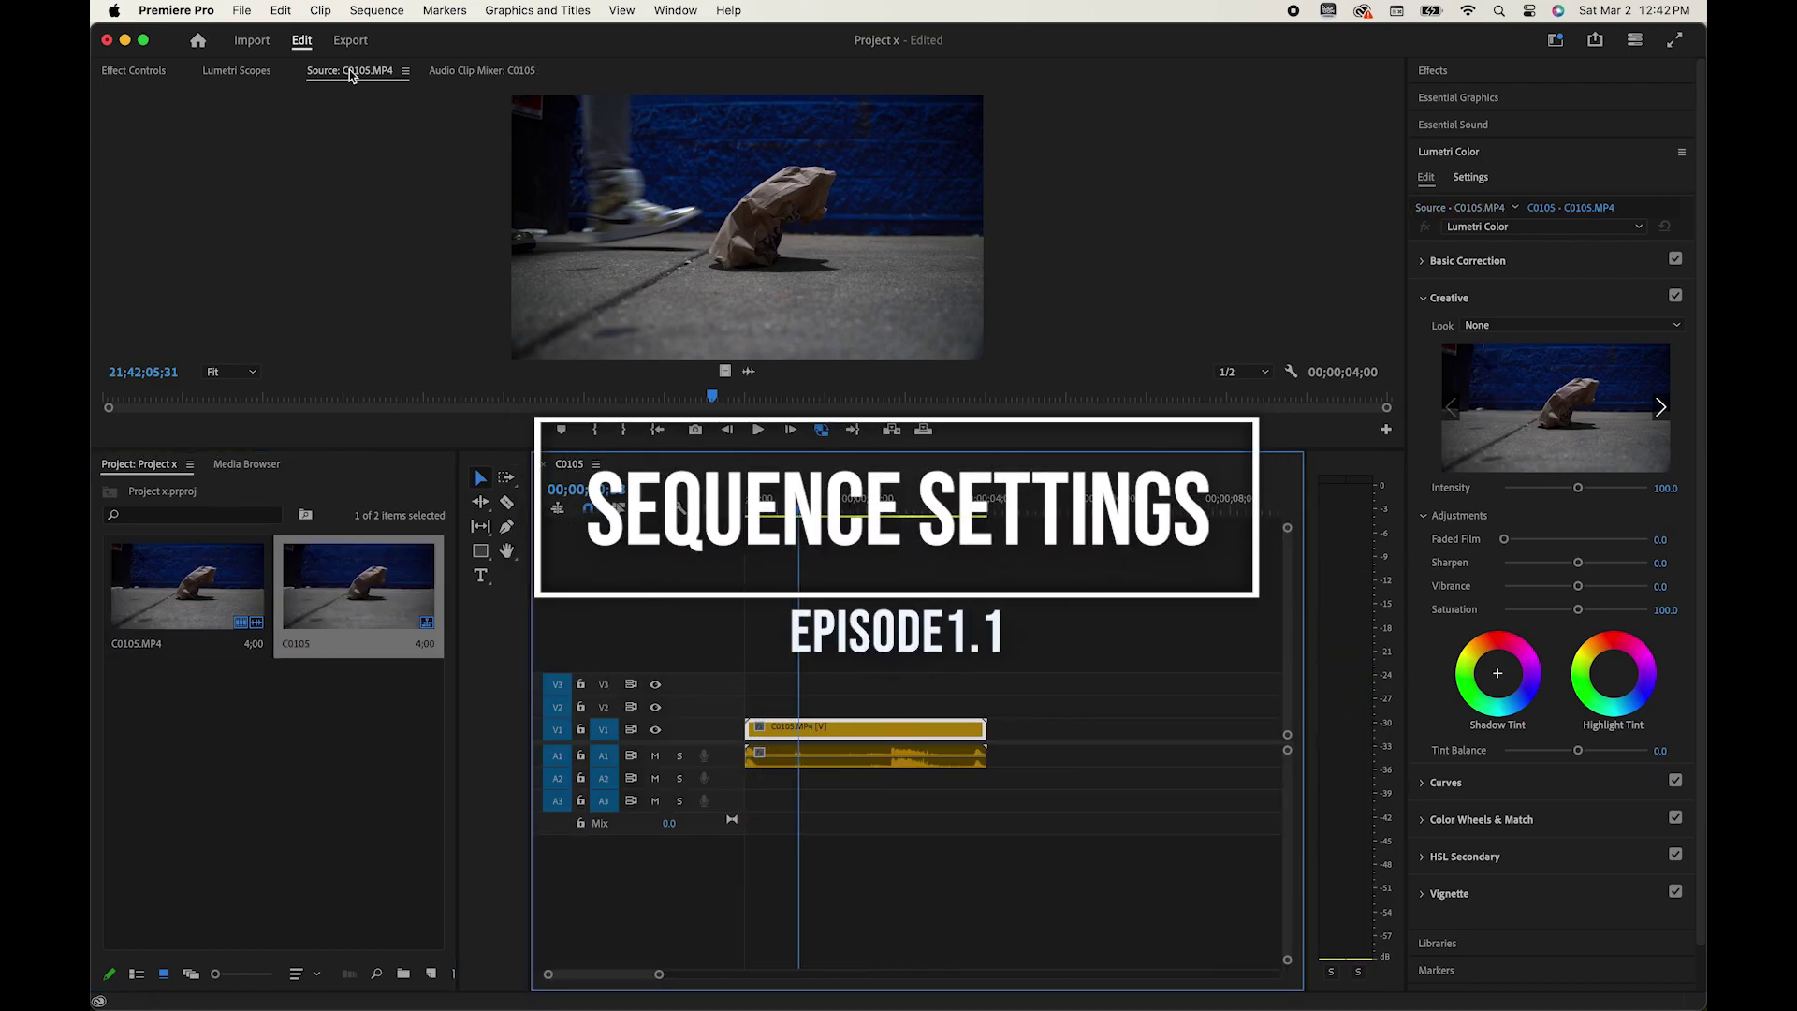
Set the C0105 sequence timebase to 24.00 frames/second with No Fields (progressive scan).
click(346, 9)
click(433, 26)
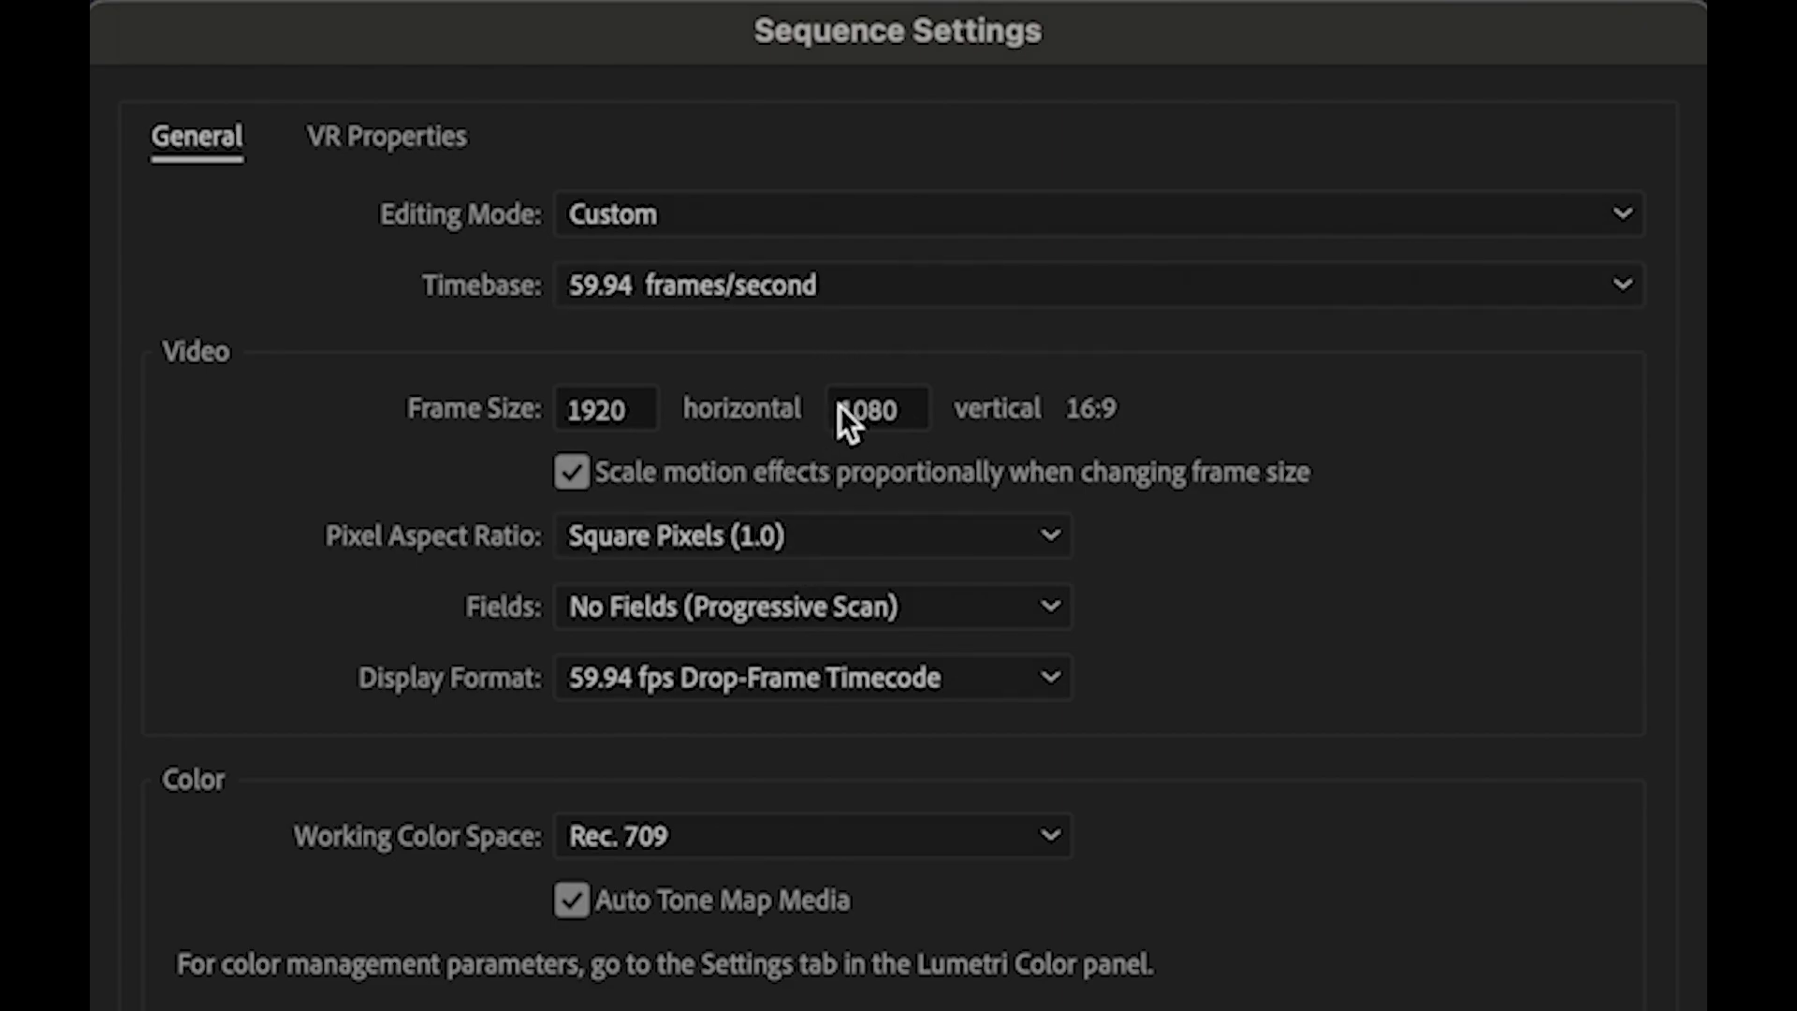
click(902, 286)
click(674, 593)
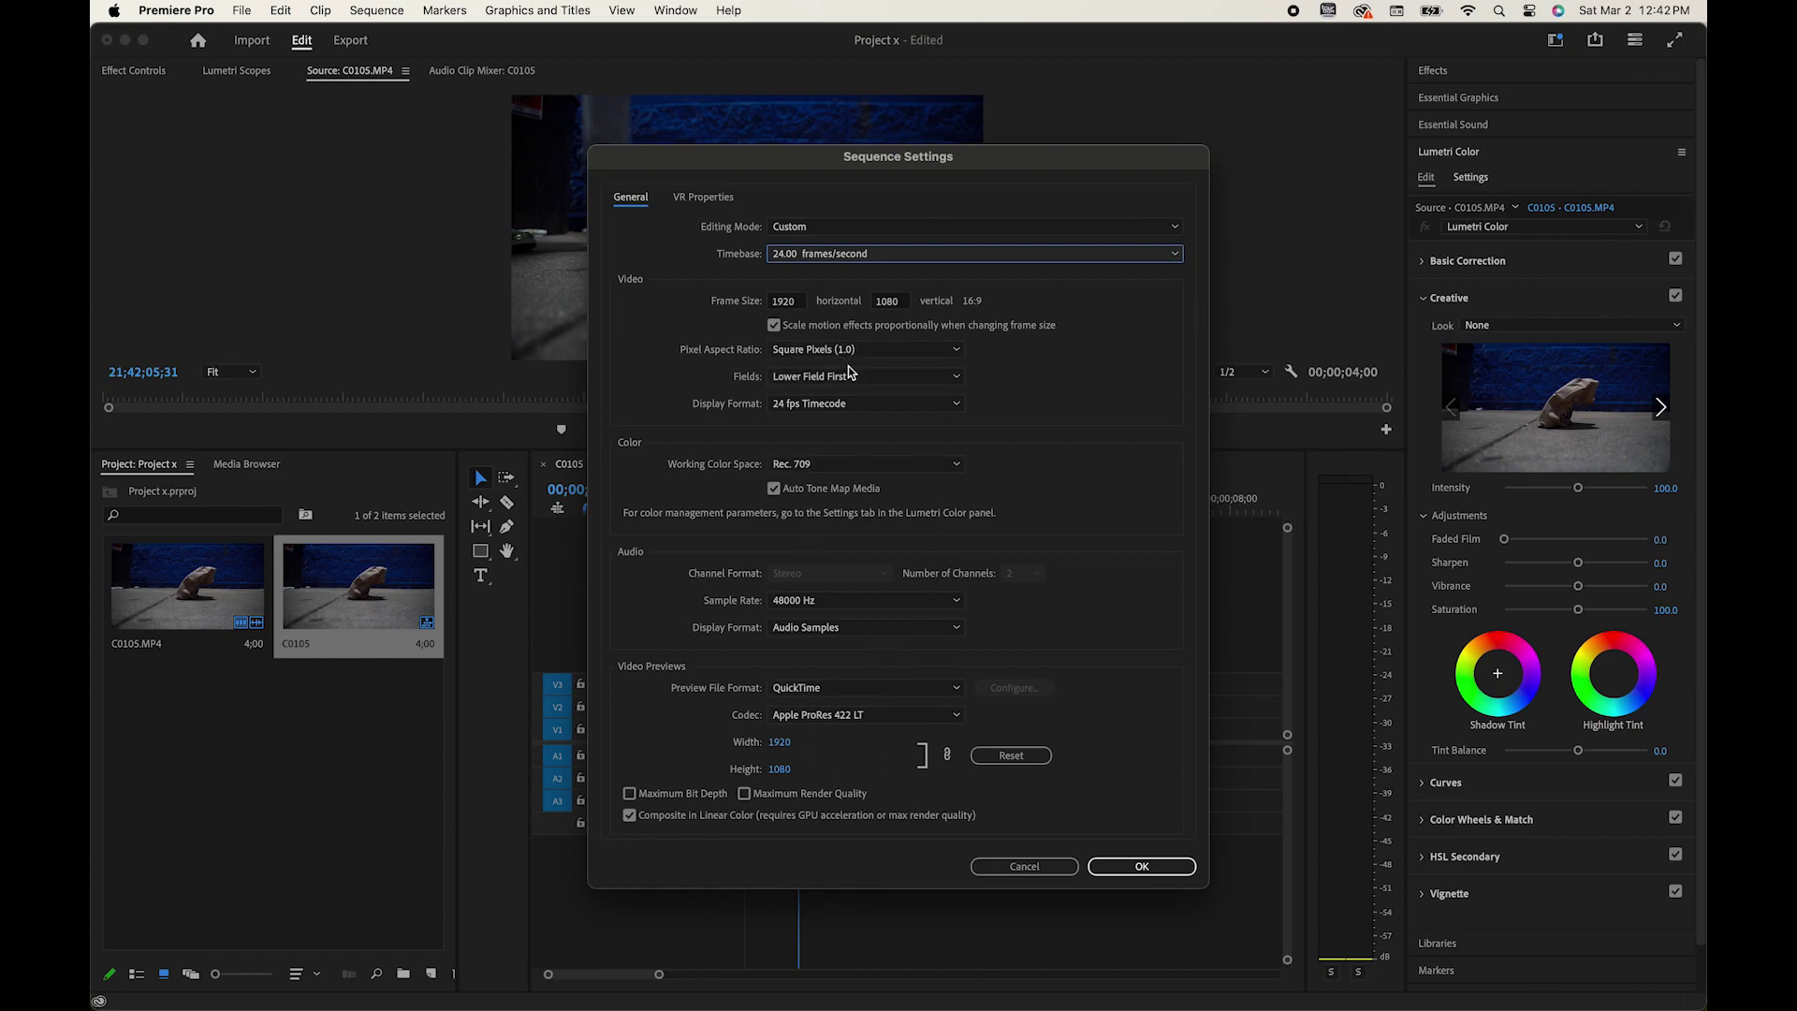
click(939, 376)
click(897, 397)
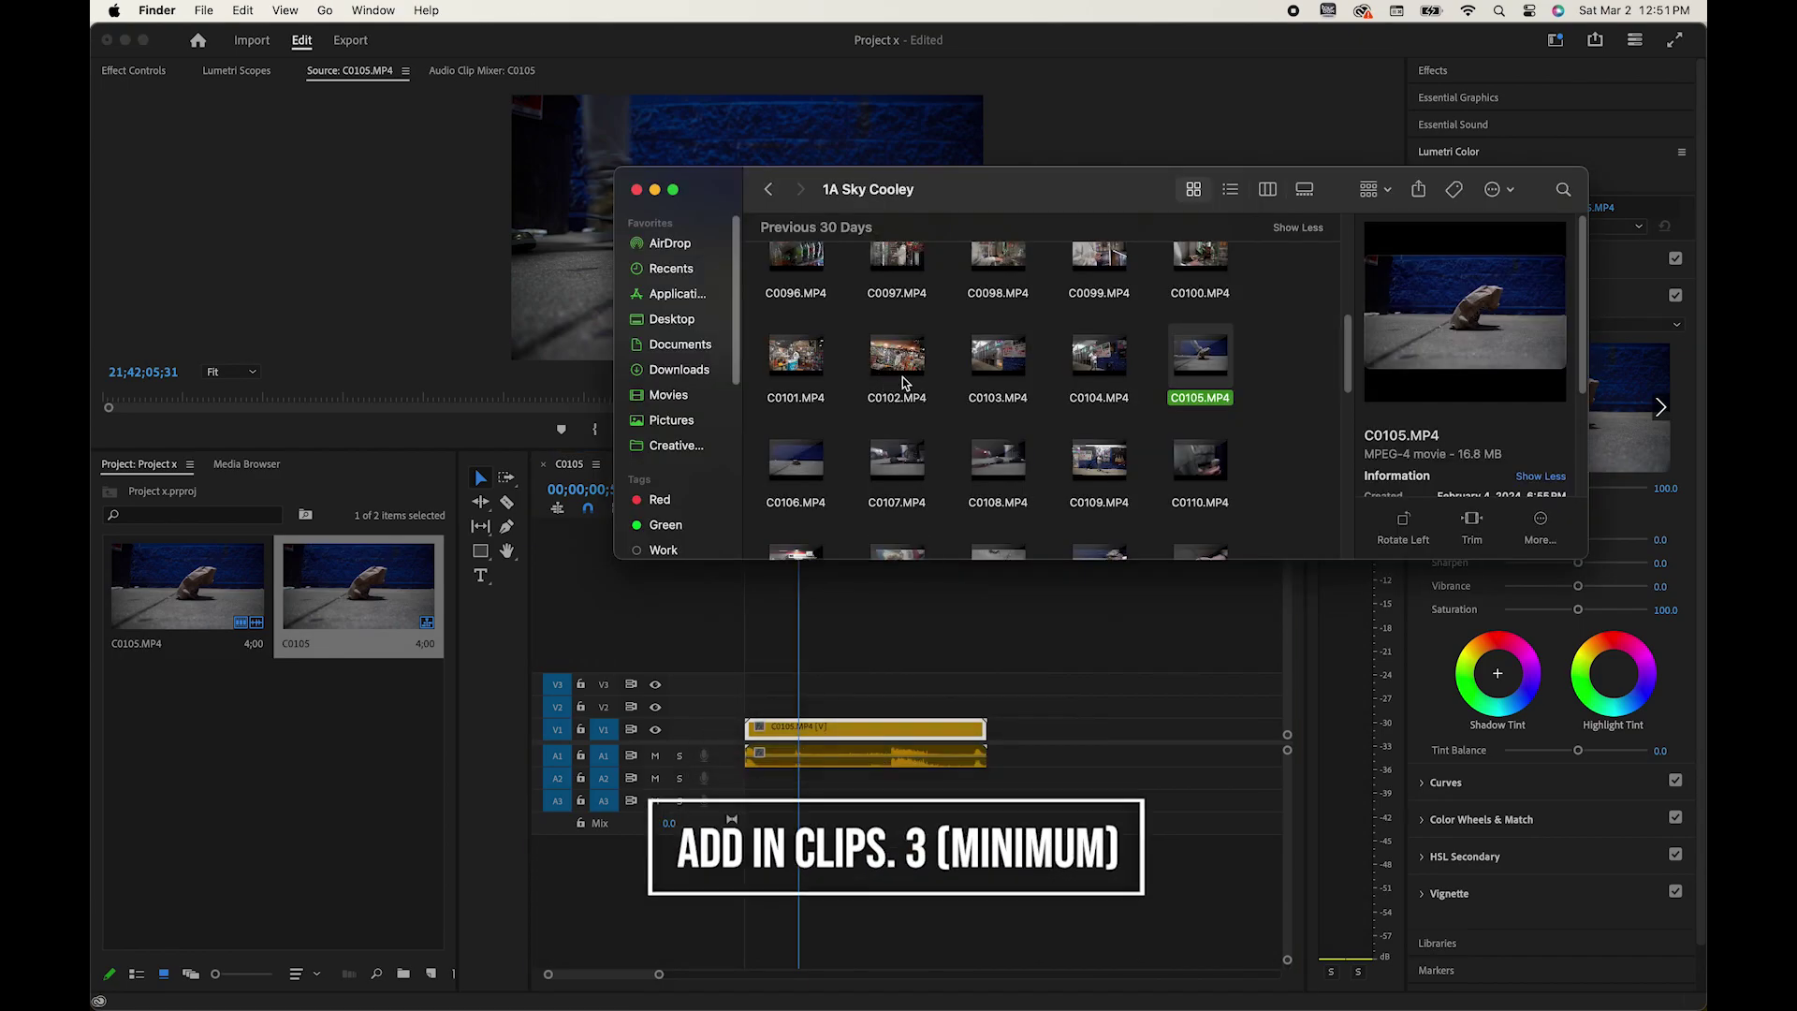
Import C0102.MP4 and C0092.MP4 from the Finder folder into Premiere's Project panel.
click(896, 356)
drag(897, 360, 269, 842)
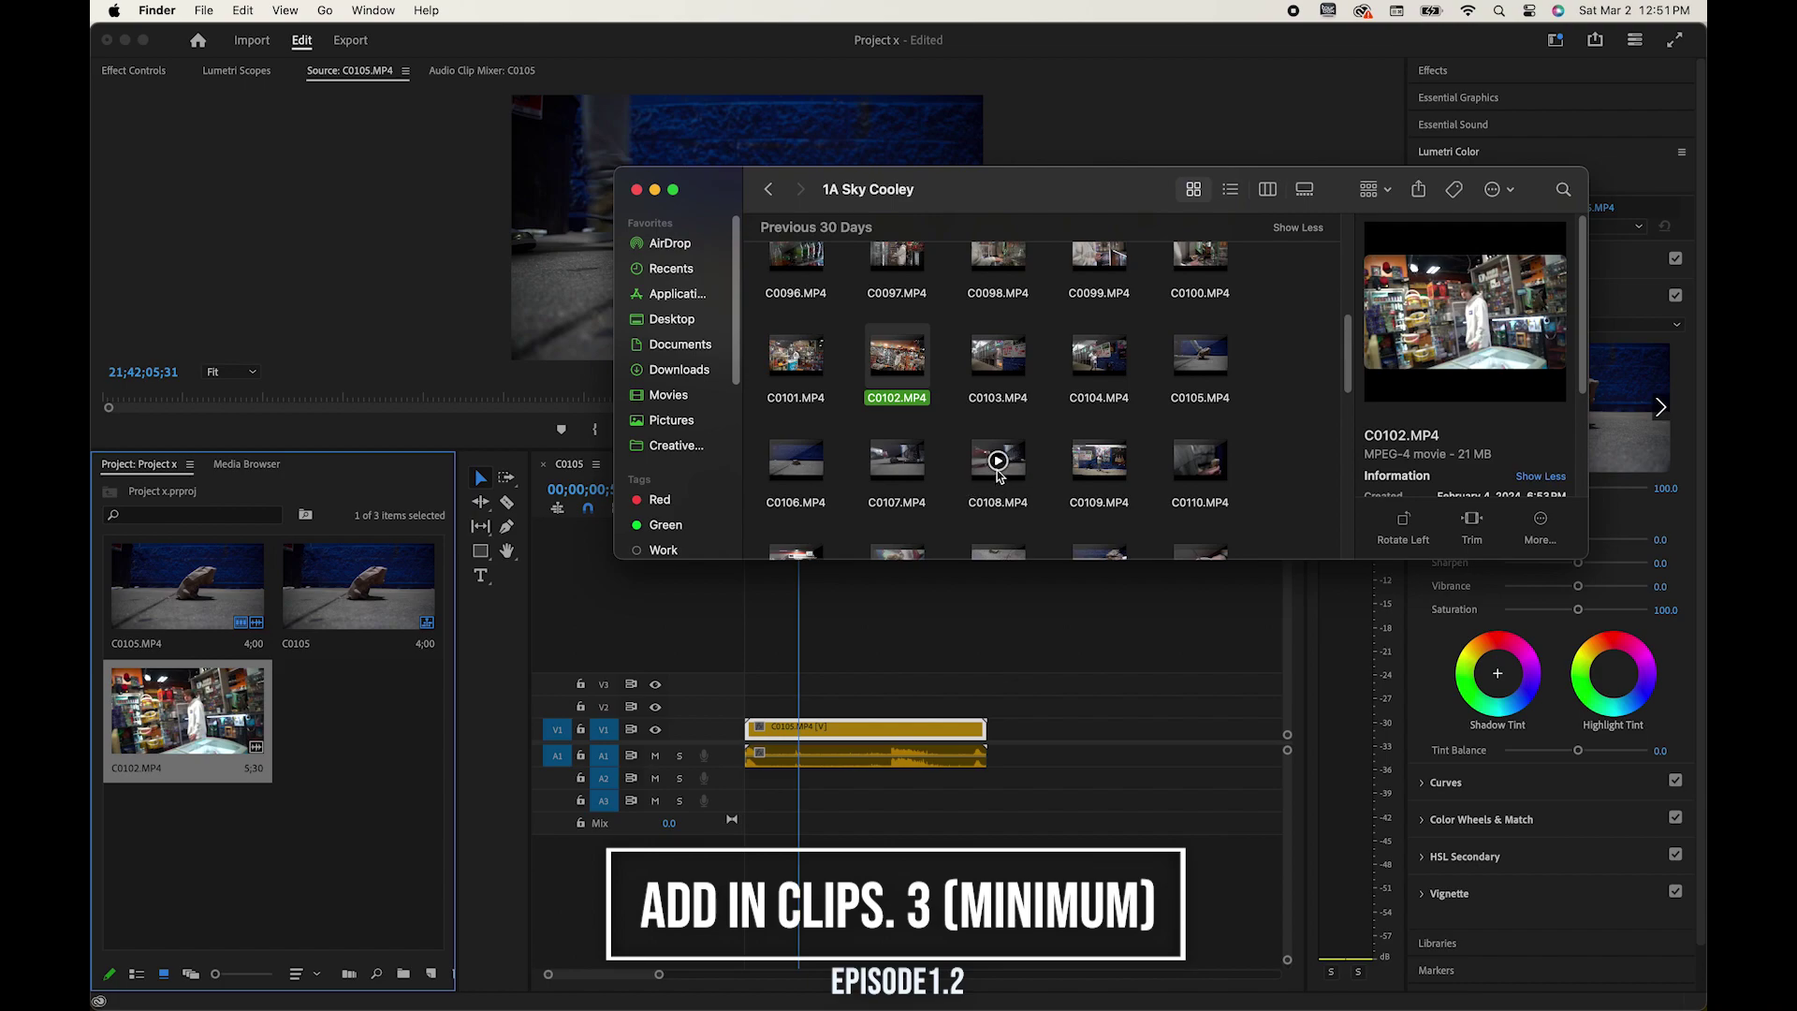
scroll(1067, 370, up, 3)
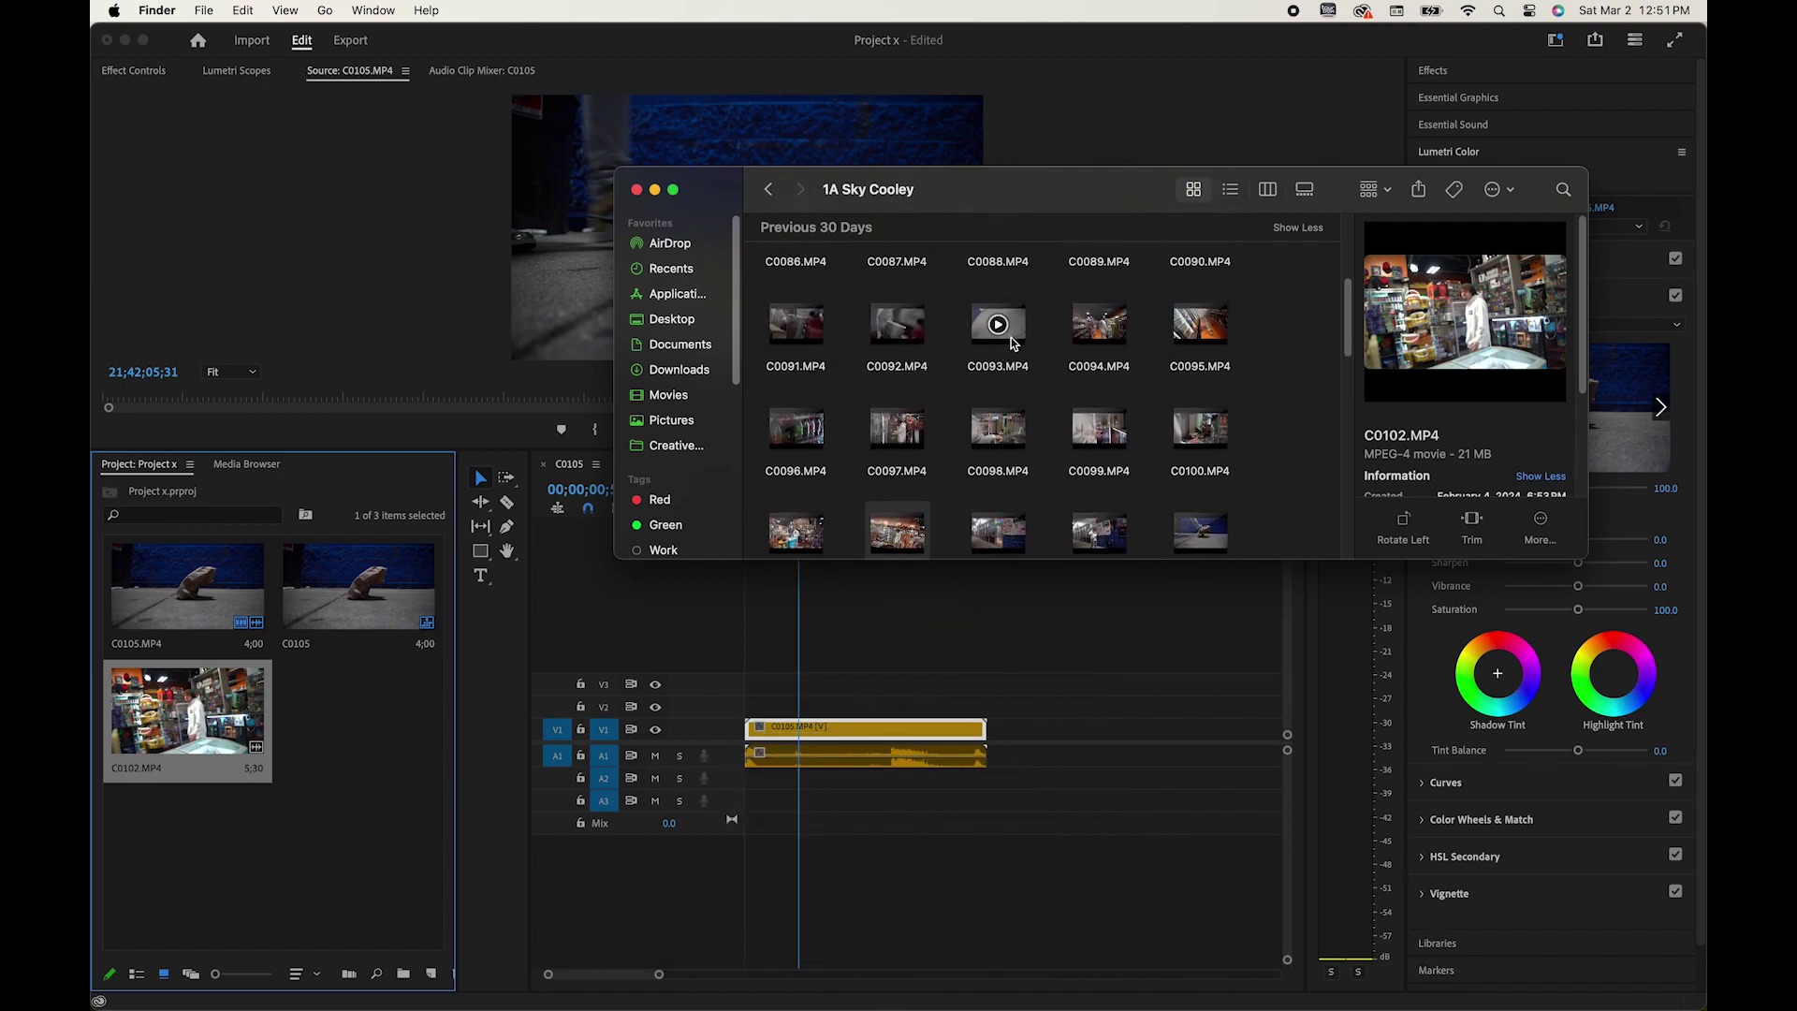
click(901, 332)
drag(900, 332, 349, 848)
click(329, 836)
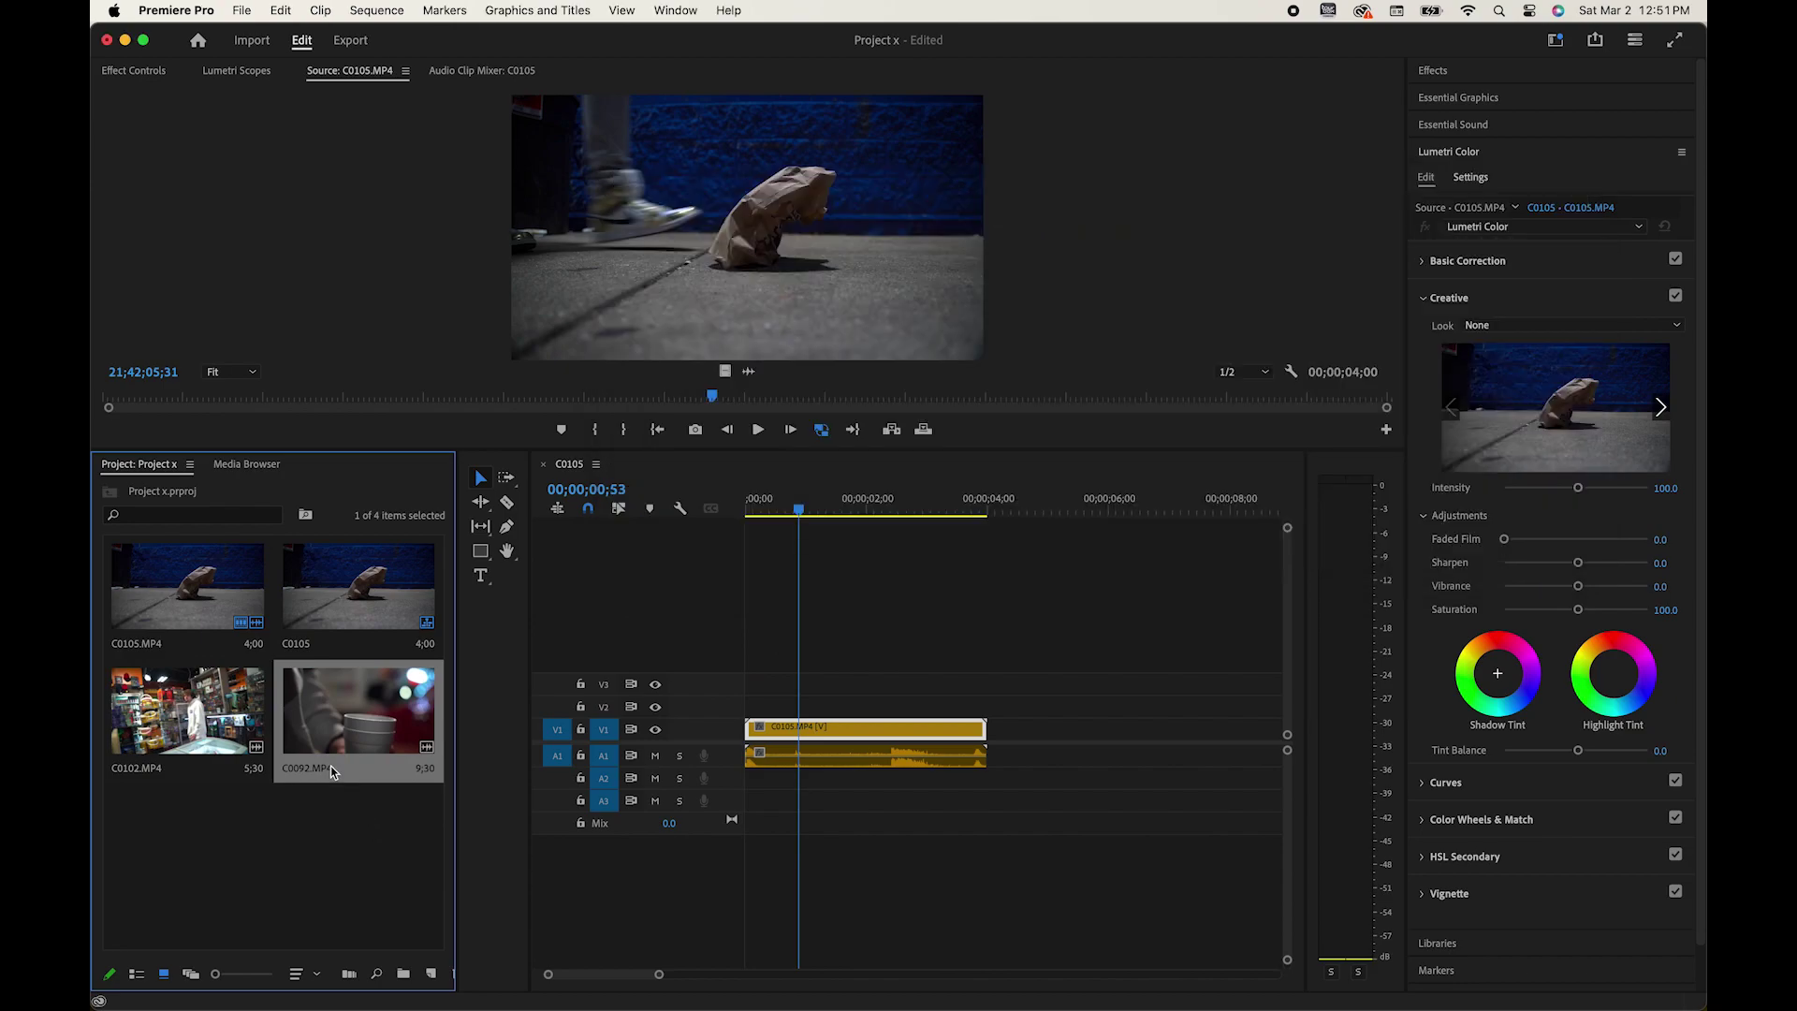
click(181, 730)
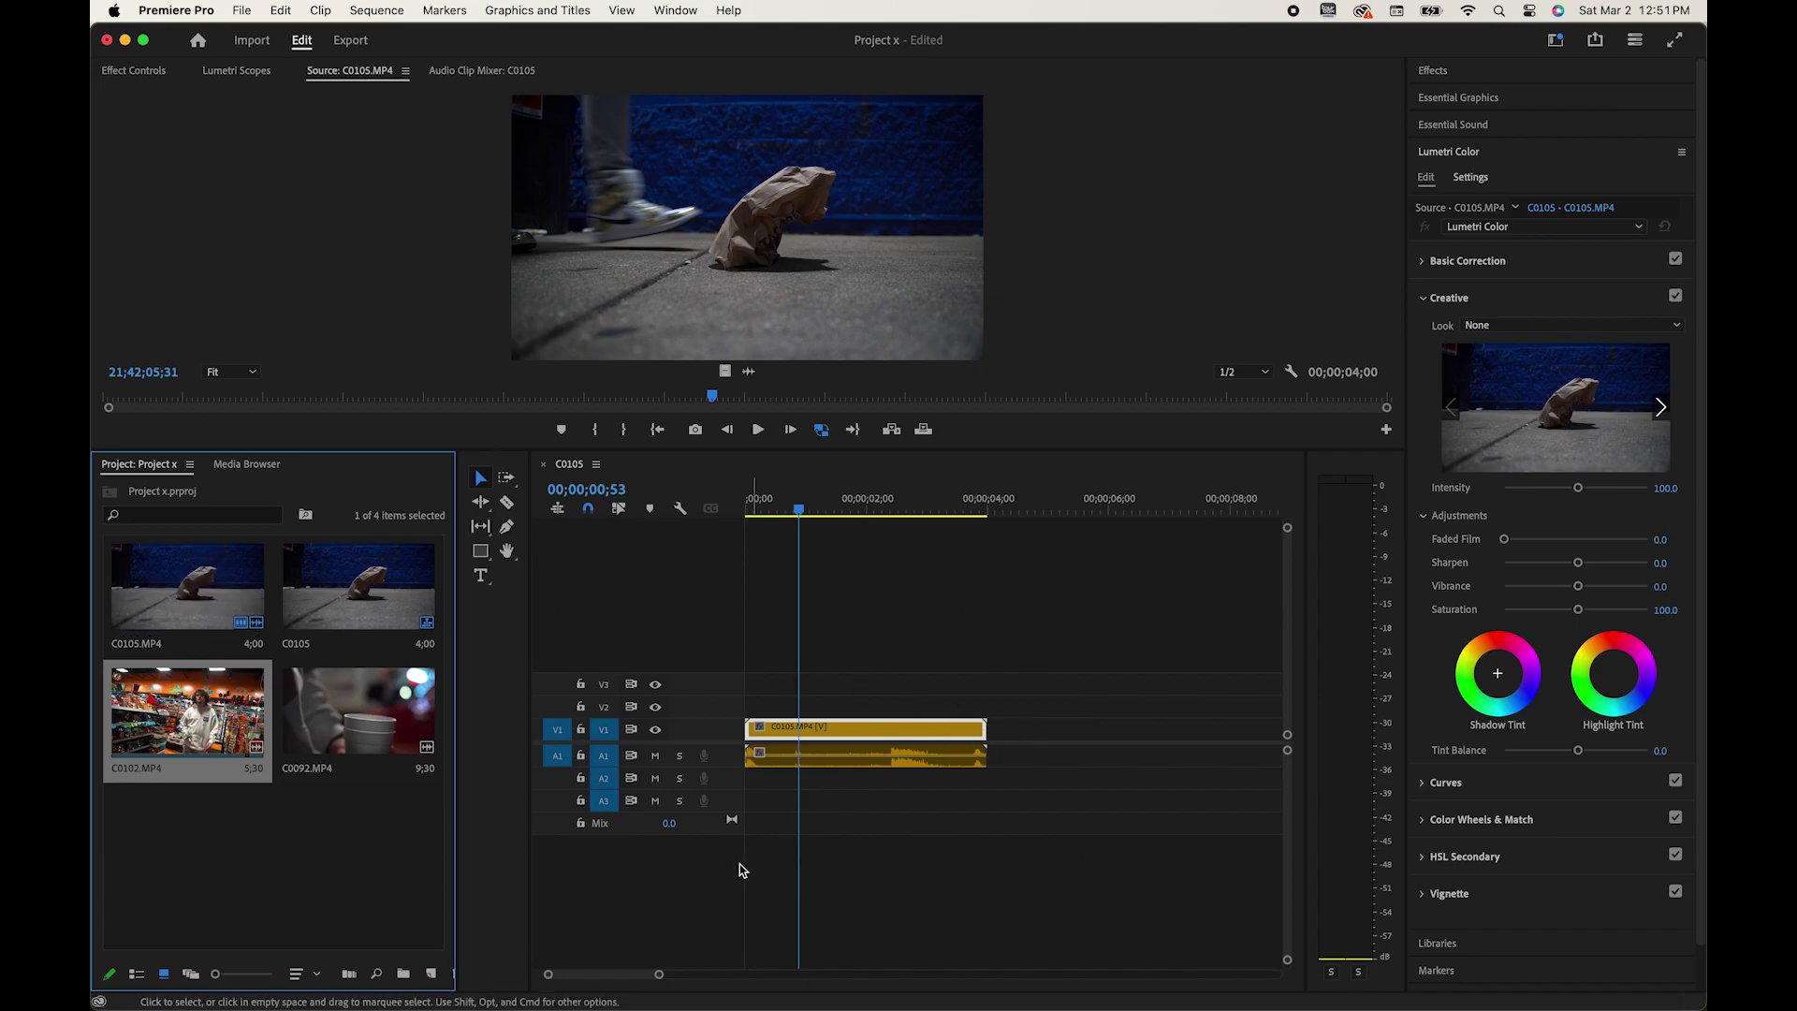
drag(659, 974, 770, 974)
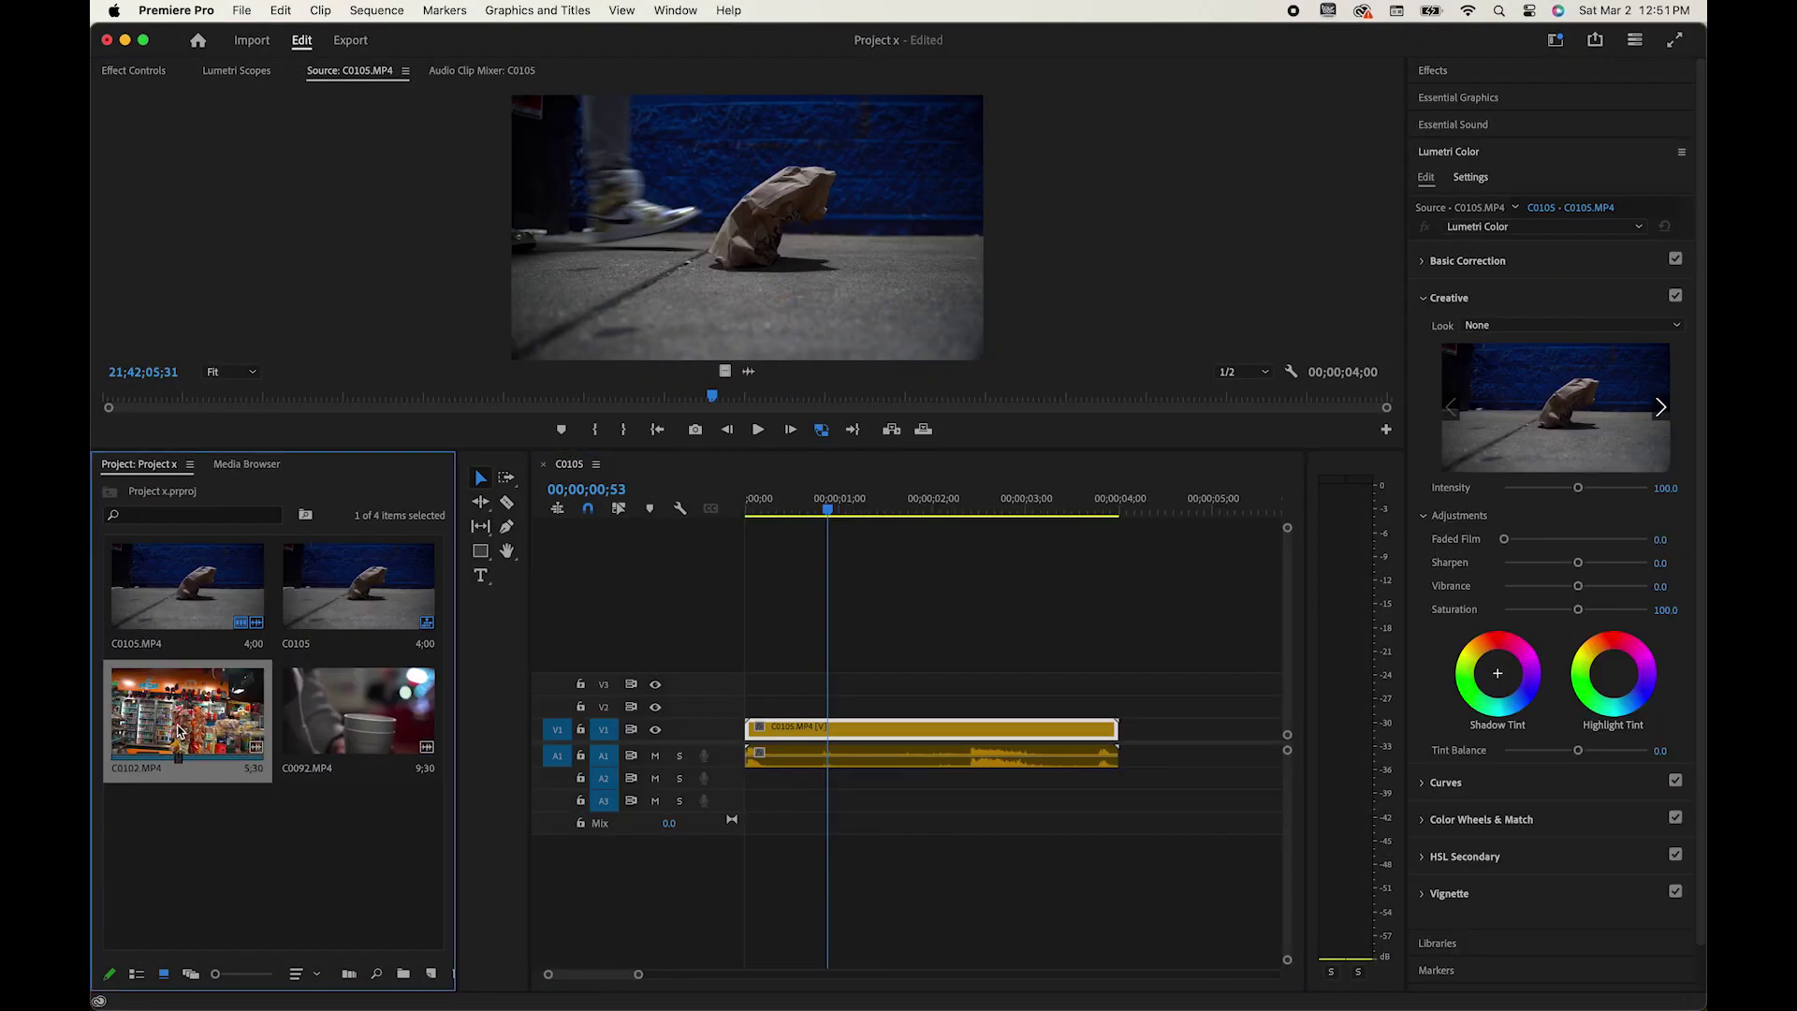
Label C0102.MP4 Mango and add it to the timeline after C0105.
double_click(187, 720)
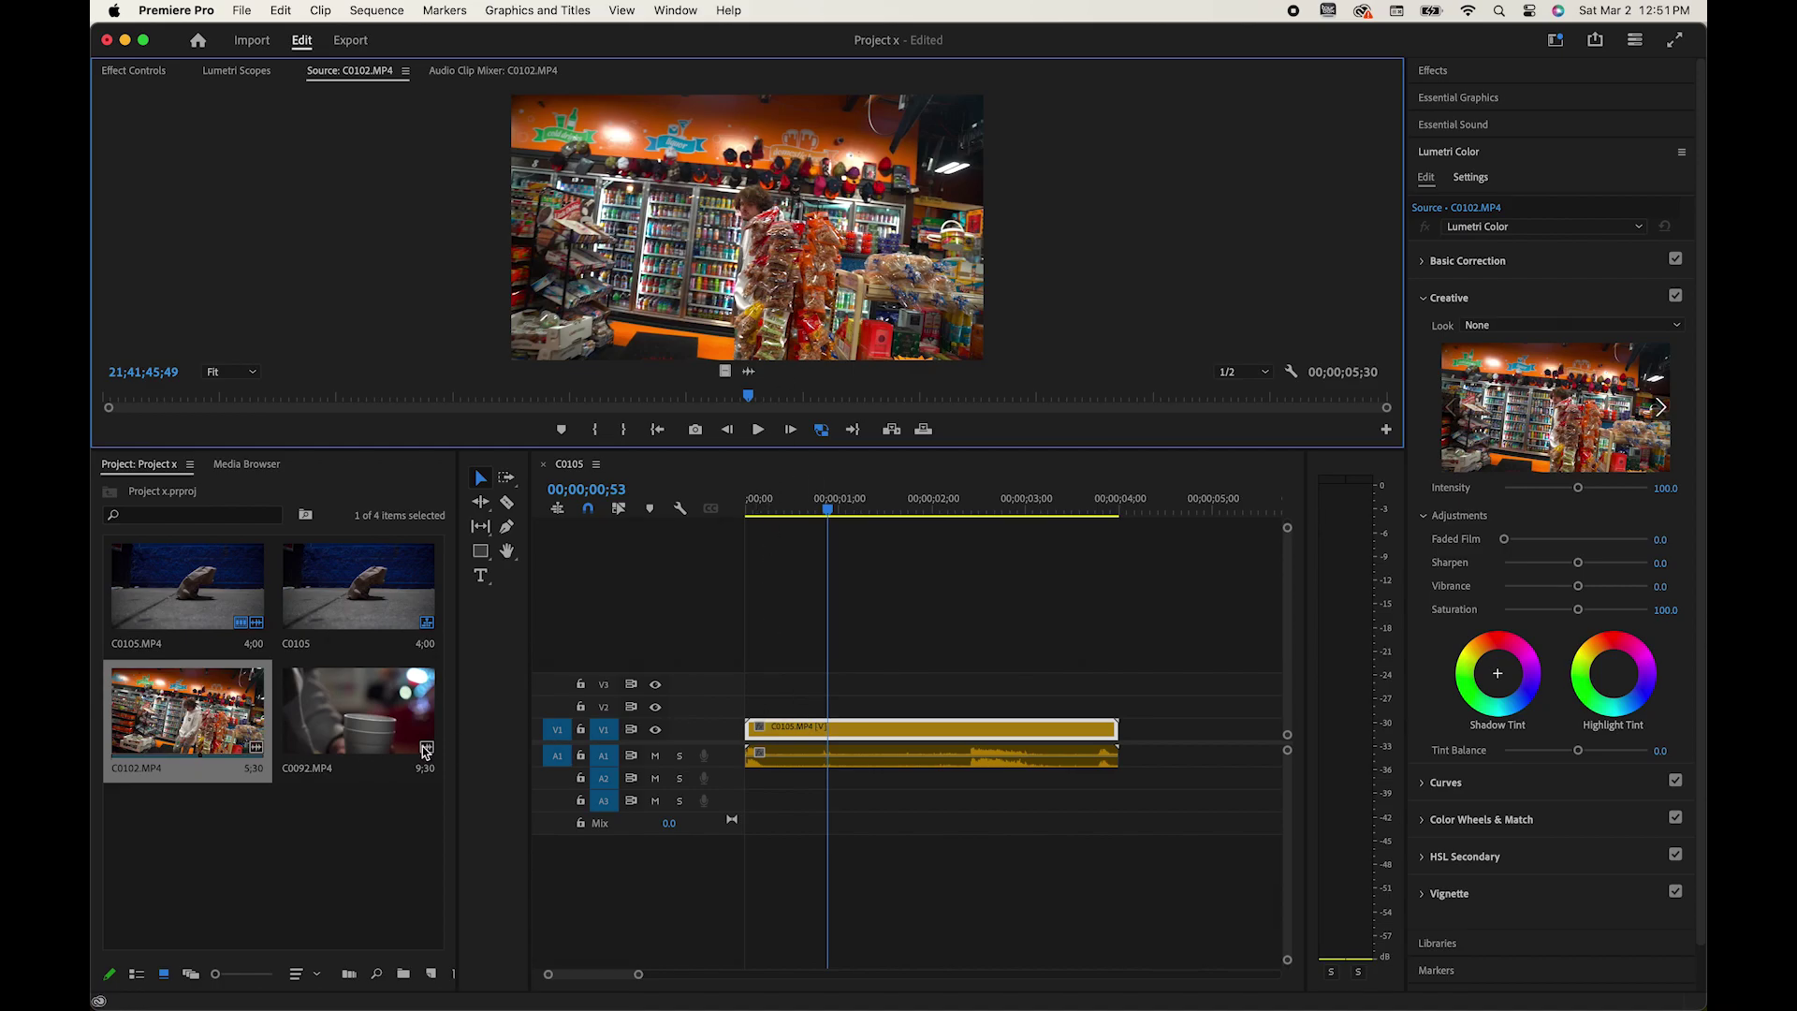
click(181, 723)
right_click(179, 717)
scroll(267, 852, down, 10)
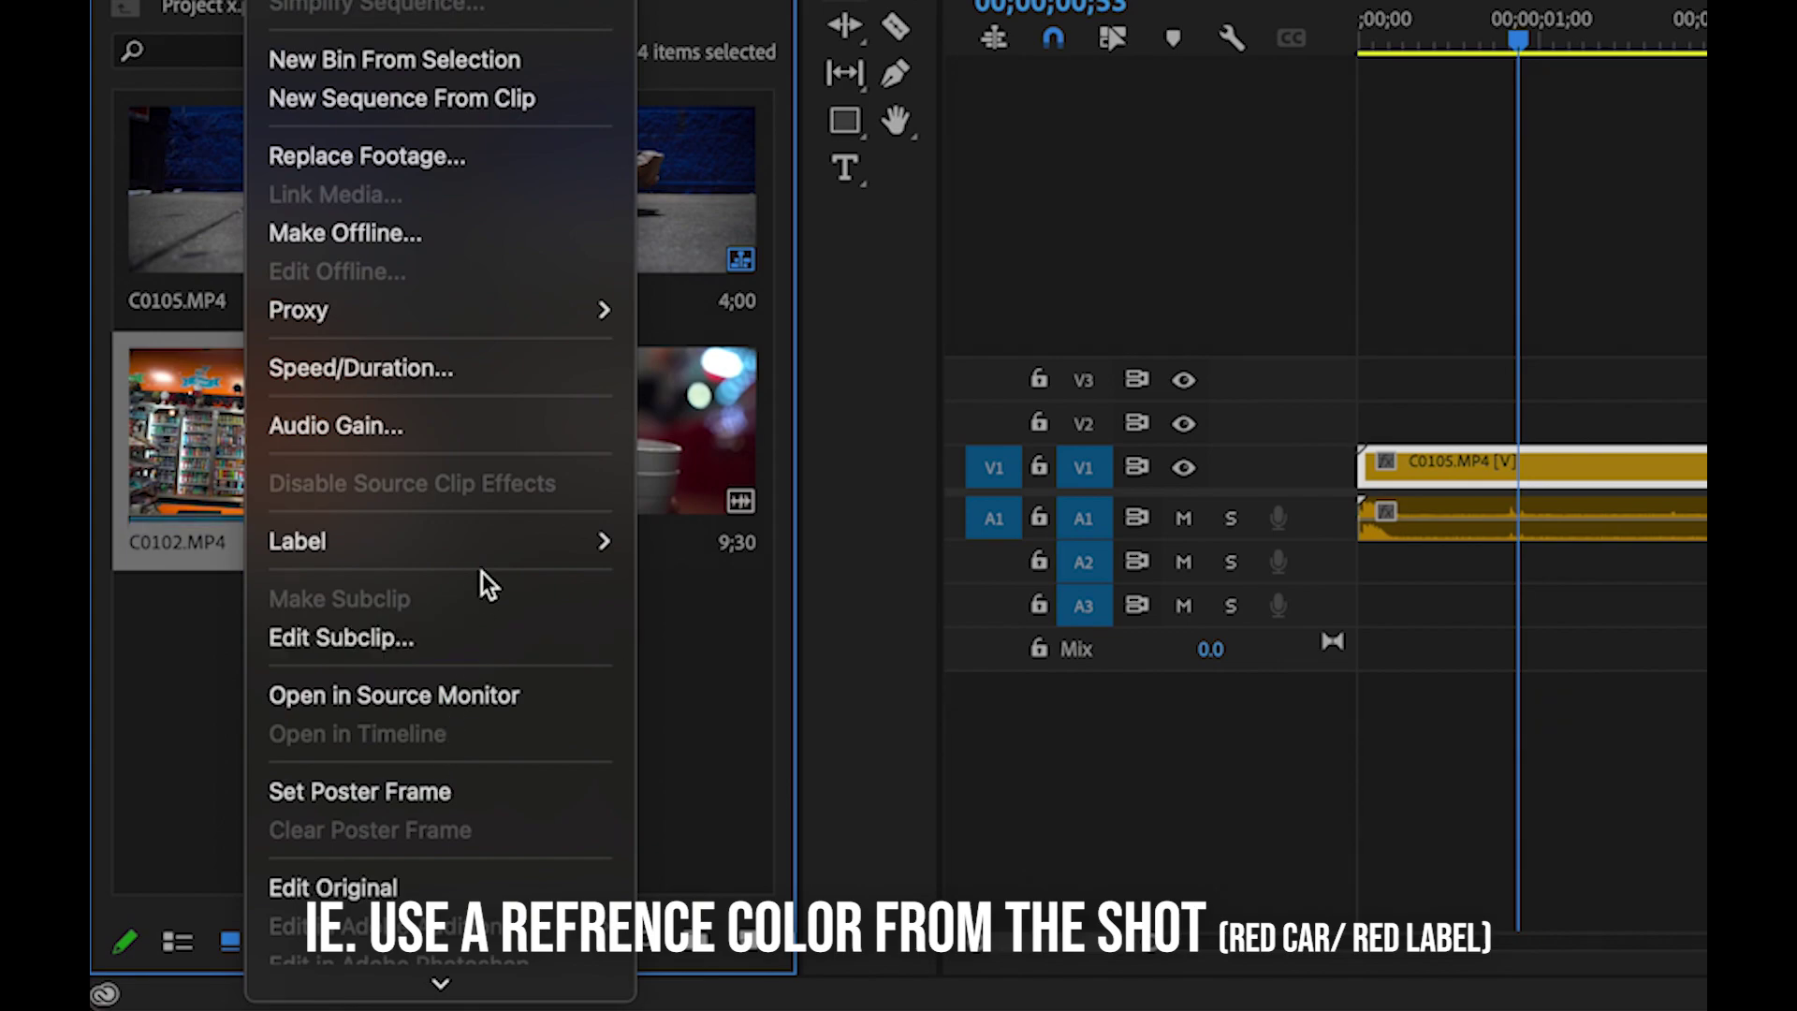
mouse_move(524, 544)
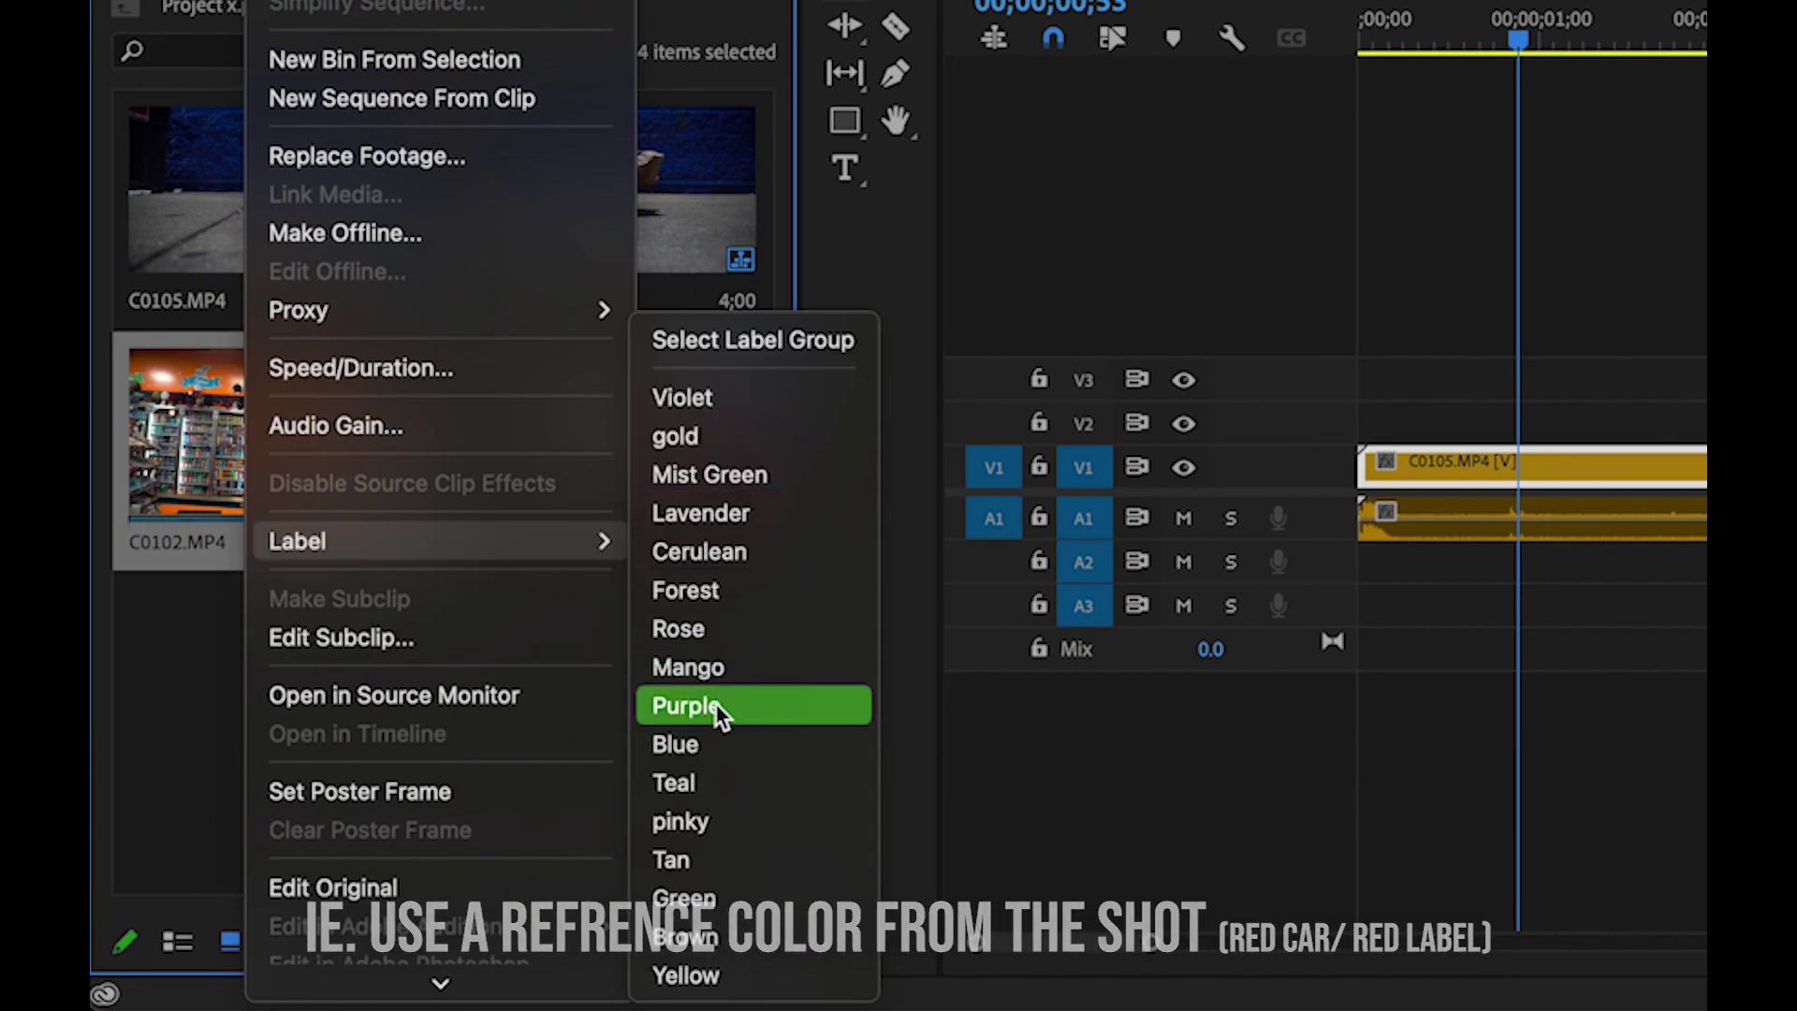
click(714, 670)
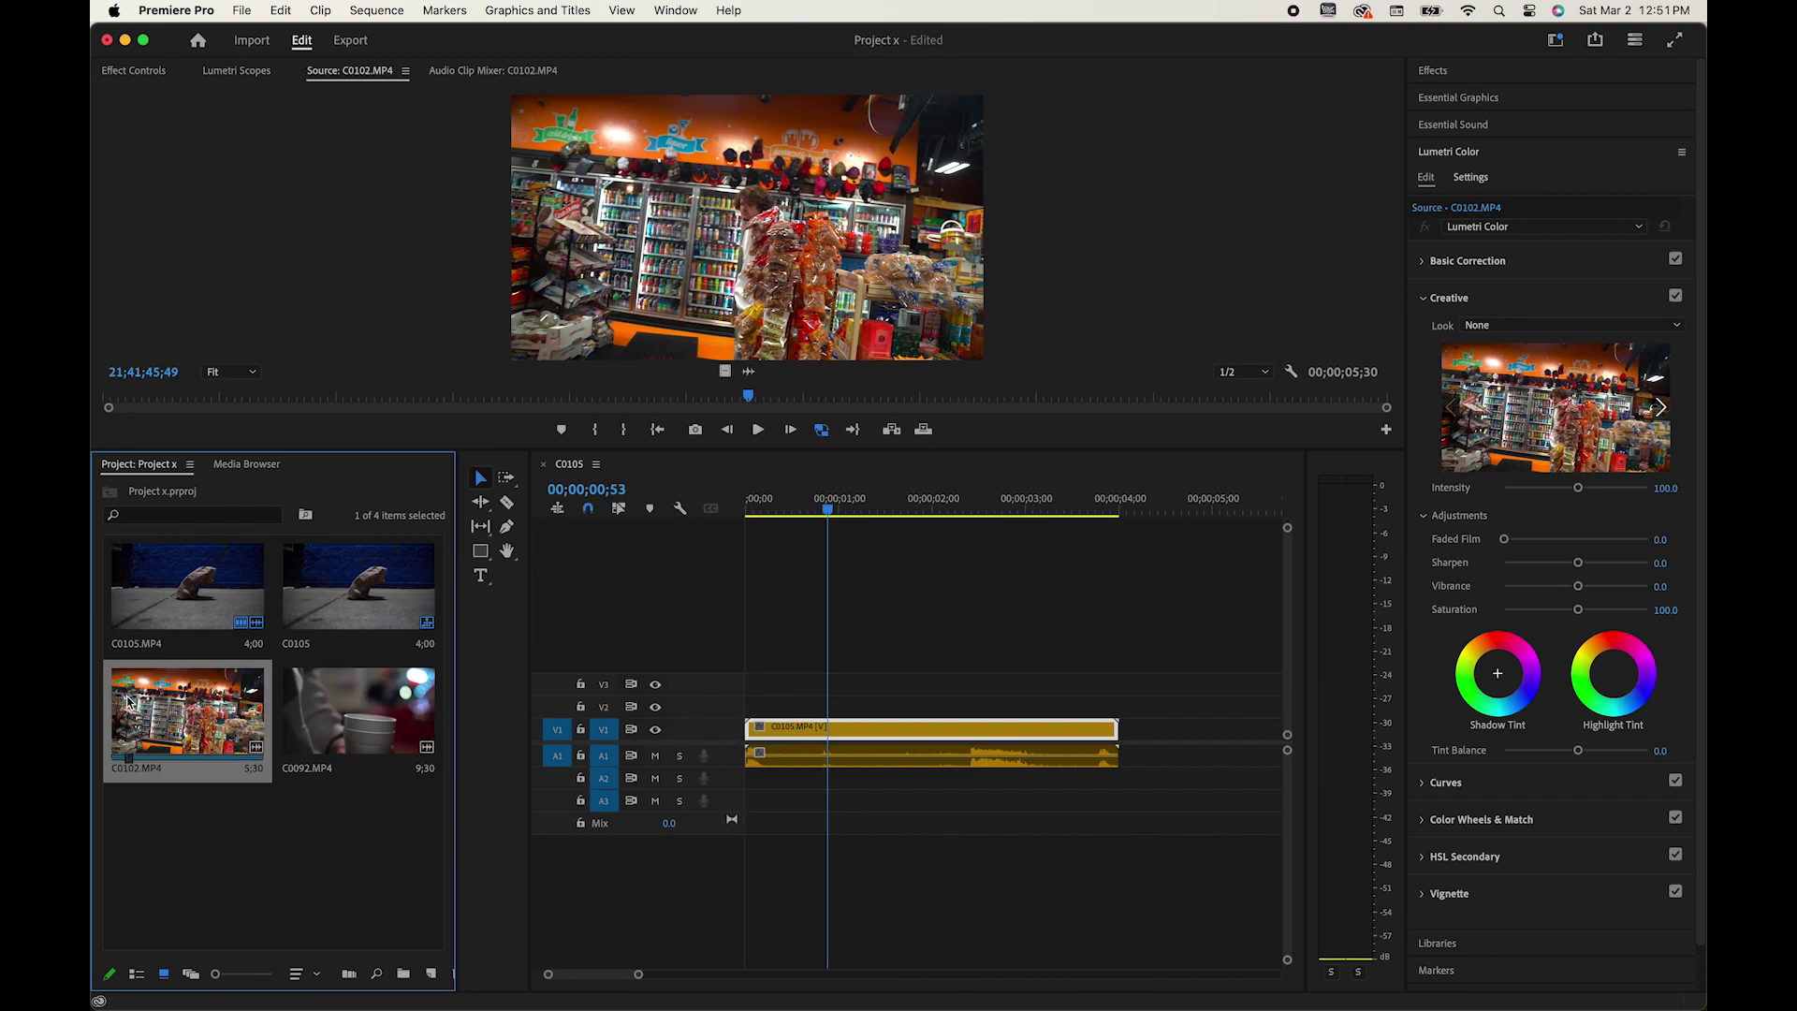
drag(200, 702, 1122, 712)
Move the timeline playhead from 00;00;03;31 onto clip C0102.
scroll(1076, 688, right, 3)
click(938, 506)
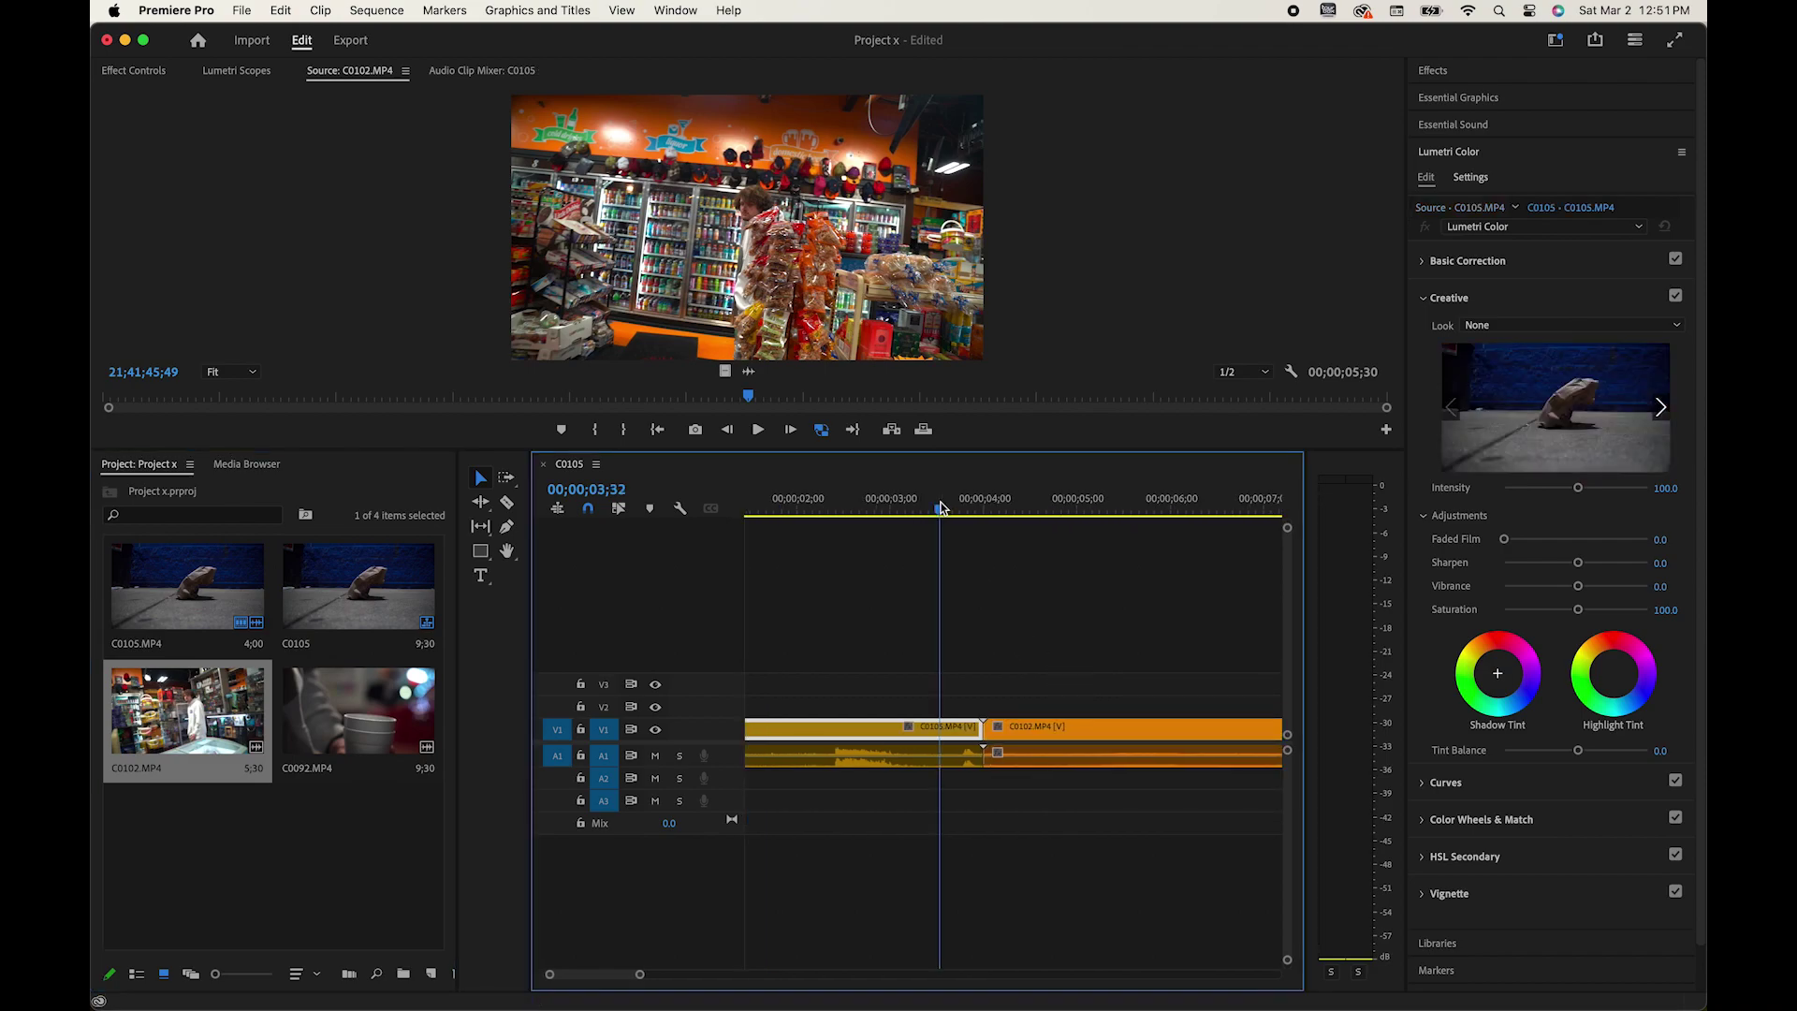
drag(943, 506, 1033, 509)
Load C0092.MP4 in the Source Monitor and mark a 00;00;01;04 in/out range.
double_click(322, 725)
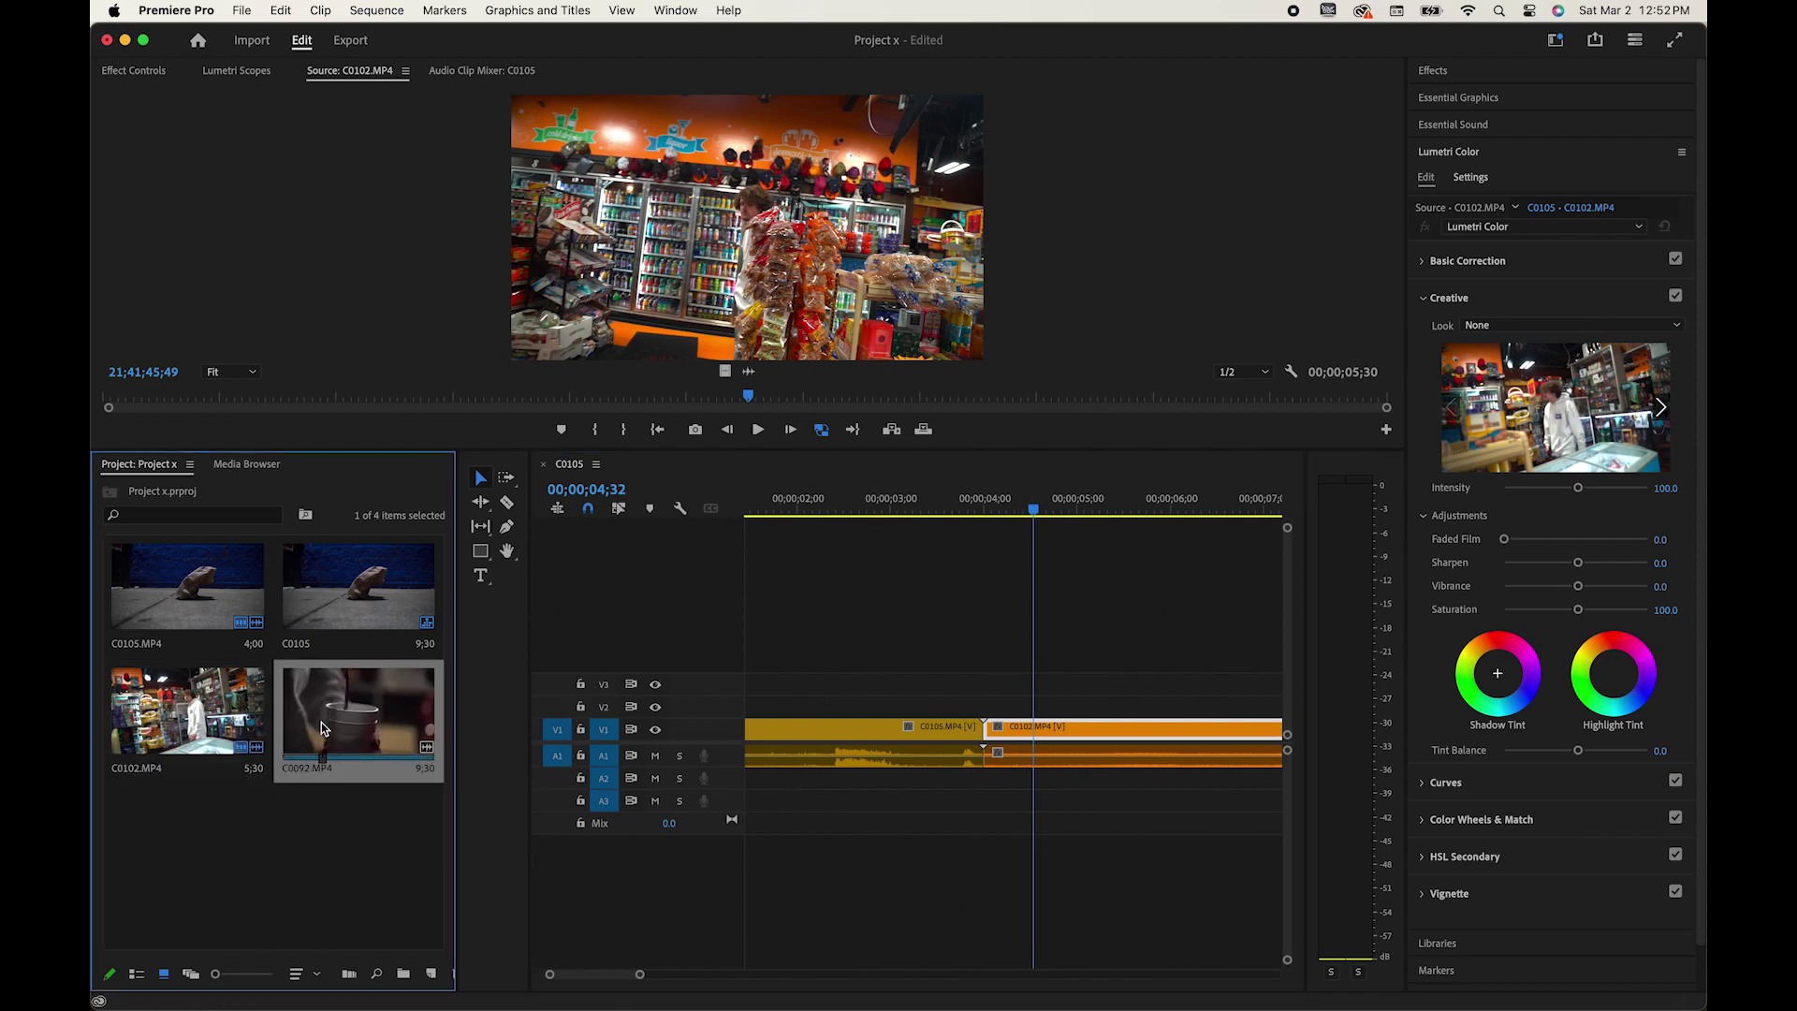
drag(423, 397, 728, 409)
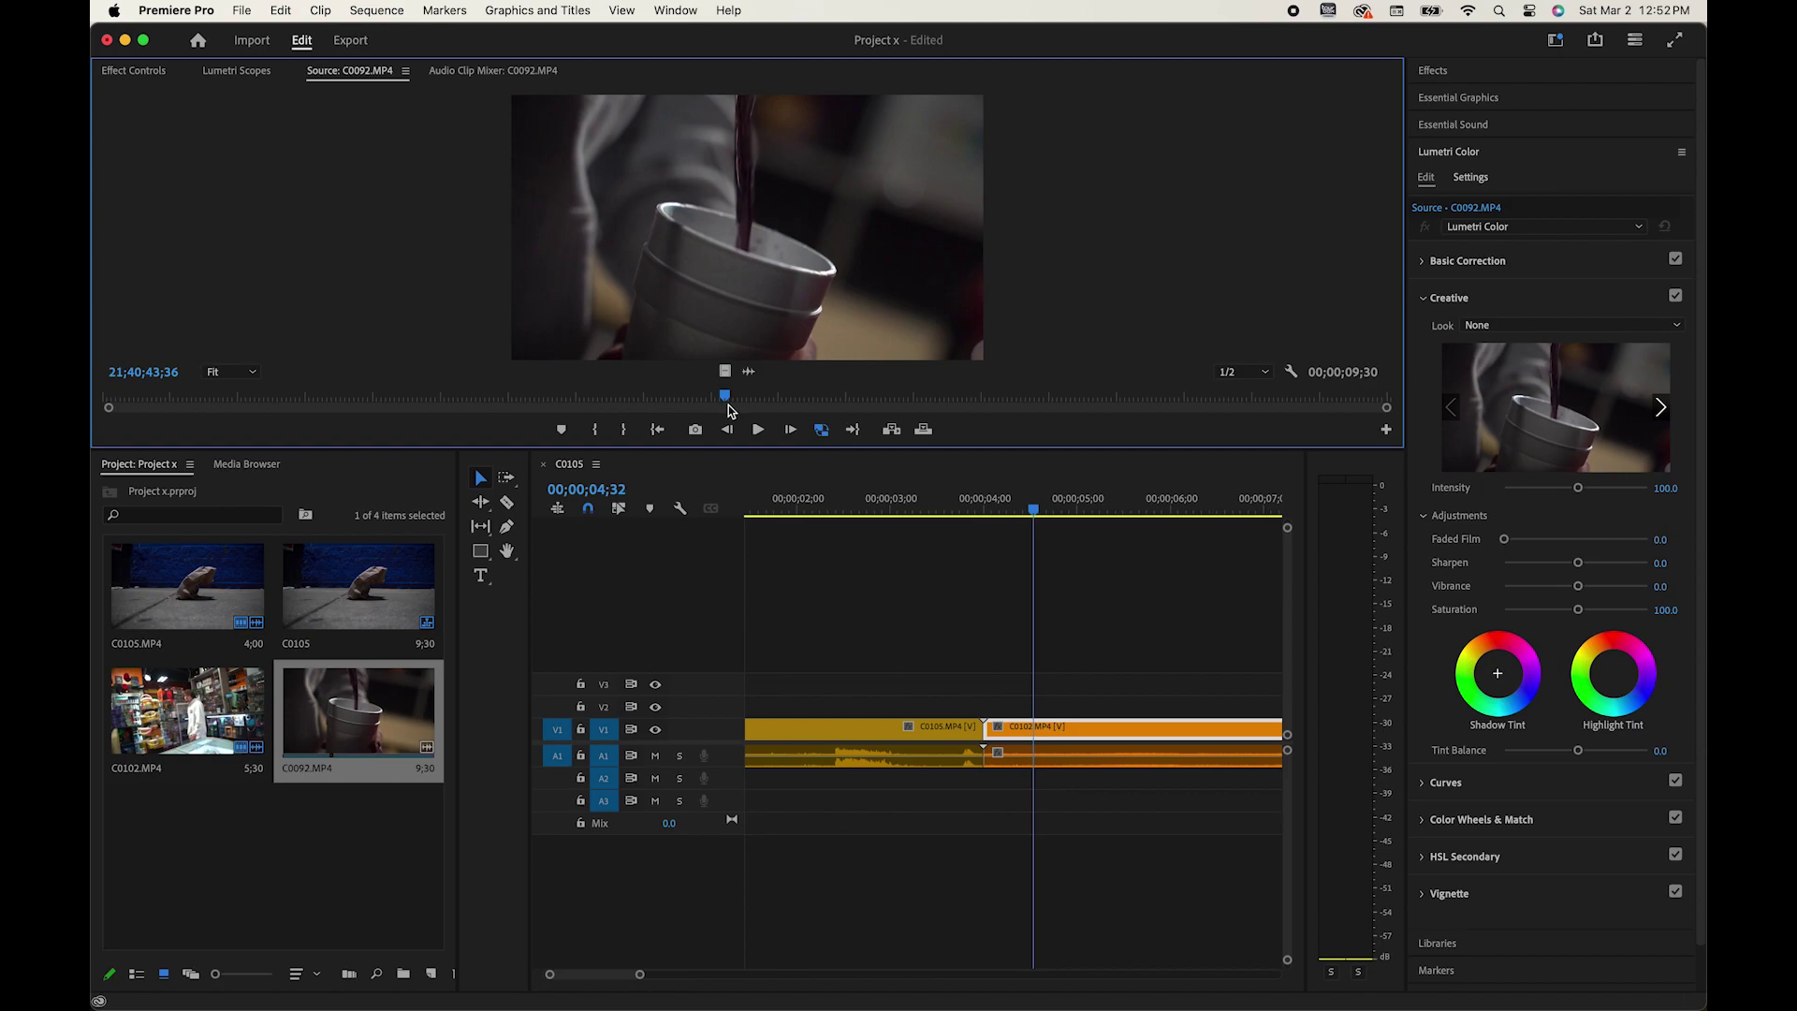
mouse_move(306, 397)
mouse_down()
mouse_move(273, 397)
mouse_move(302, 400)
mouse_up()
key(i)
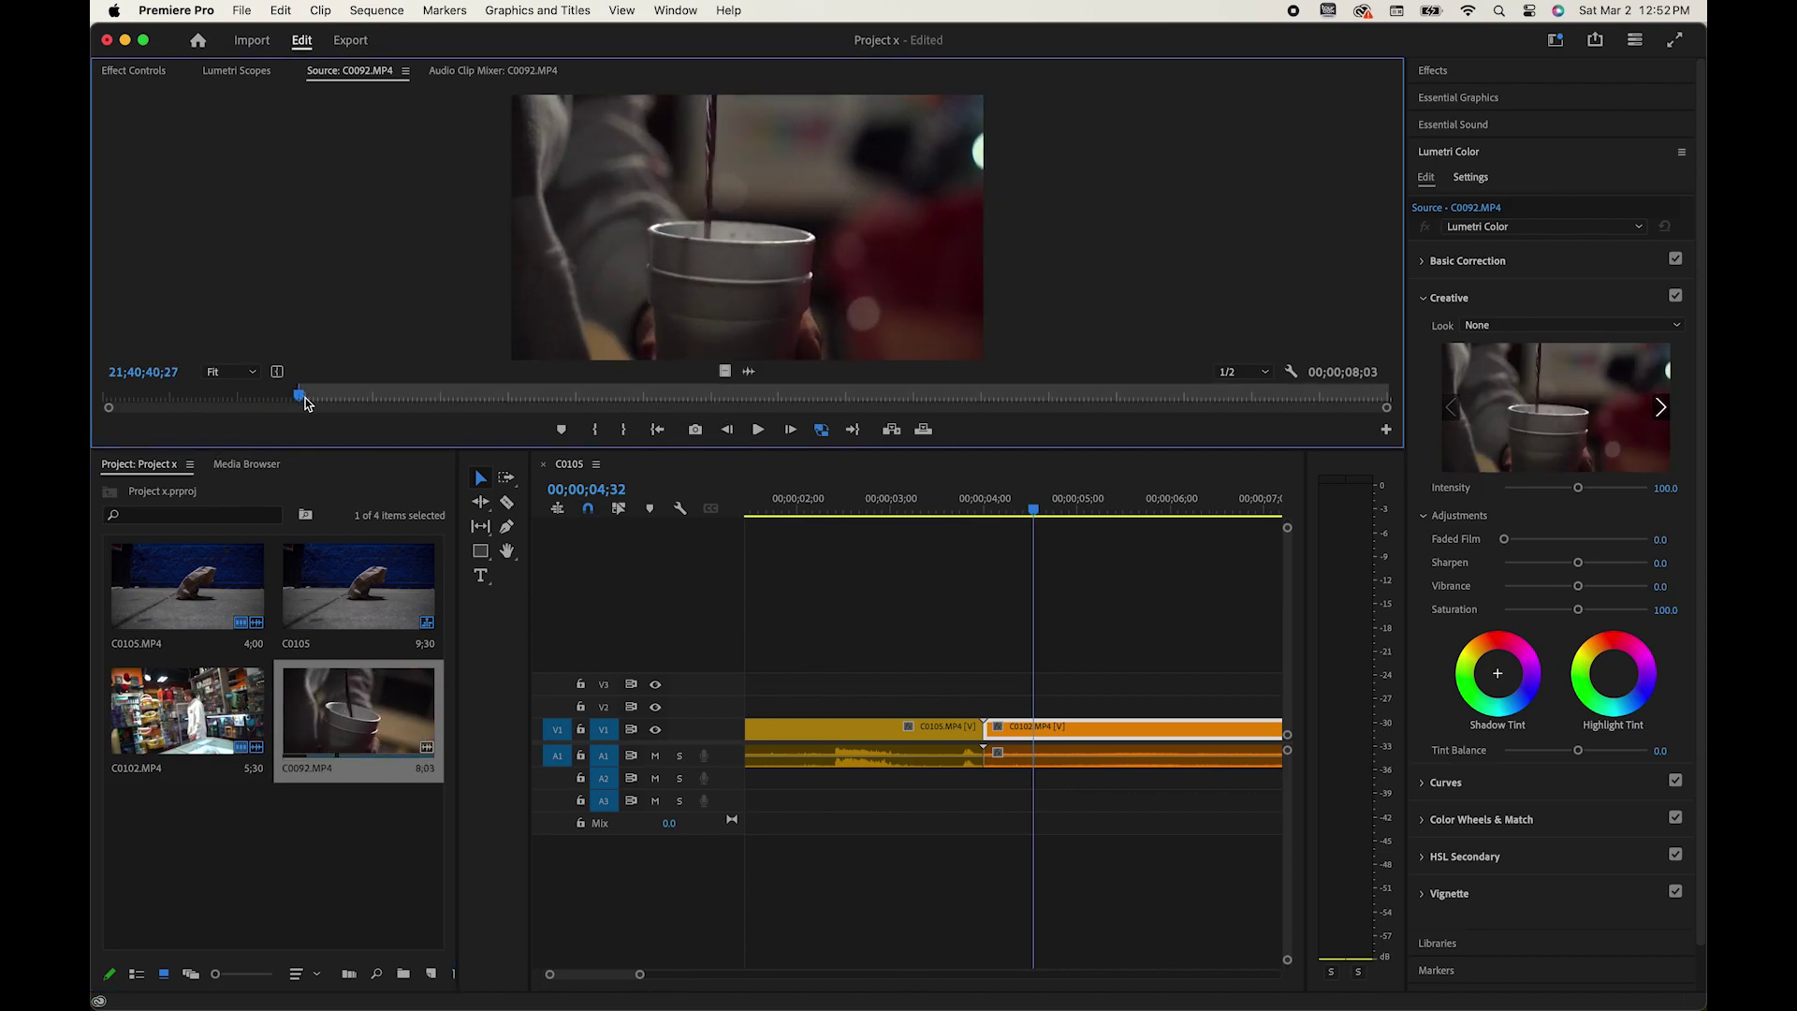
key(space)
key(o)
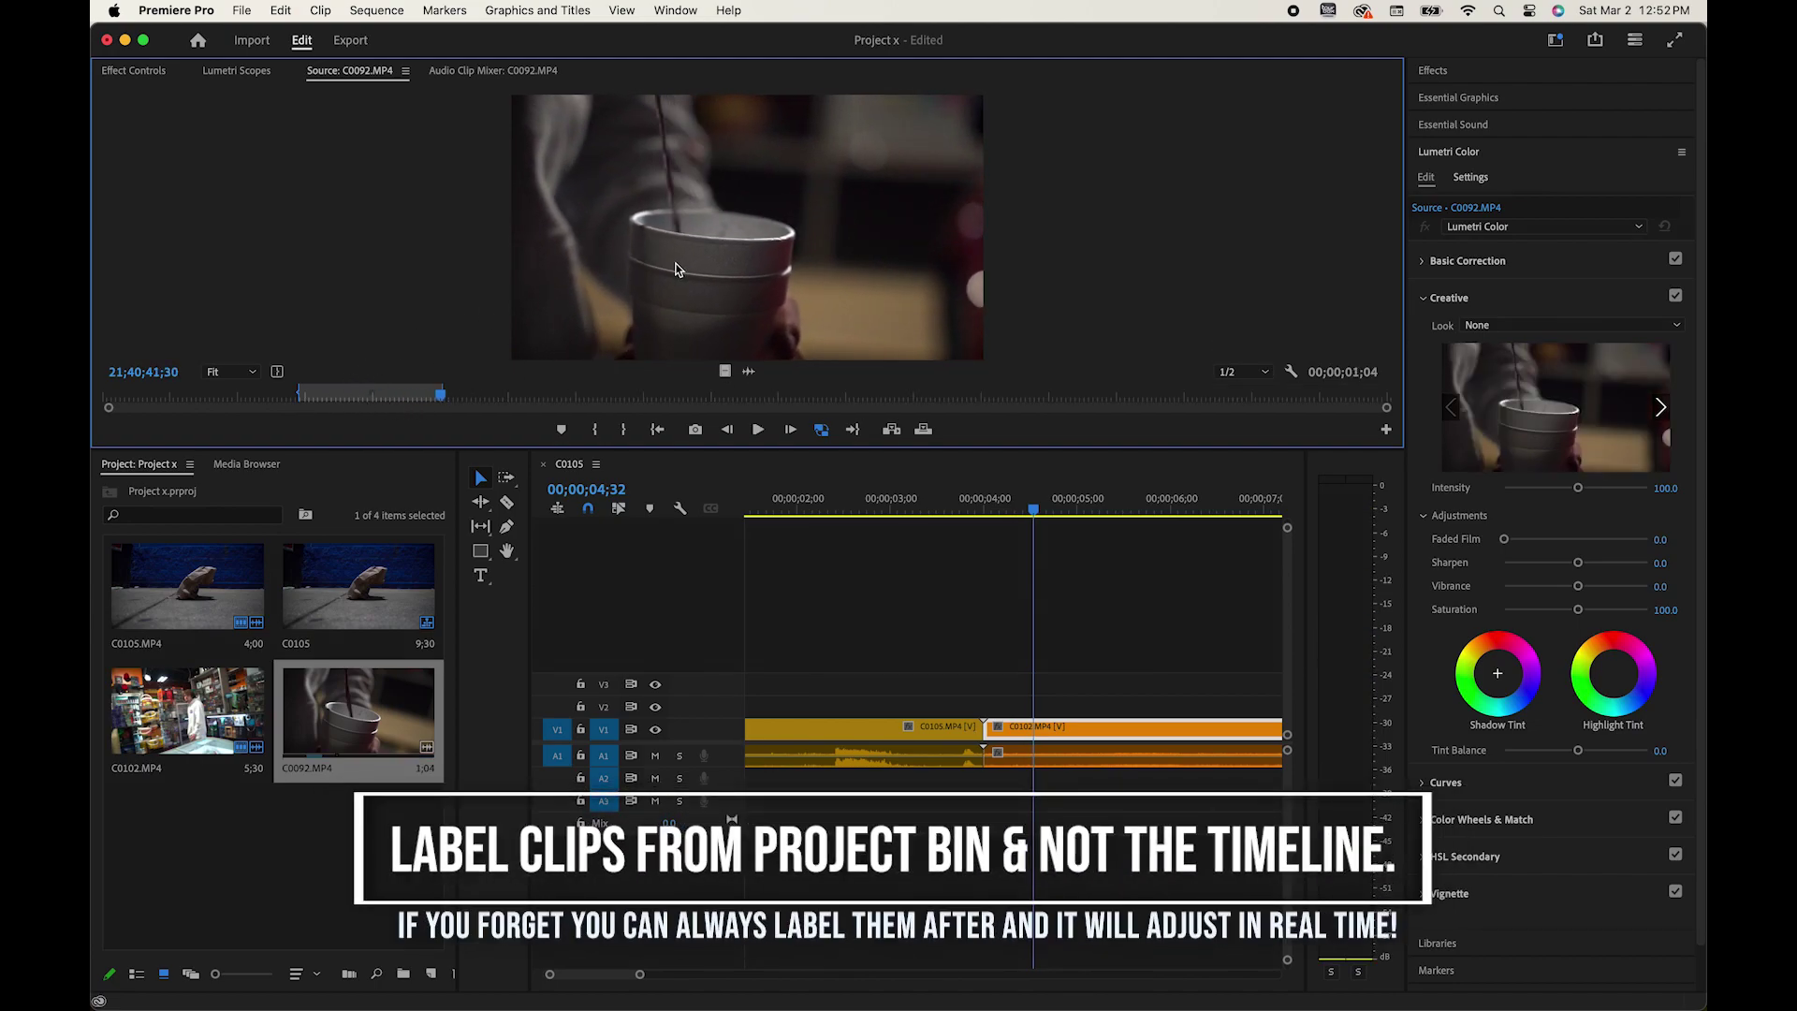
right_click(430, 750)
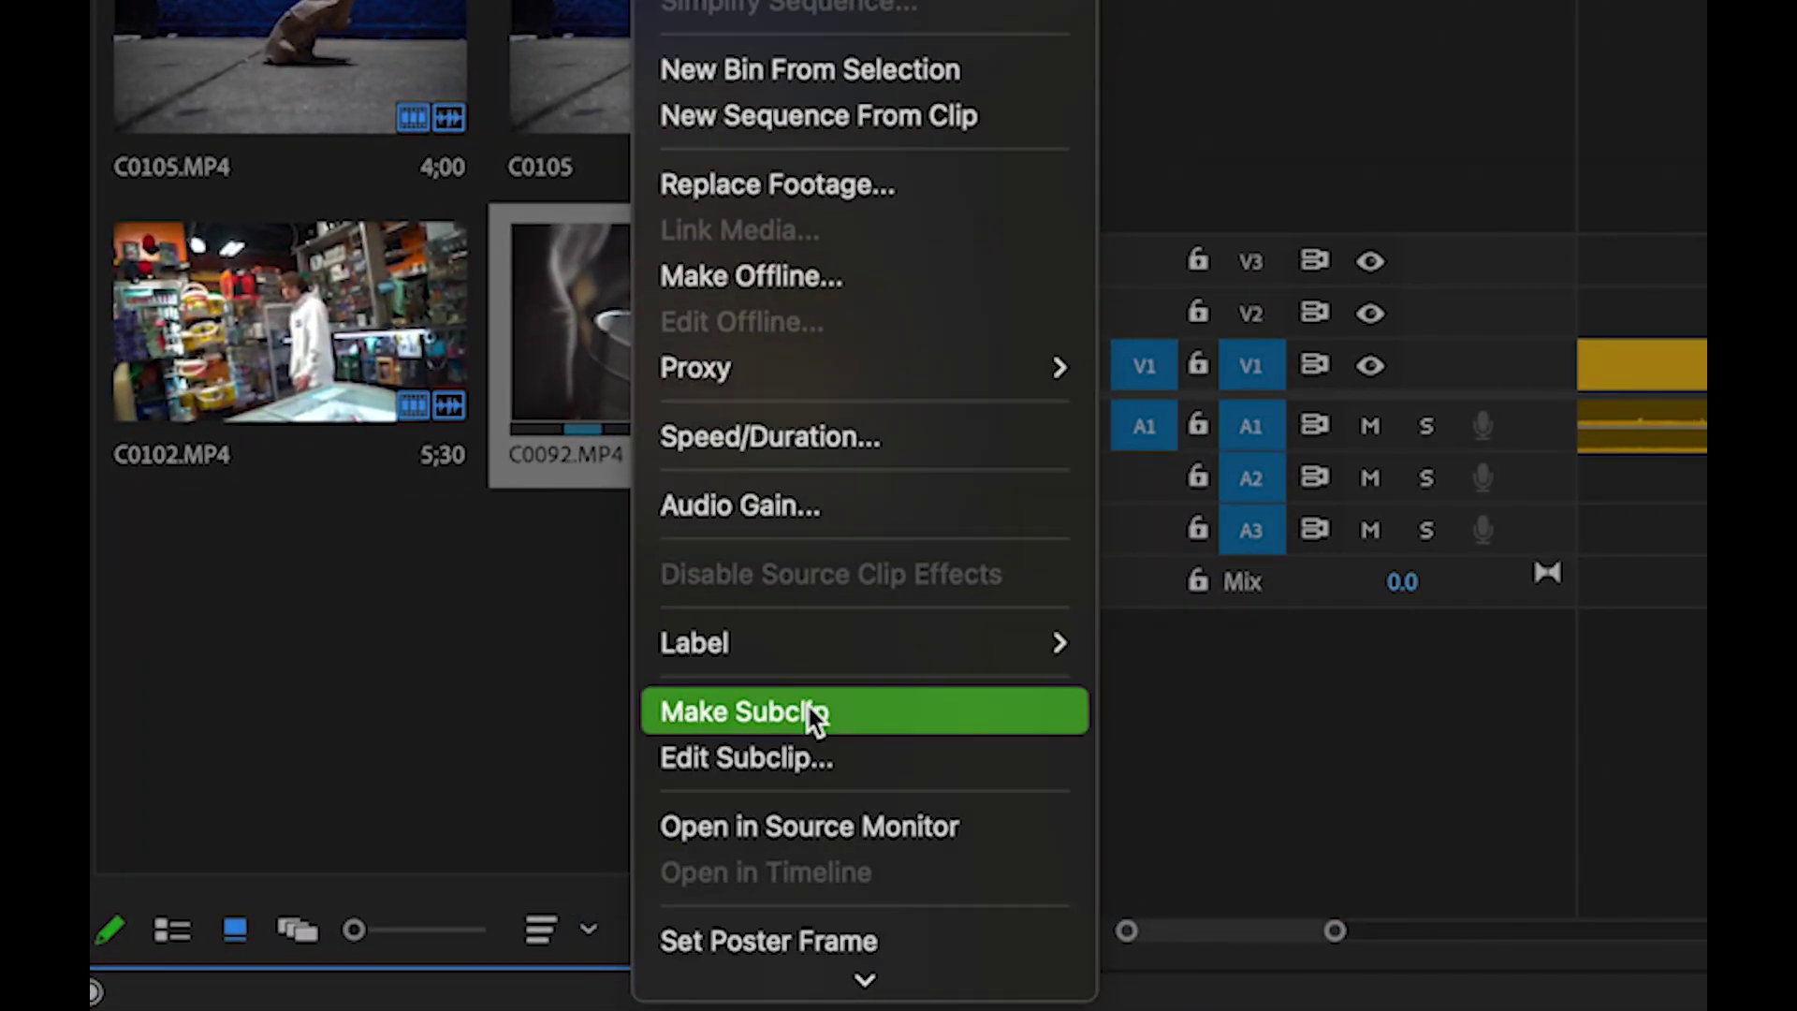
Label C0092.MP4 Purple and place it on V2 at the playhead.
scroll(806, 702, down, 5)
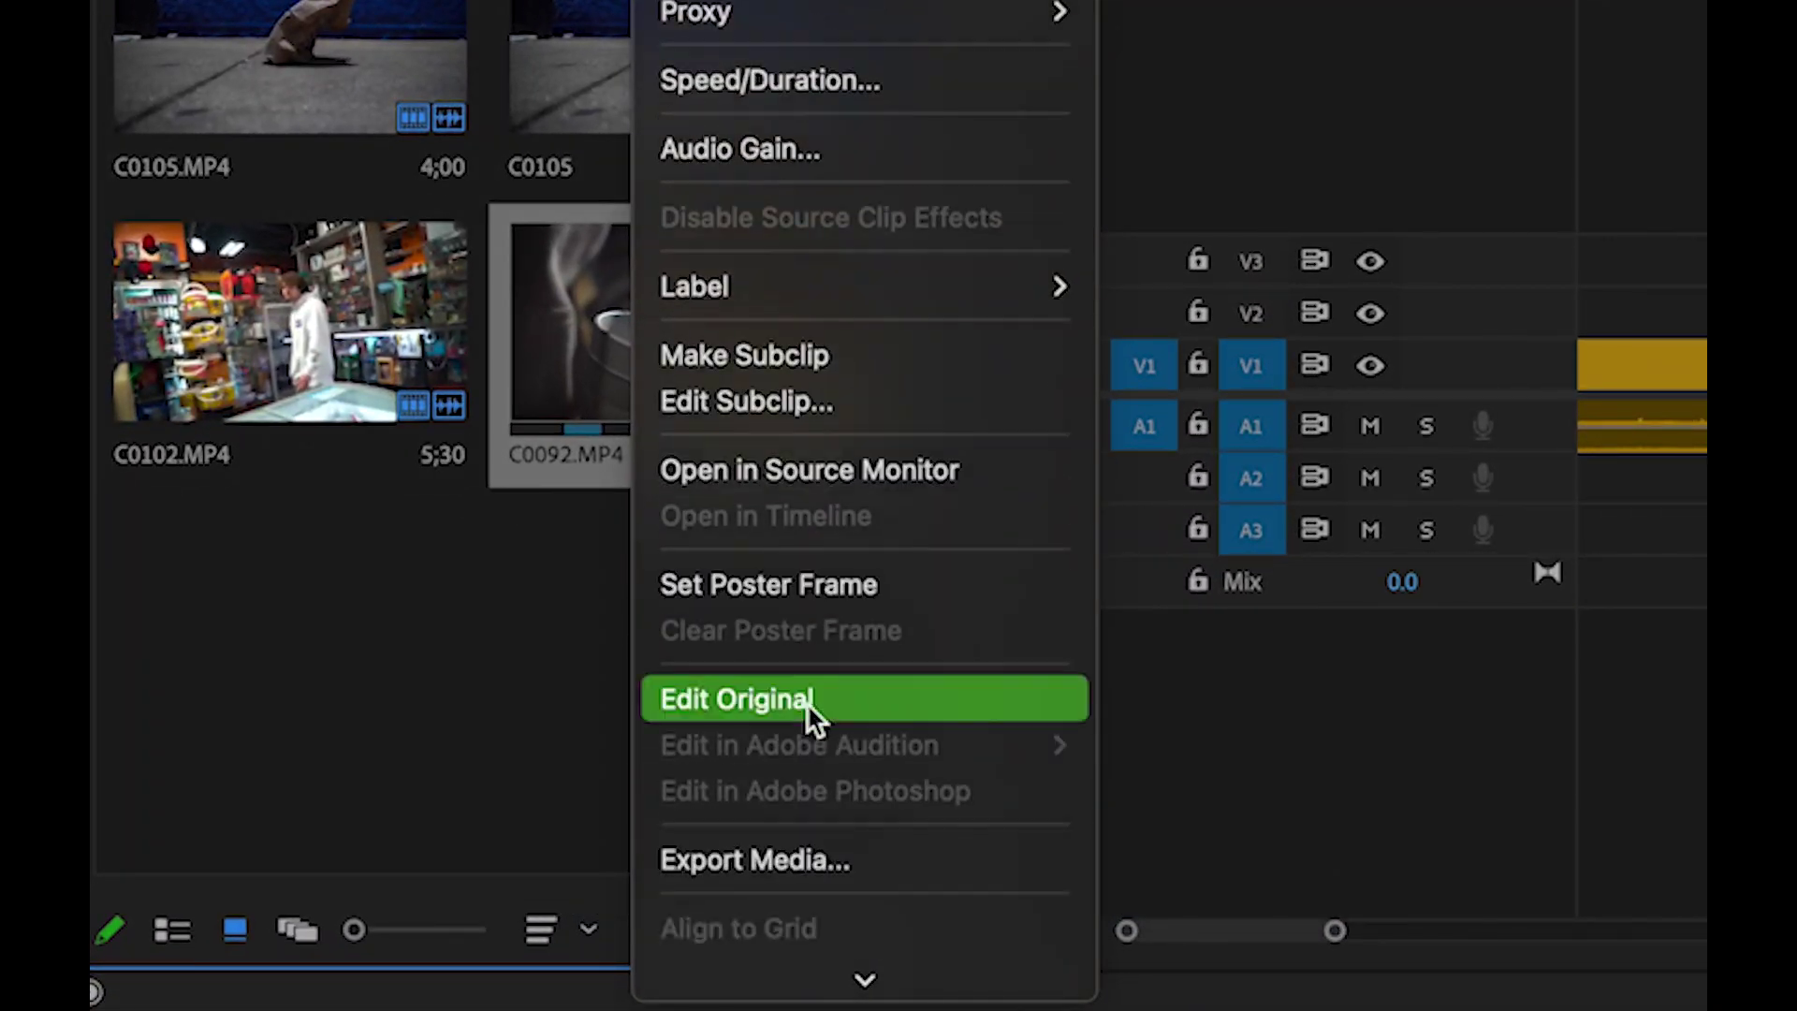
mouse_move(951, 237)
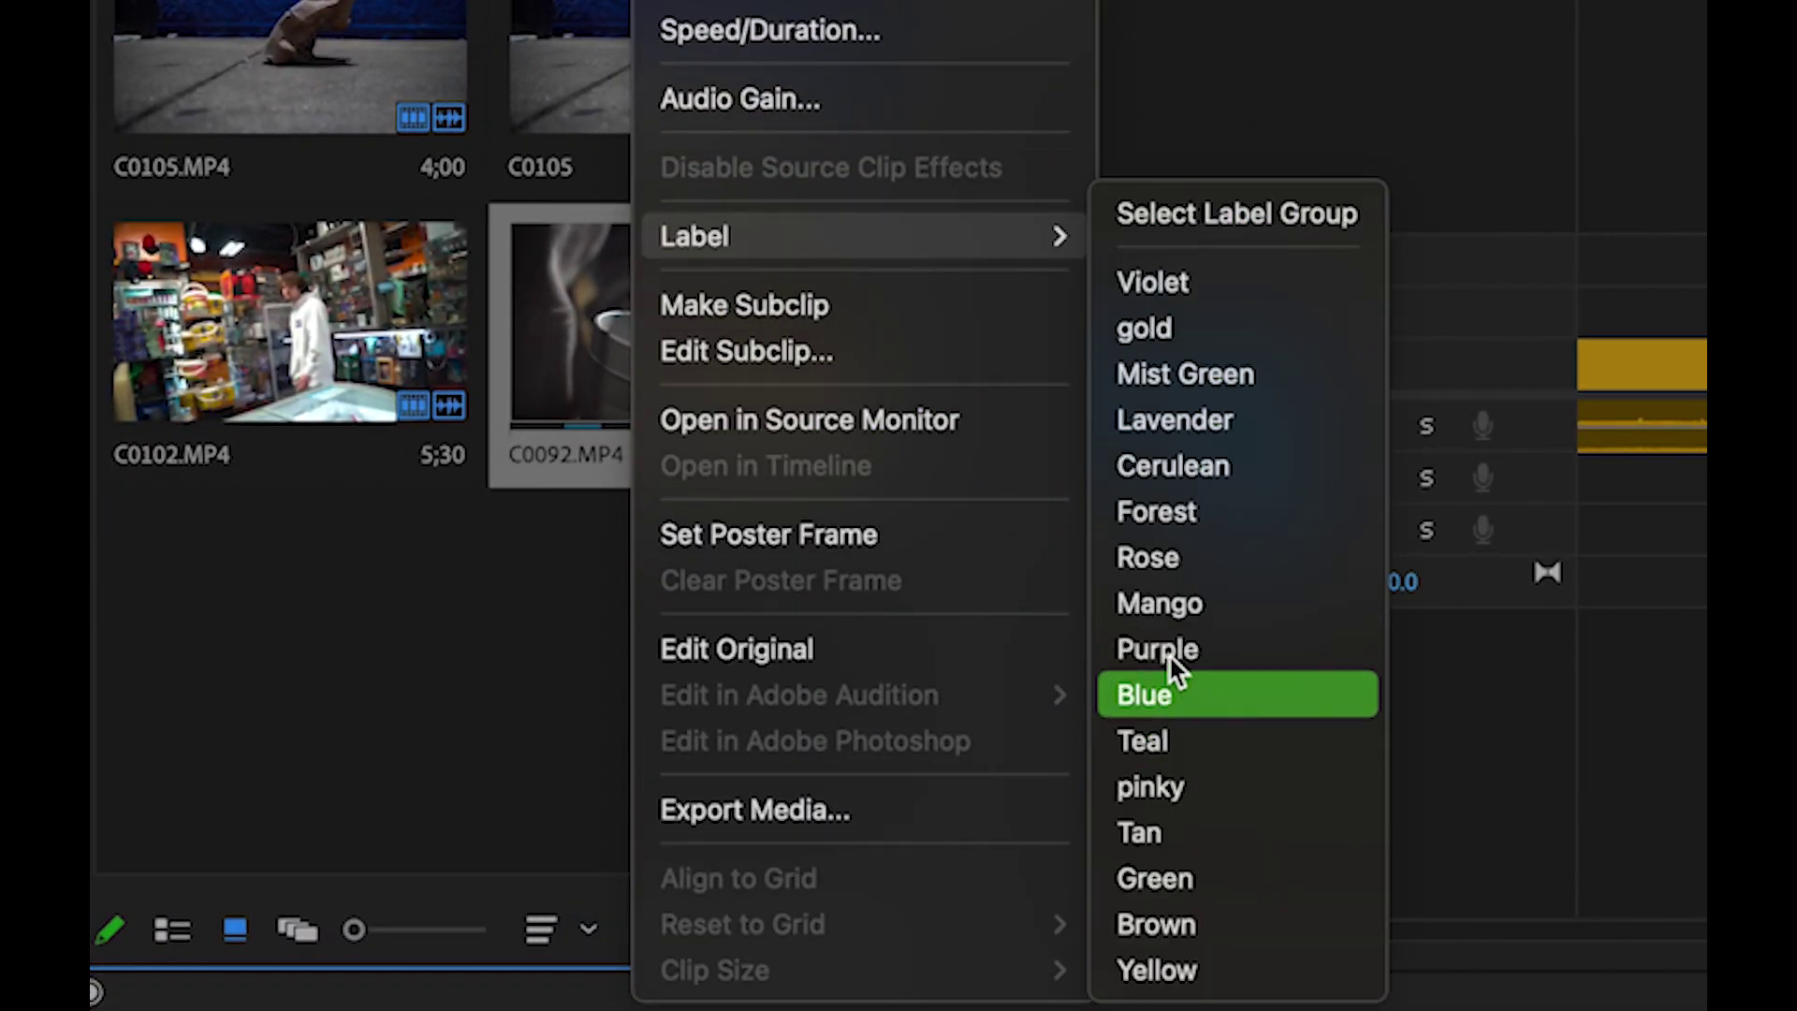
click(1157, 648)
drag(721, 310, 1058, 716)
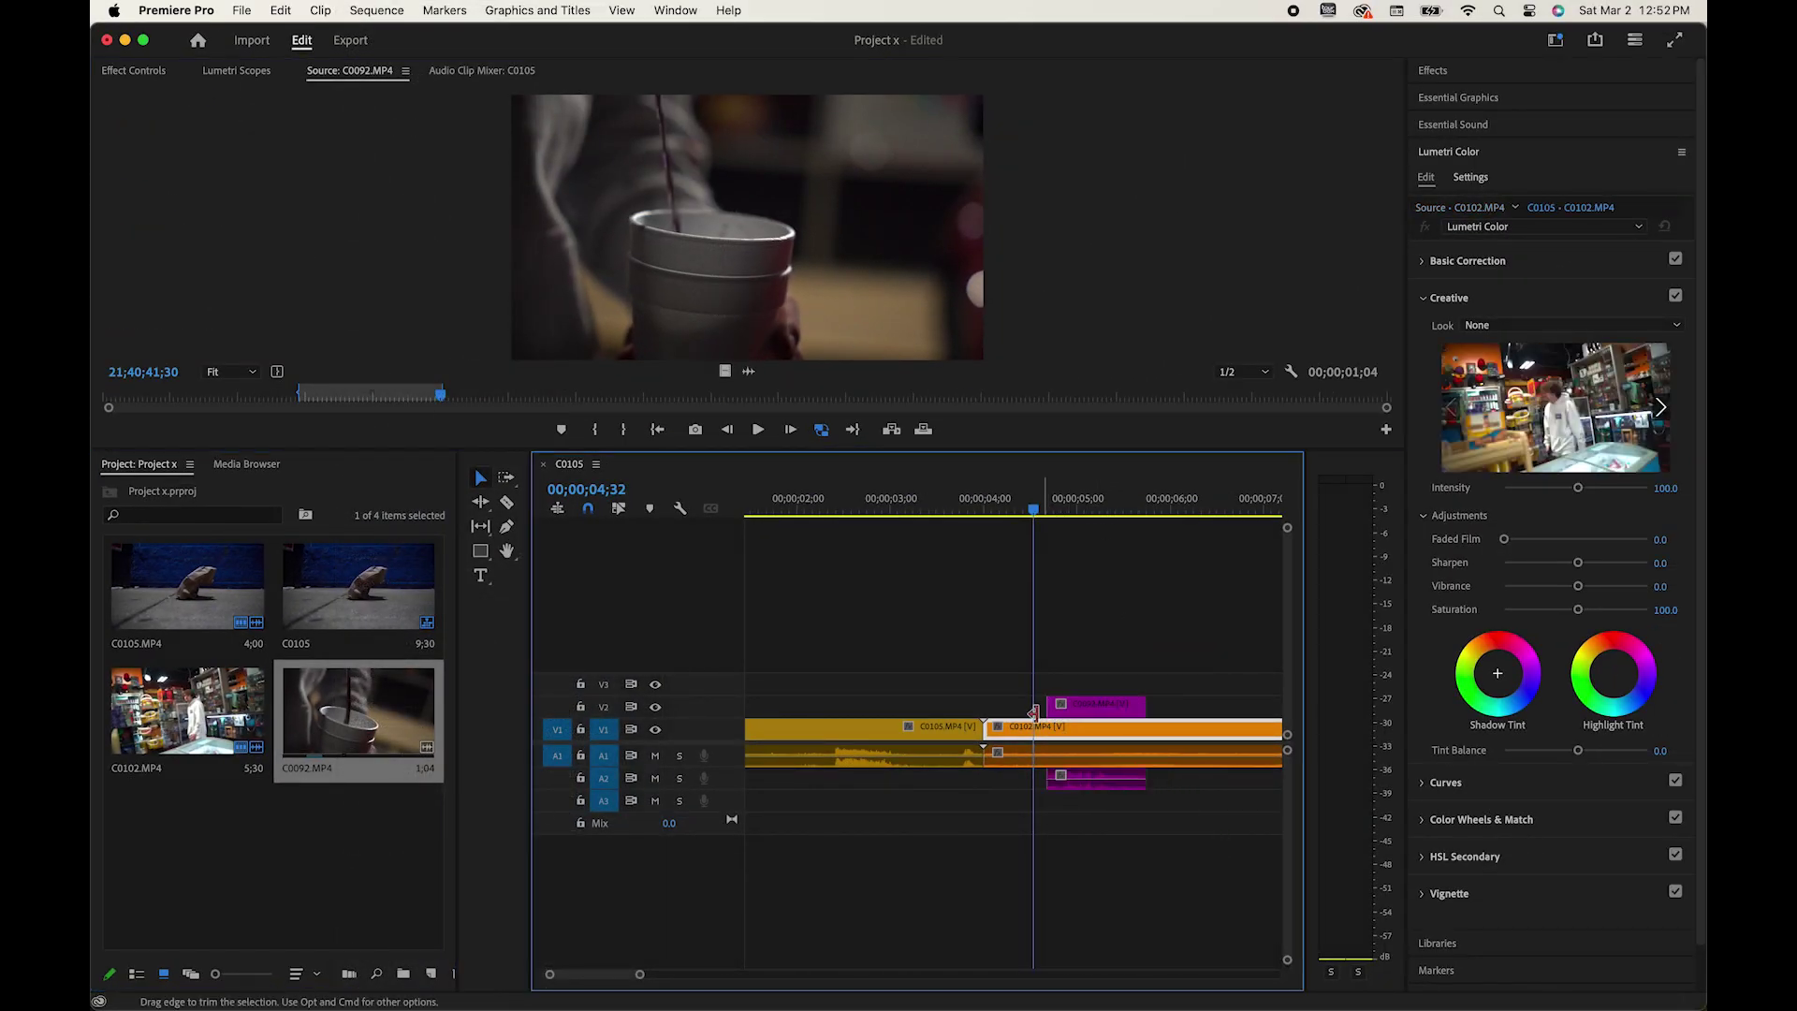
key(minus)
Move C0105 up to V3 and shift C0102 later on V1.
drag(882, 725, 1217, 689)
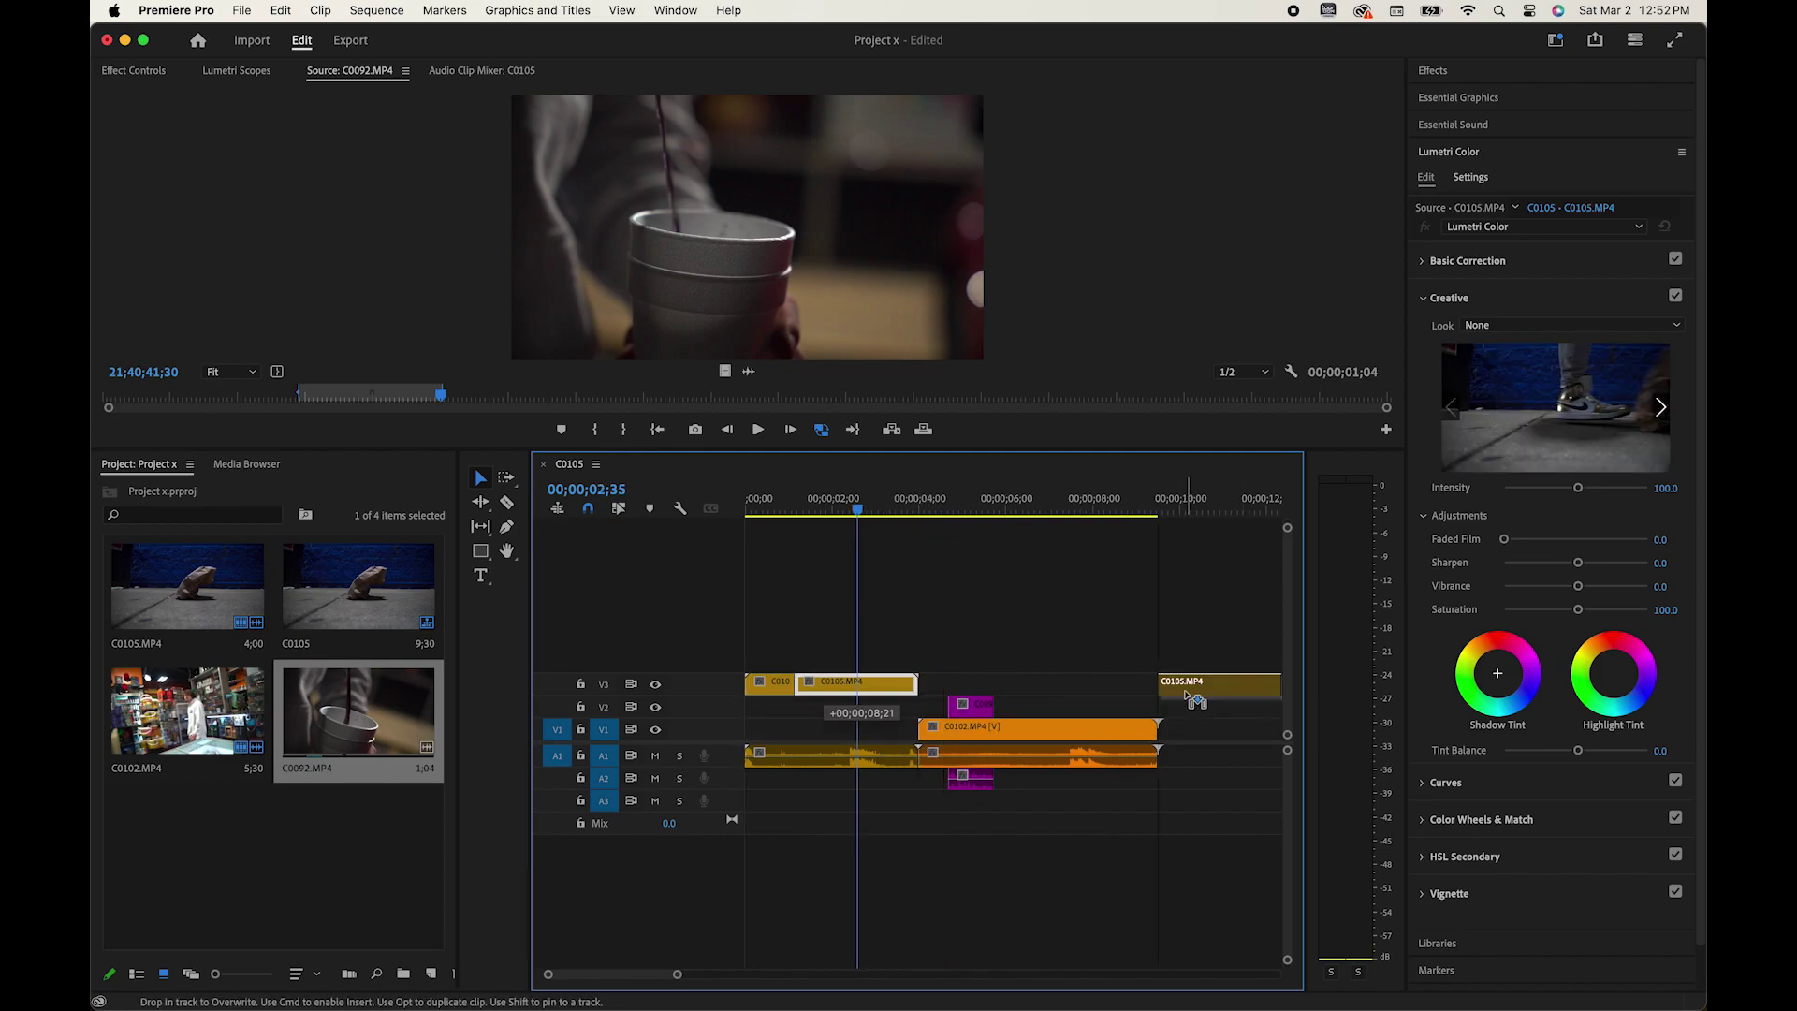
click(1020, 729)
drag(1020, 731, 1147, 734)
drag(848, 706, 1015, 716)
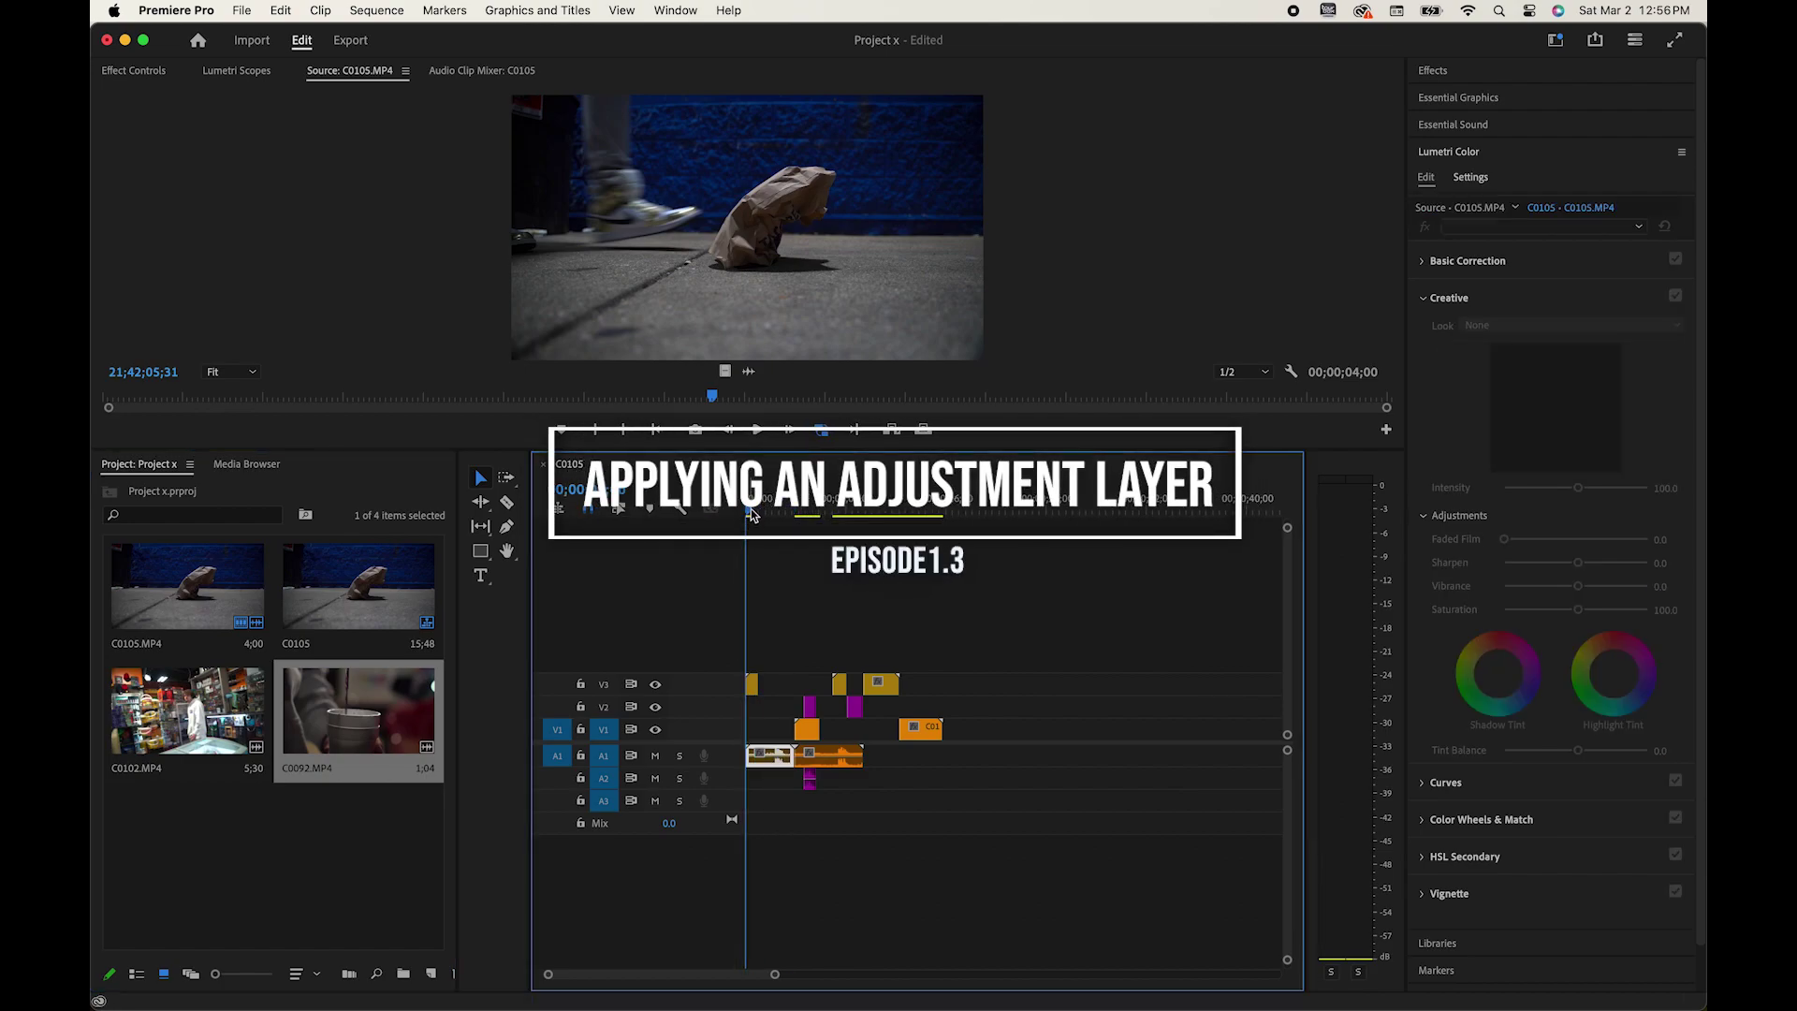
Move the playhead to about 10;40 and bring up the Project panel's New Item list.
drag(751, 508, 735, 562)
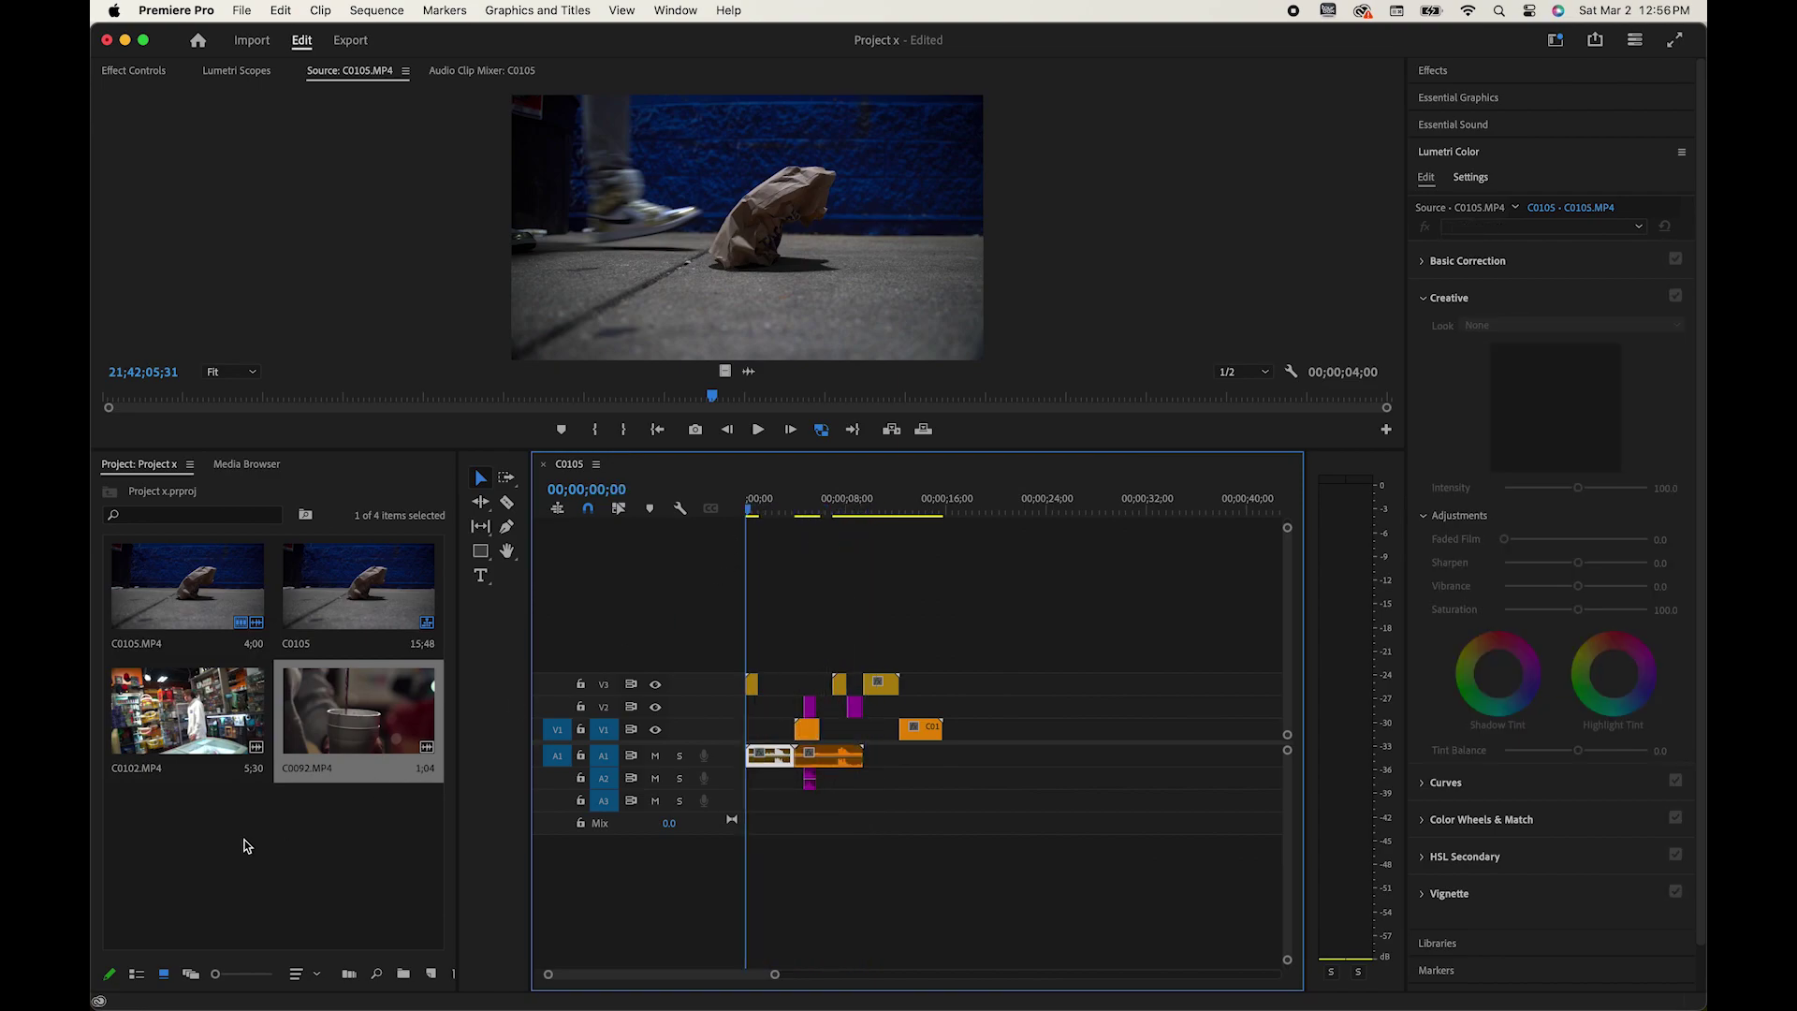
click(430, 975)
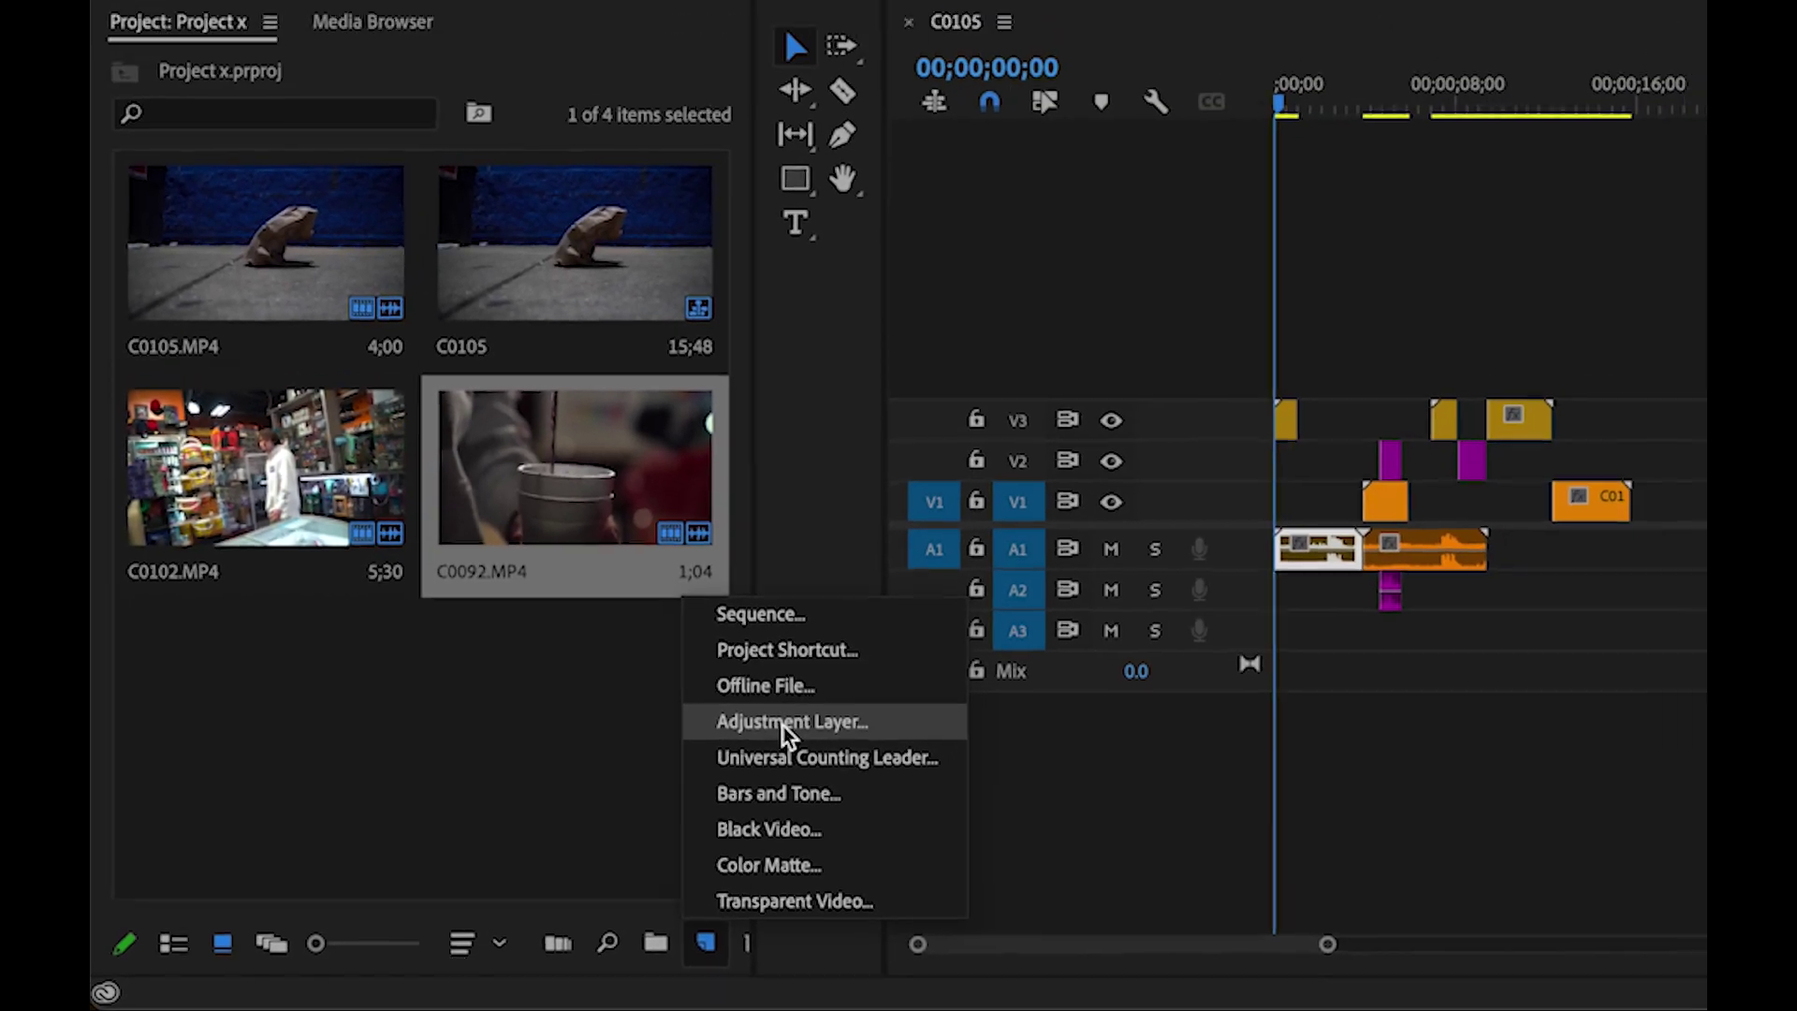
Create a 1920×1080 Adjustment Layer and mark its source range to 0;50.
click(1048, 609)
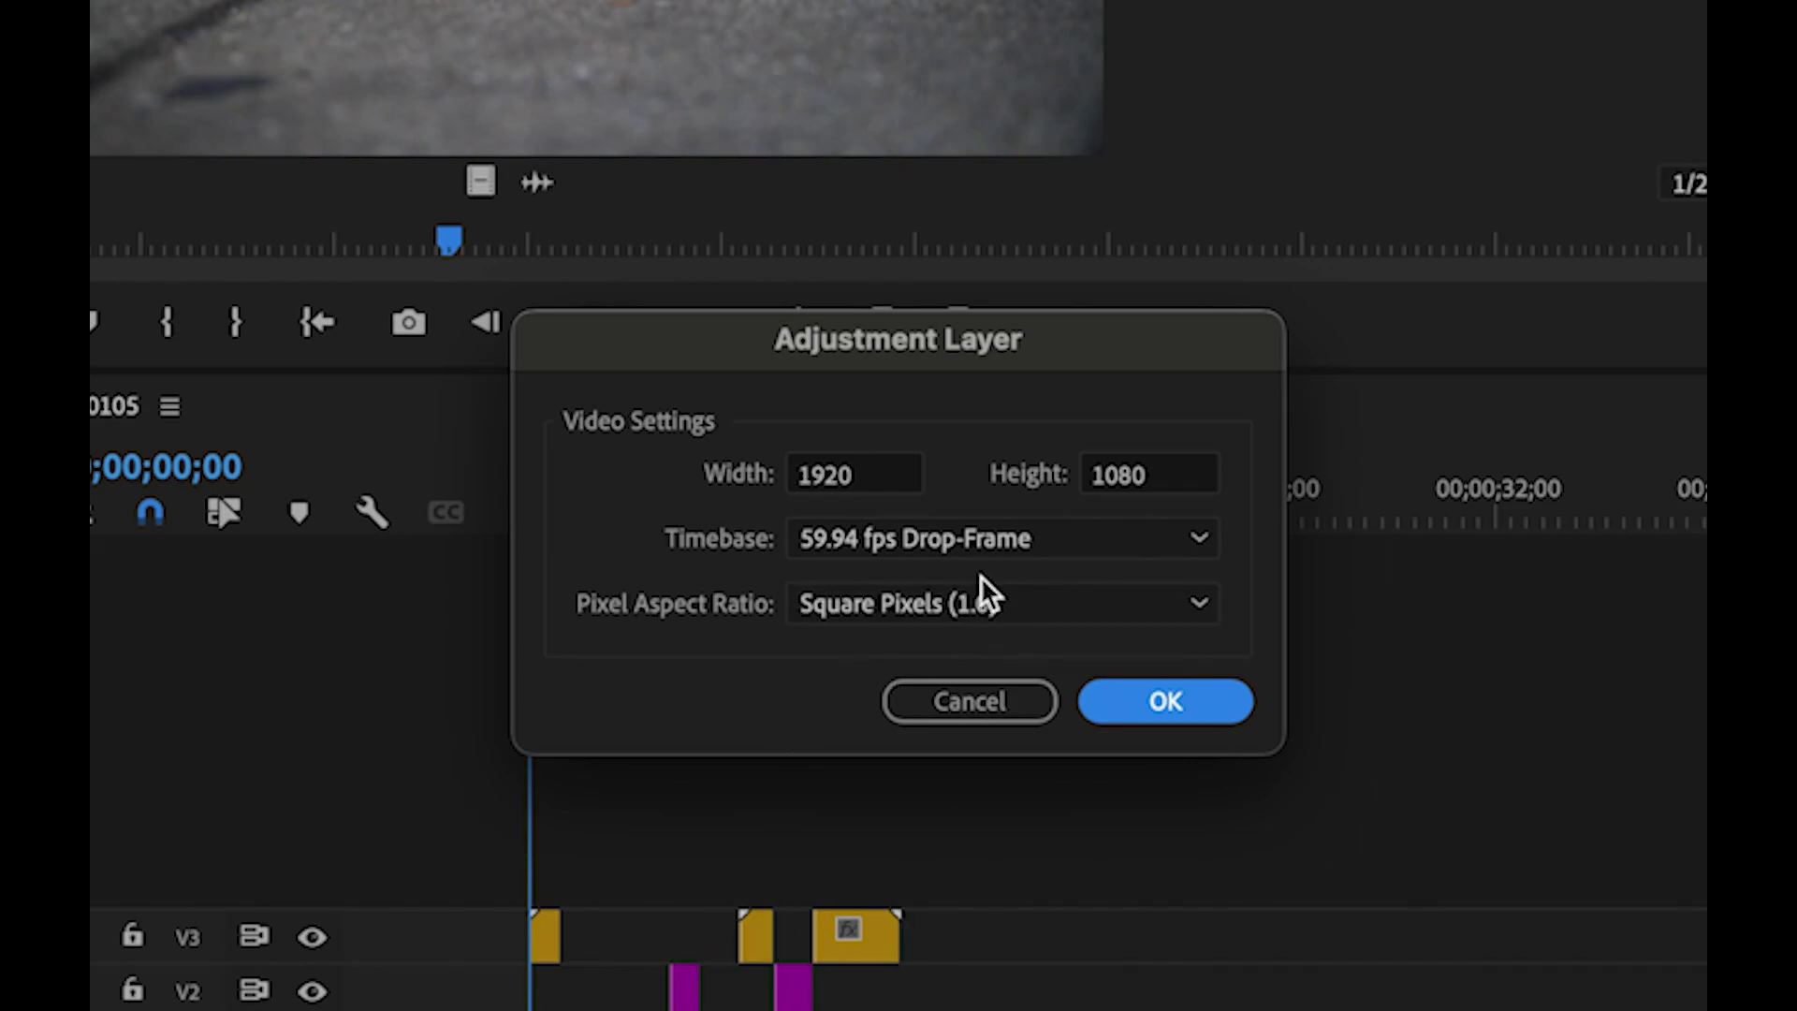
key(Return)
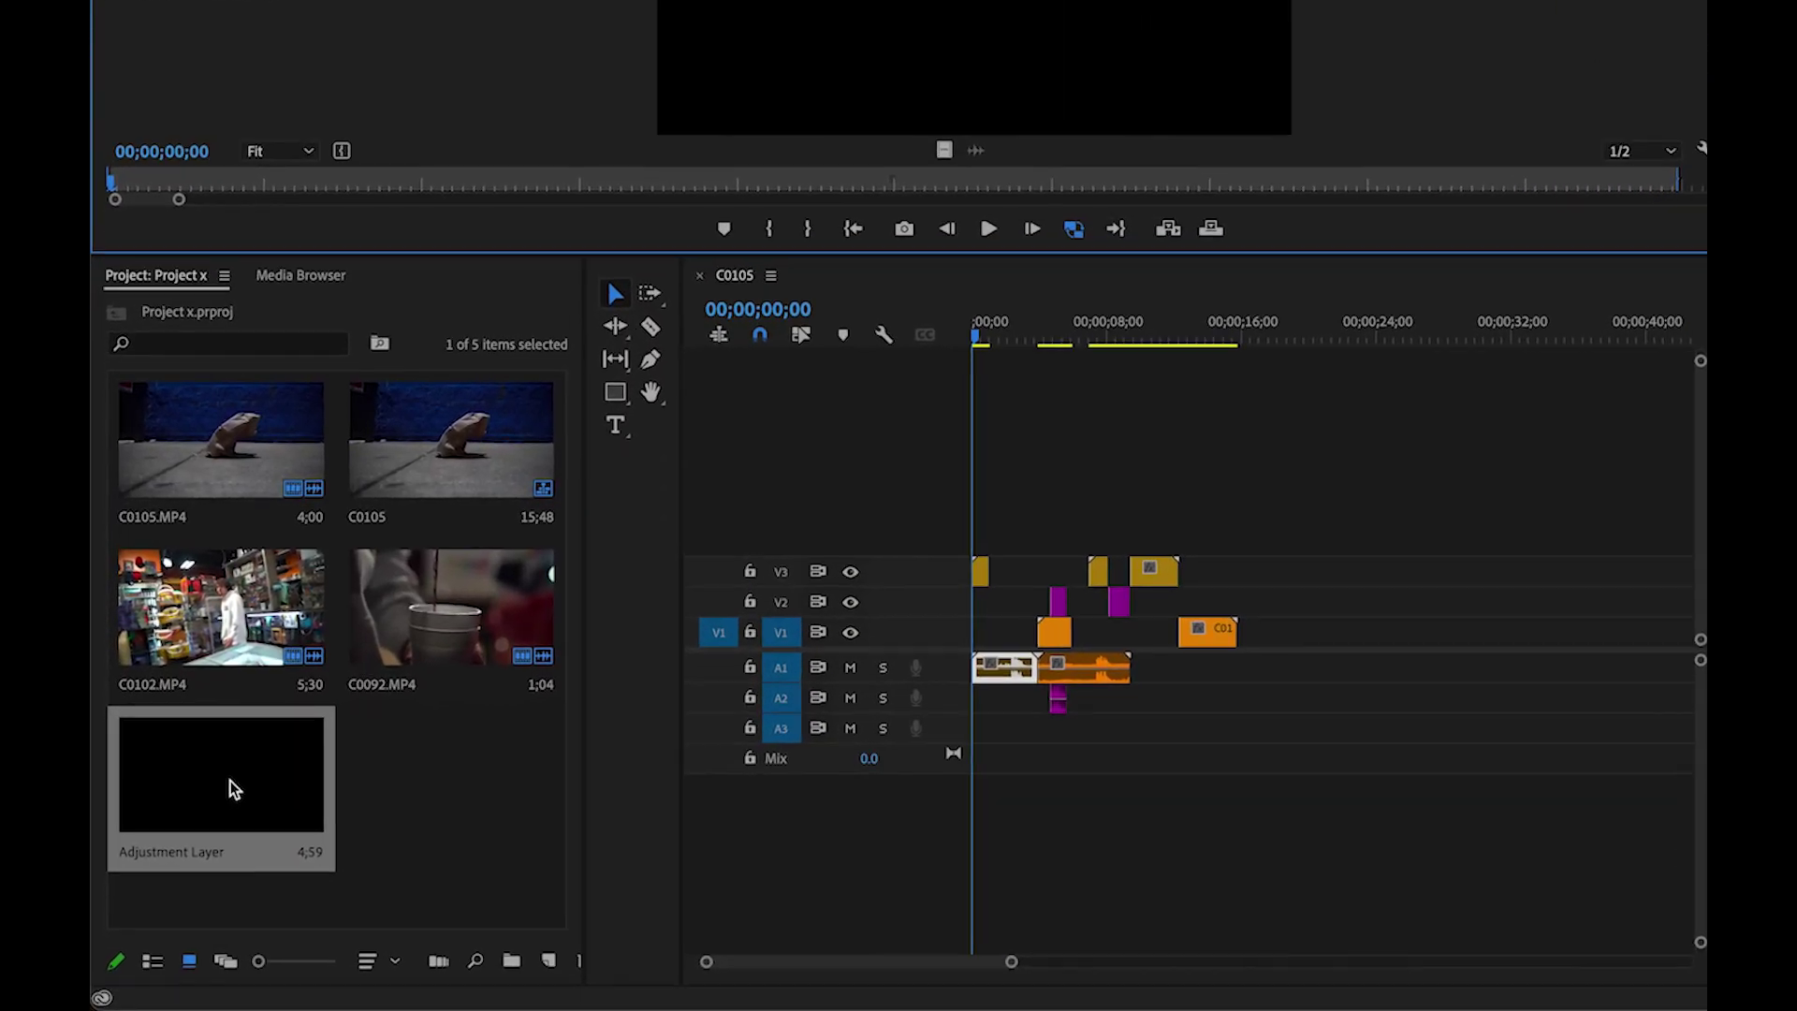
key(space)
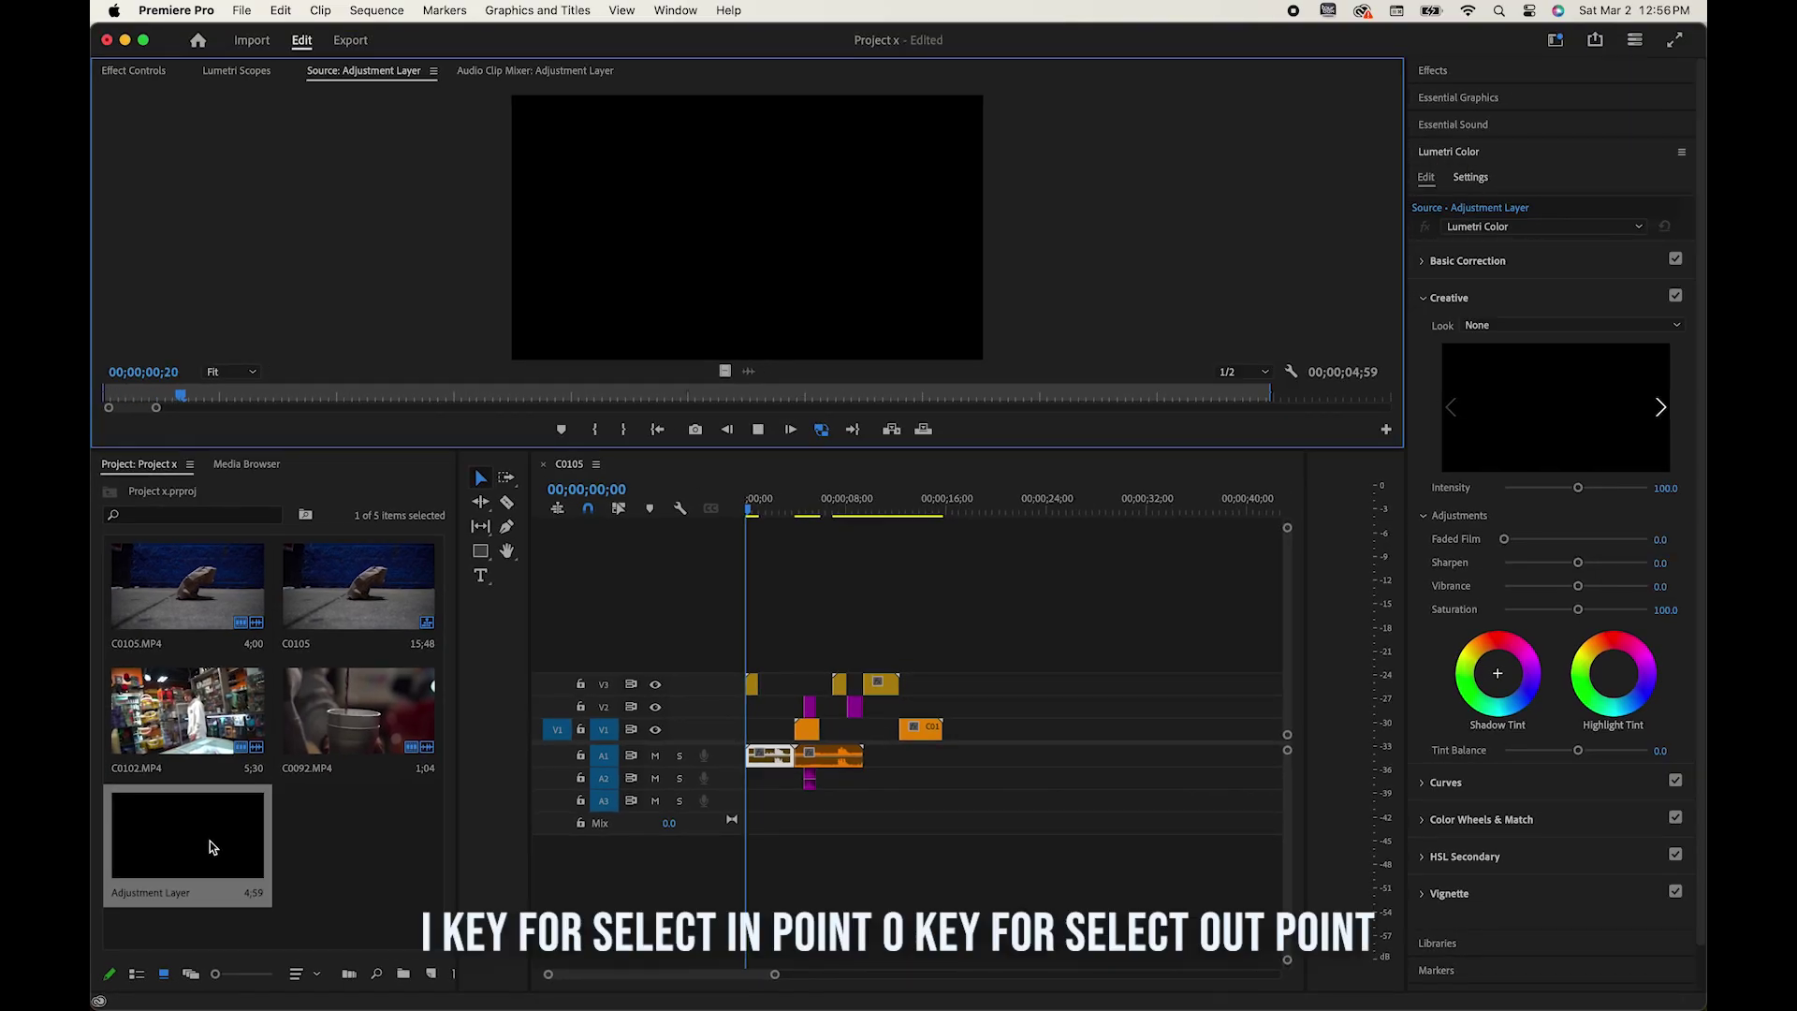
key(o)
key(space)
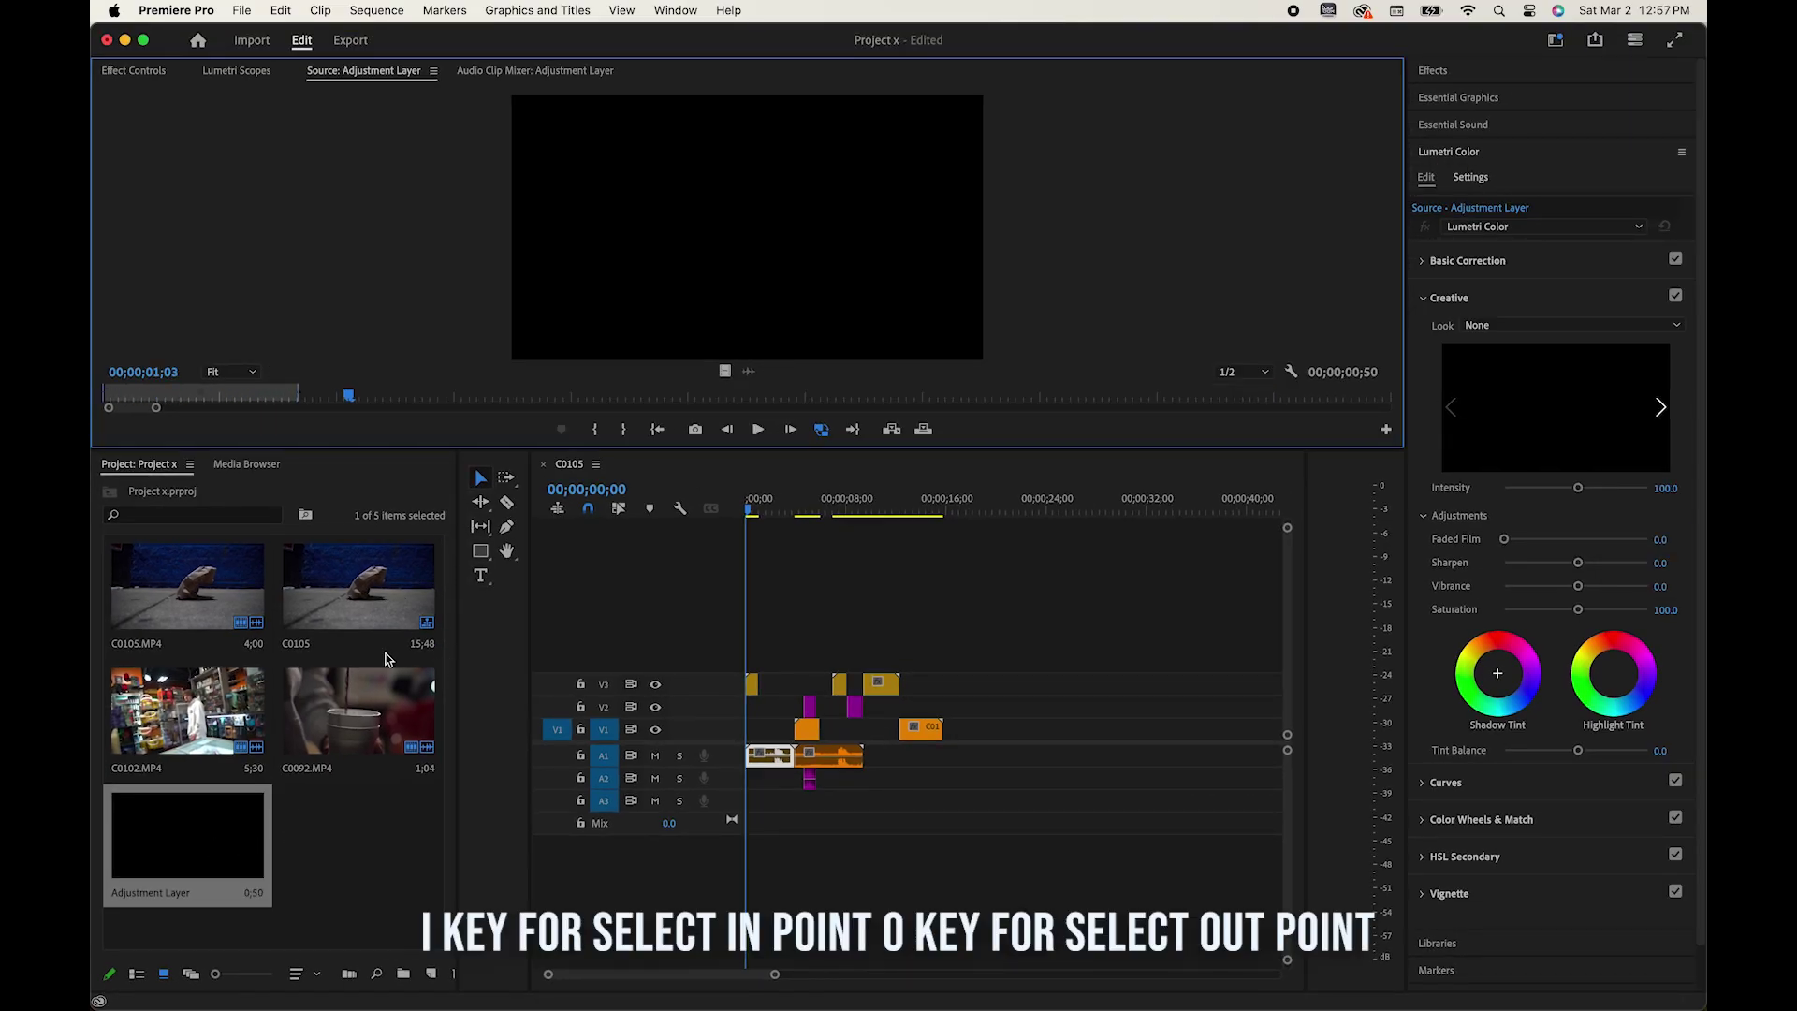
Place the Adjustment Layer on V4 at 00;00 and lengthen the short first V3 clip.
drag(880, 678, 953, 698)
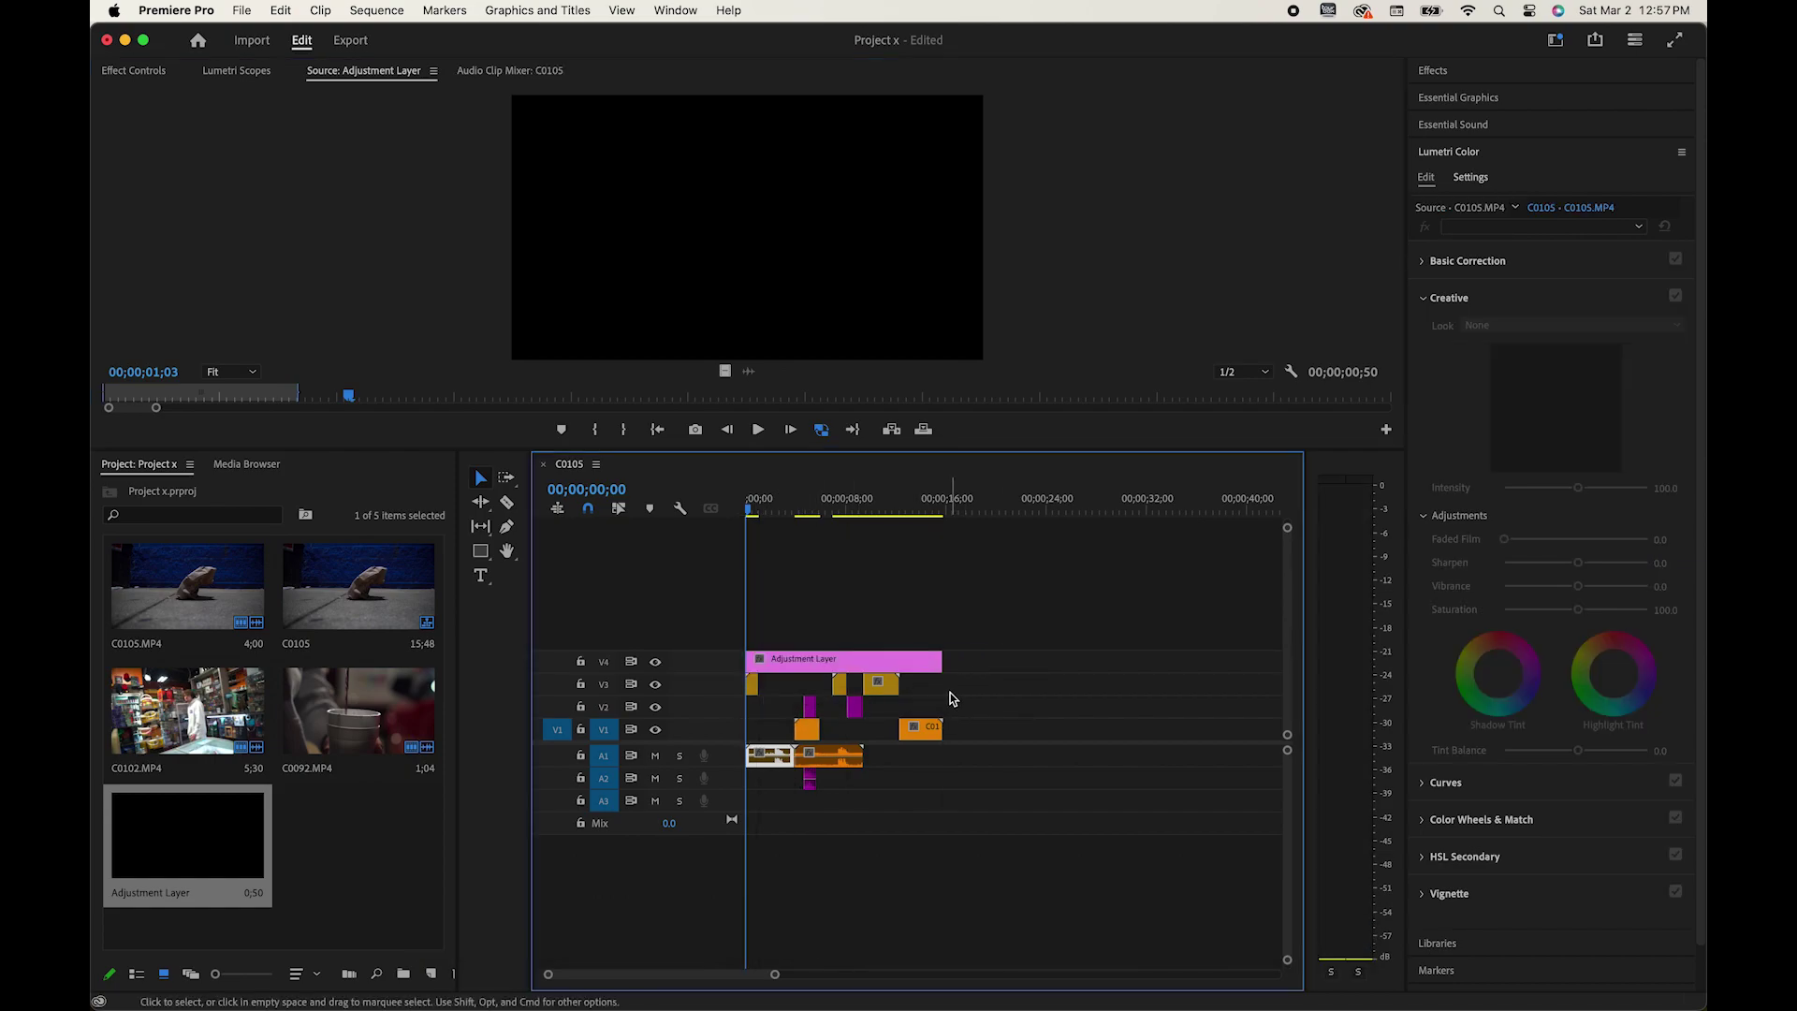
mouse_move(811, 513)
mouse_down()
mouse_move(786, 514)
mouse_move(812, 513)
mouse_up()
drag(763, 689, 789, 694)
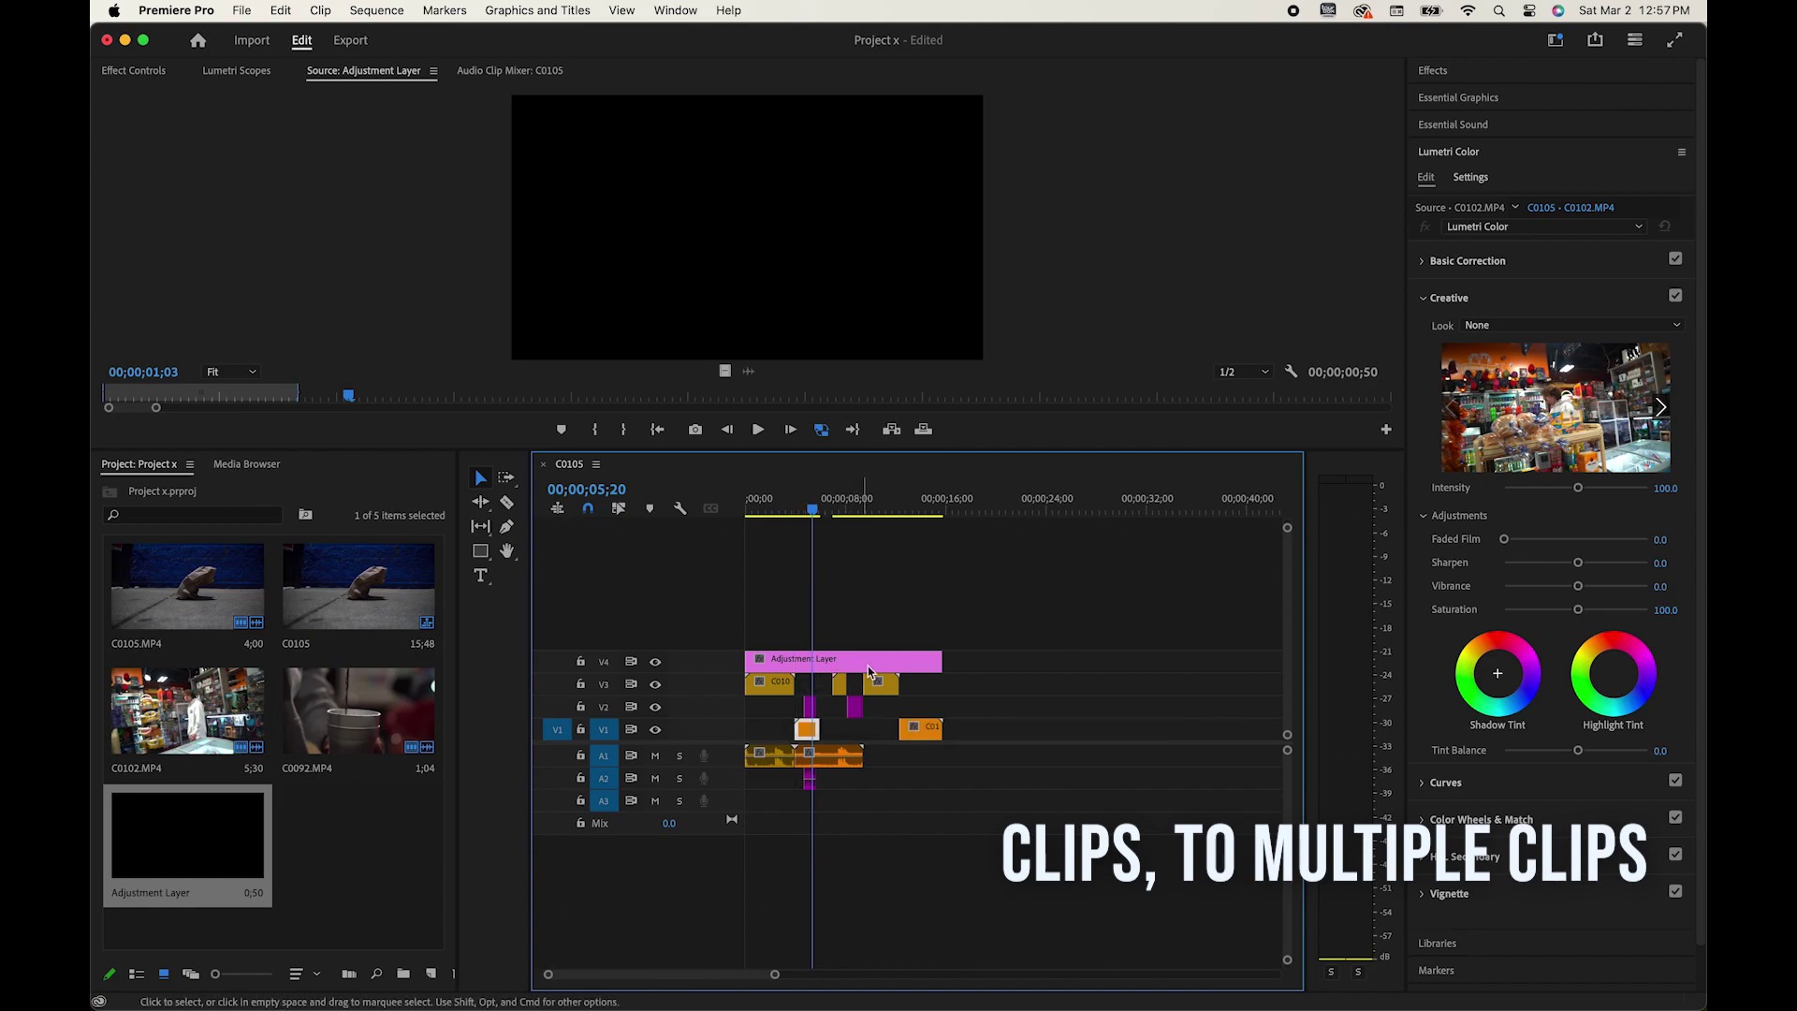
Deselect the V1 clip and select the adjustment layer on V4.
key(space)
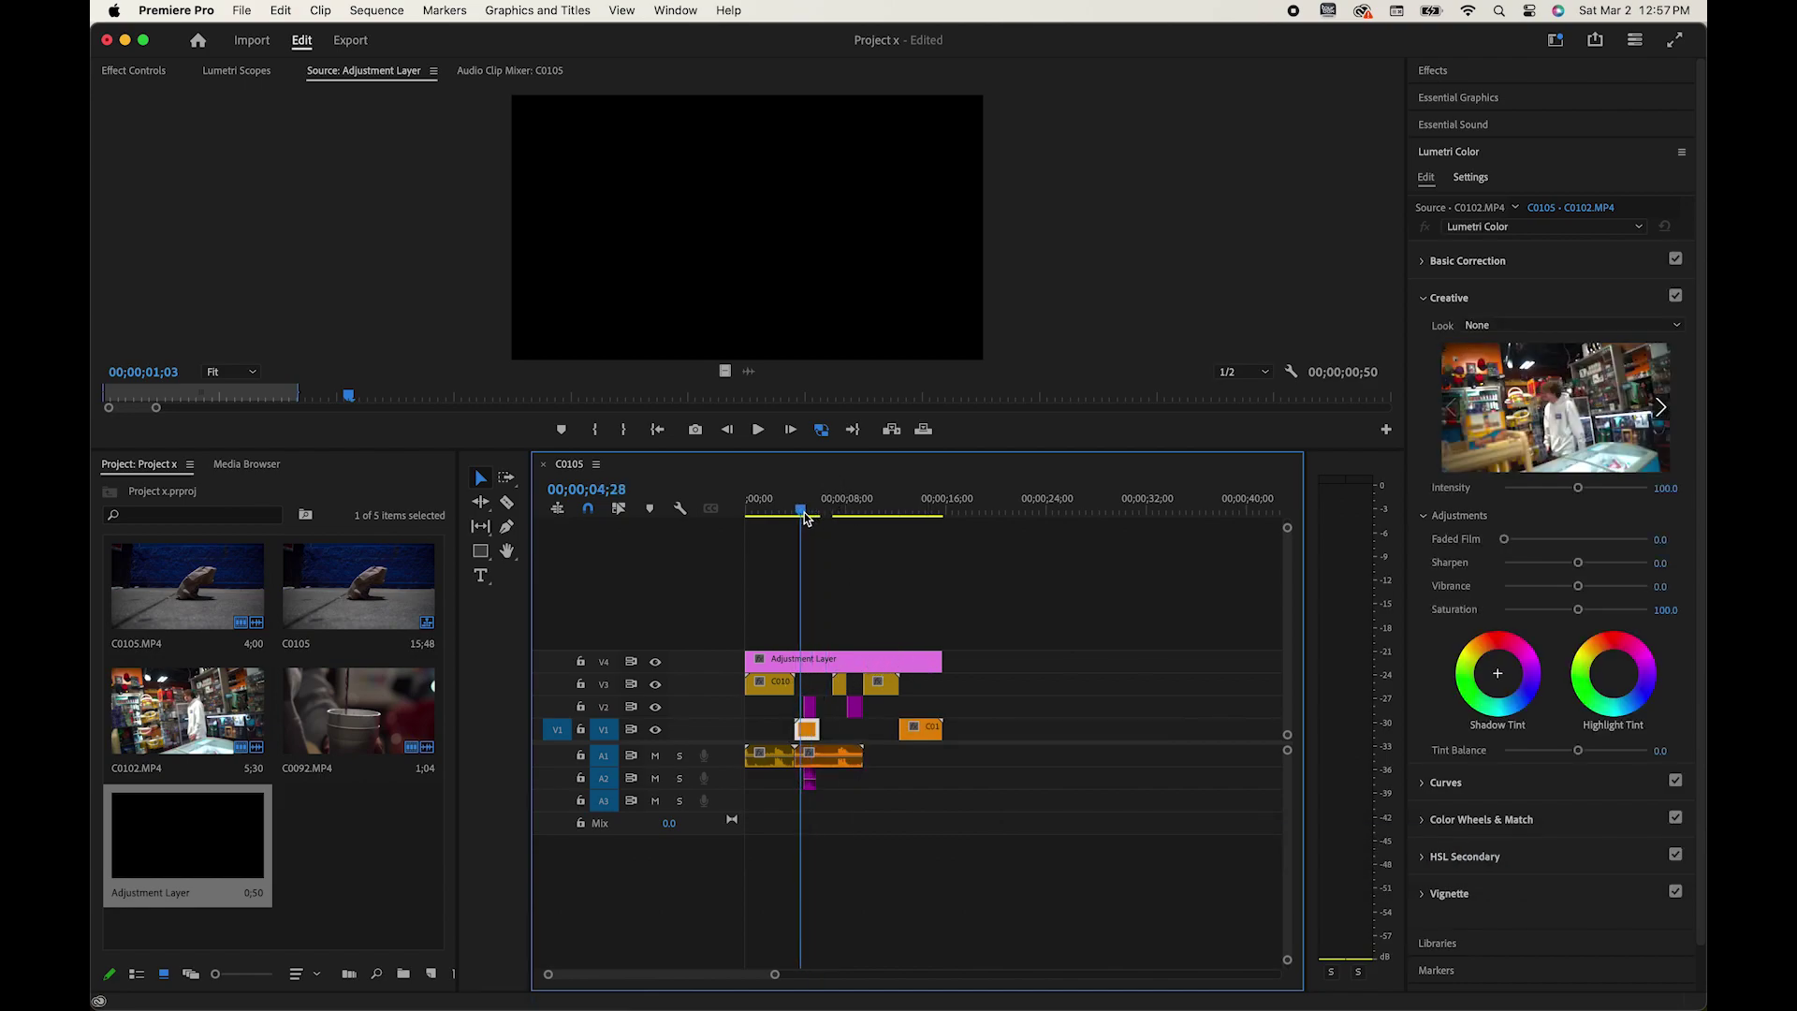
click(875, 625)
click(848, 668)
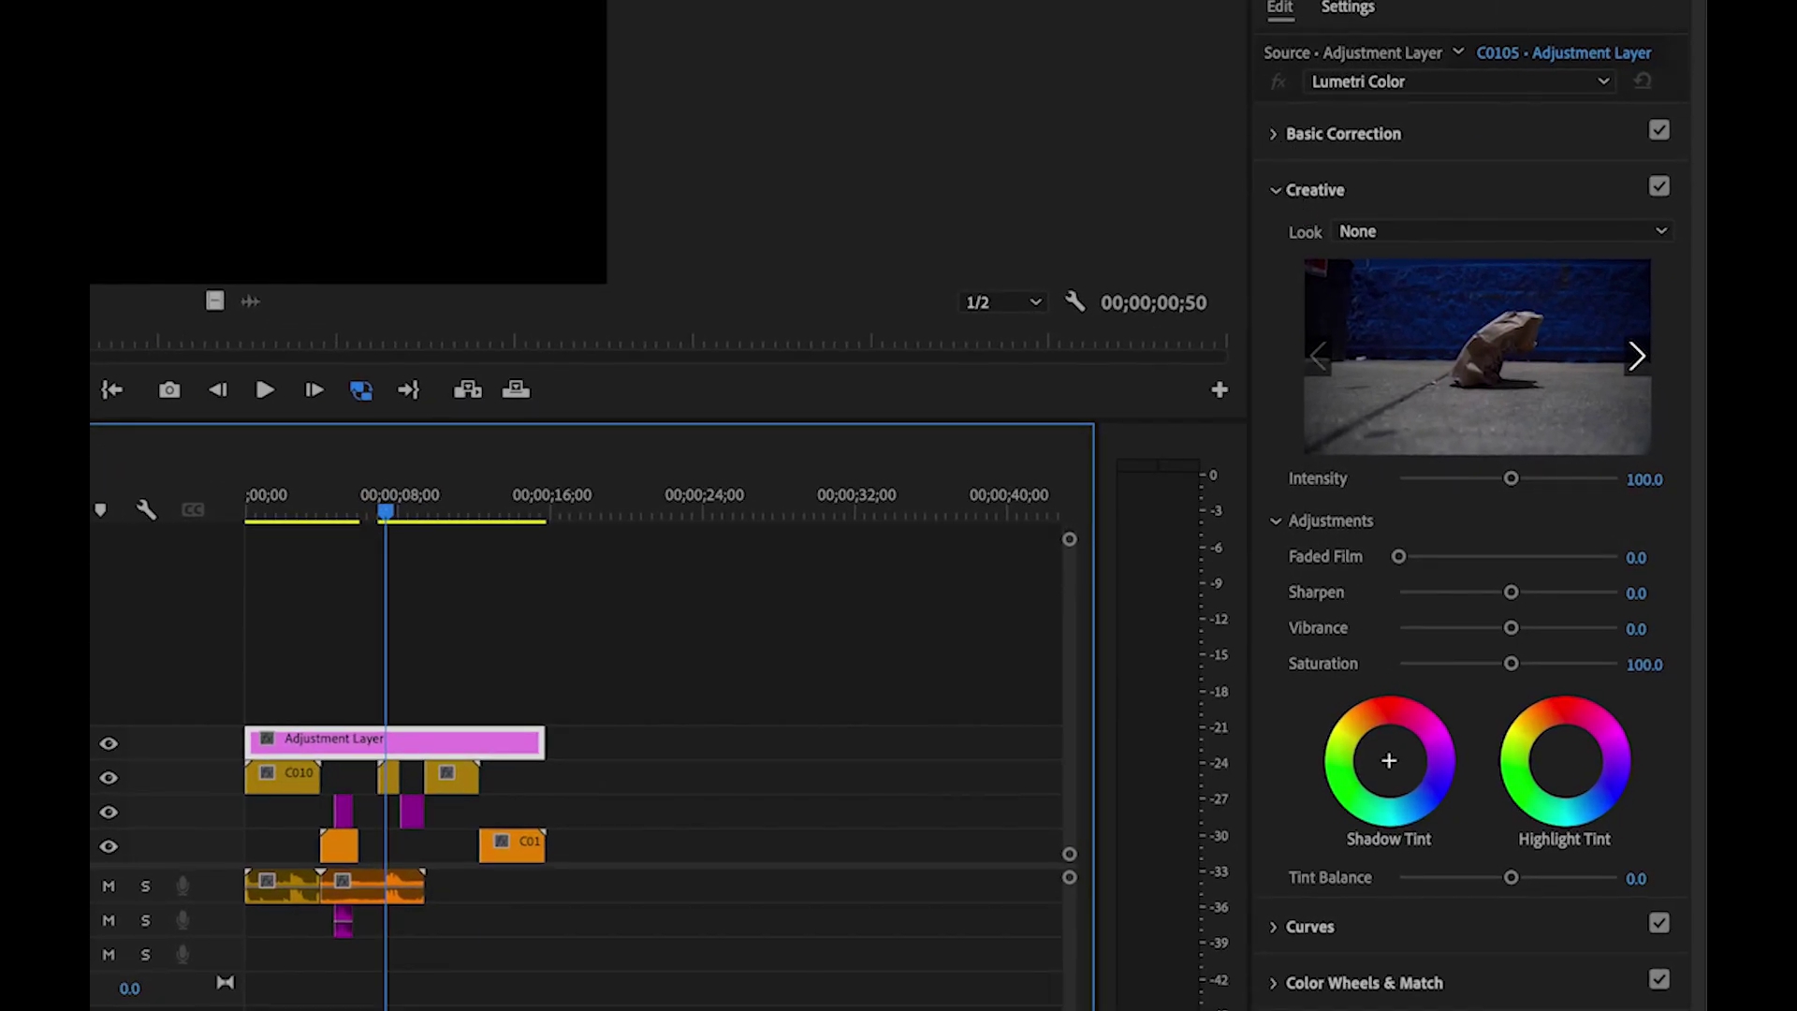
click(141, 0)
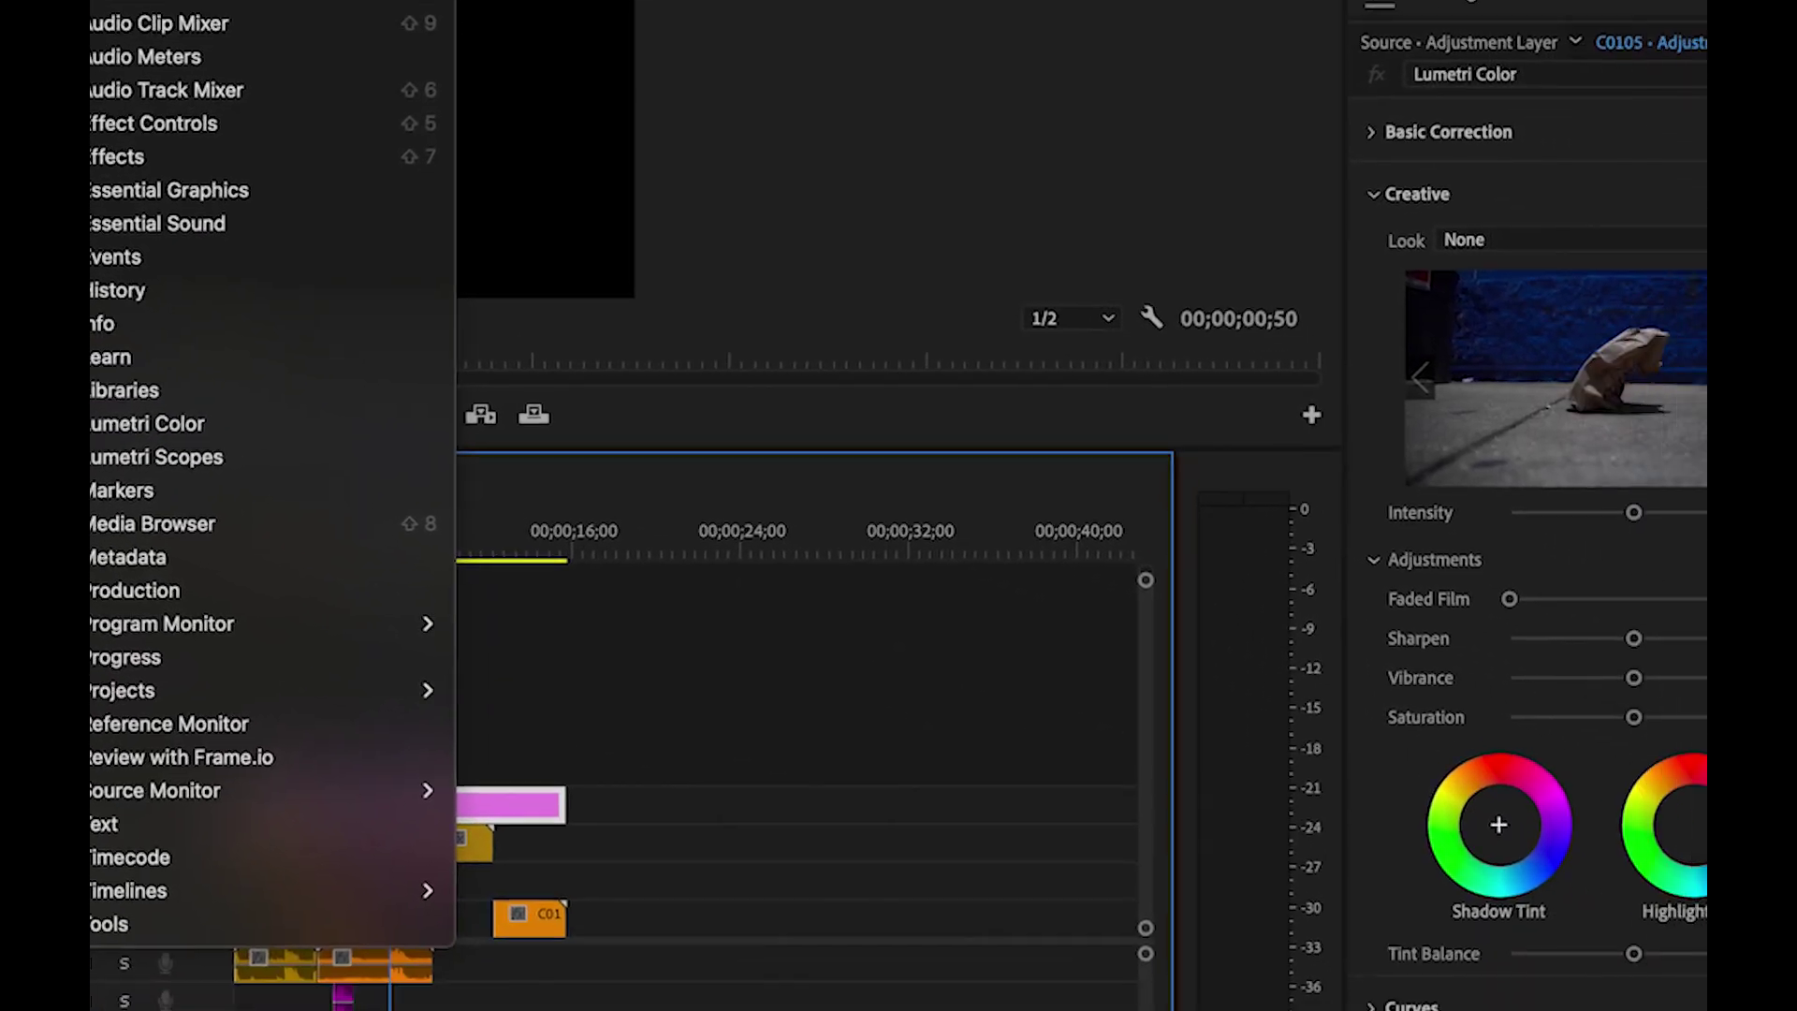
Shift the adjustment layer's Lumetri Creative Shadow Tint toward purple.
key(Escape)
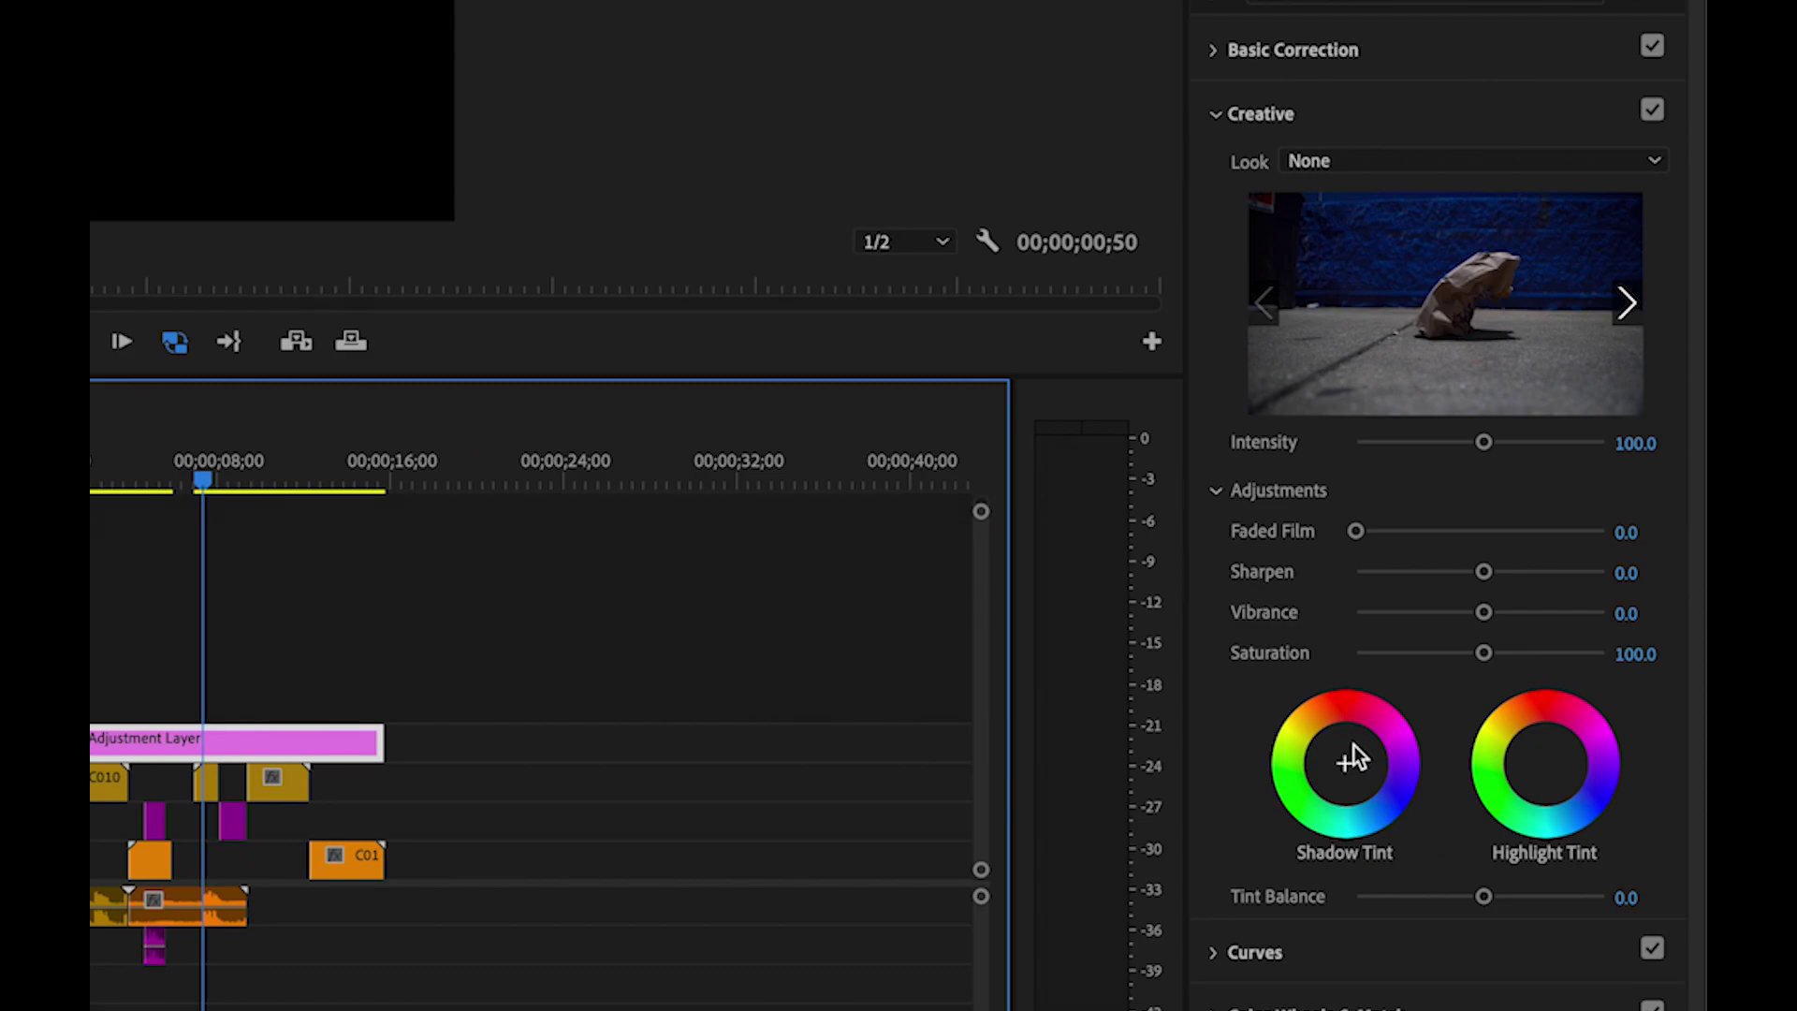
mouse_move(1347, 763)
mouse_down()
mouse_move(1351, 732)
mouse_move(1397, 742)
mouse_move(1376, 741)
mouse_up()
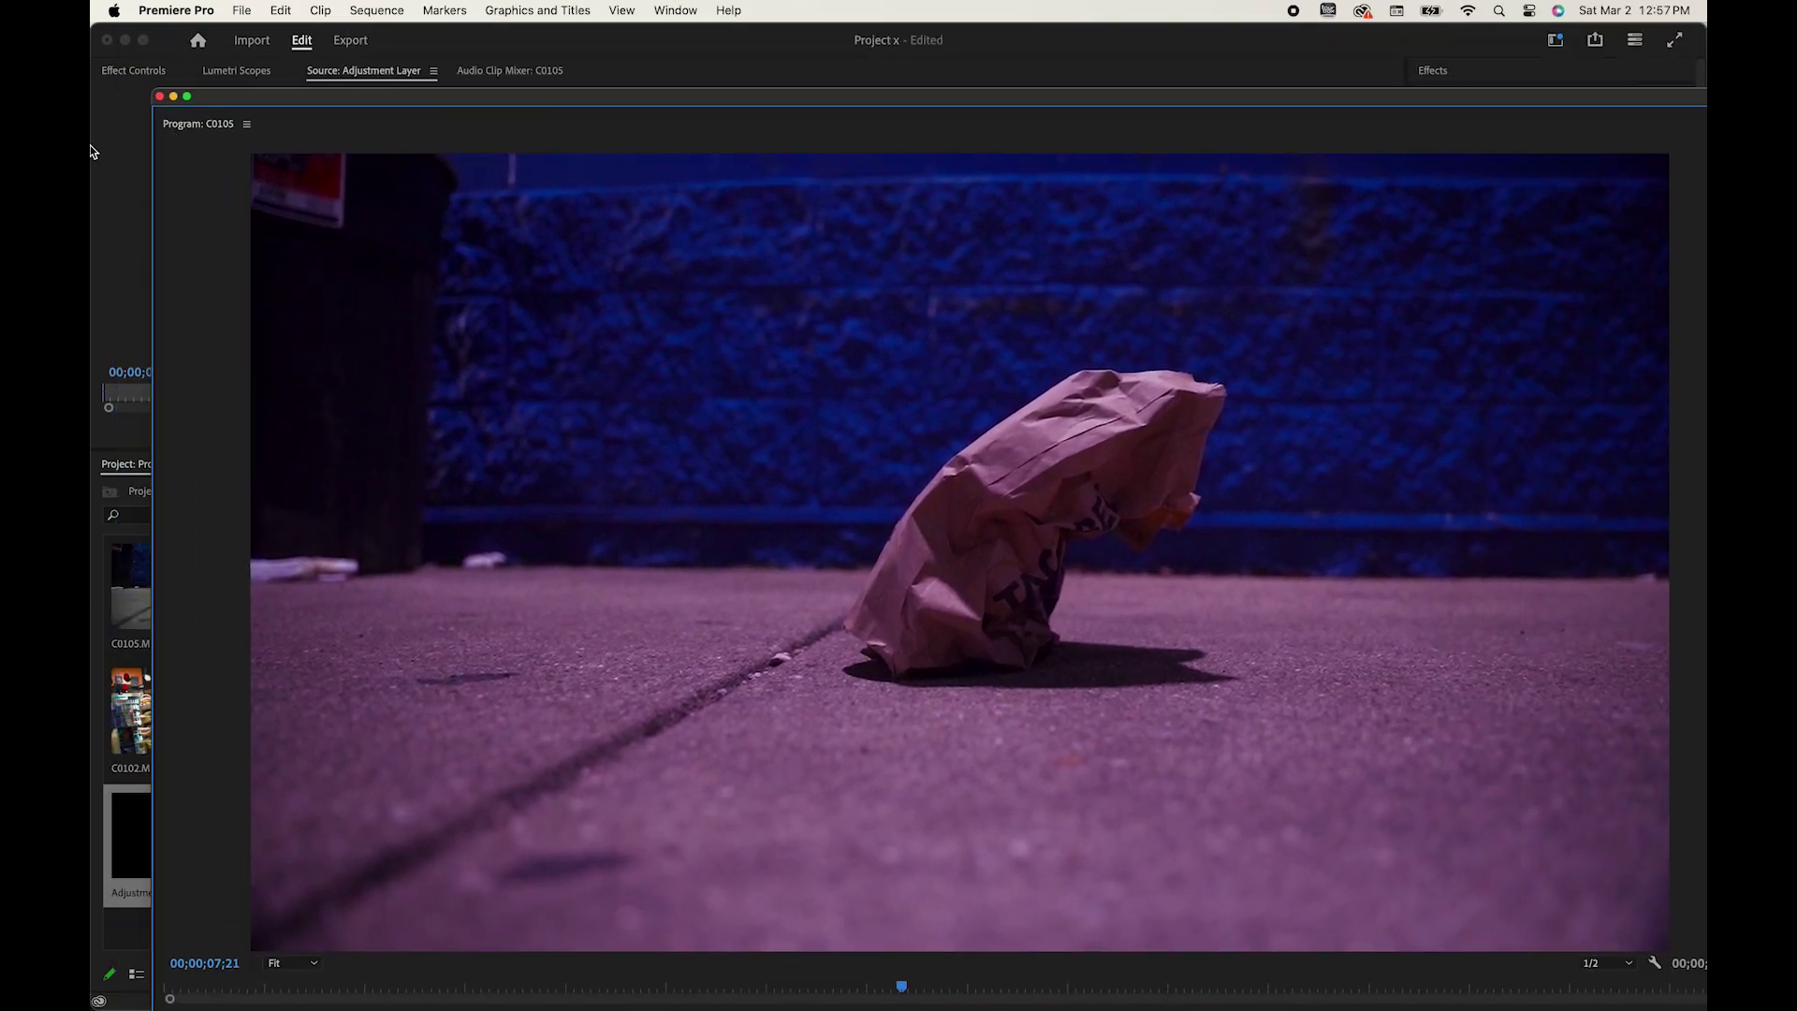
Shrink the floating Program Monitor into the upper left and set Faded Film to about 48.8.
drag(157, 88, 1120, 297)
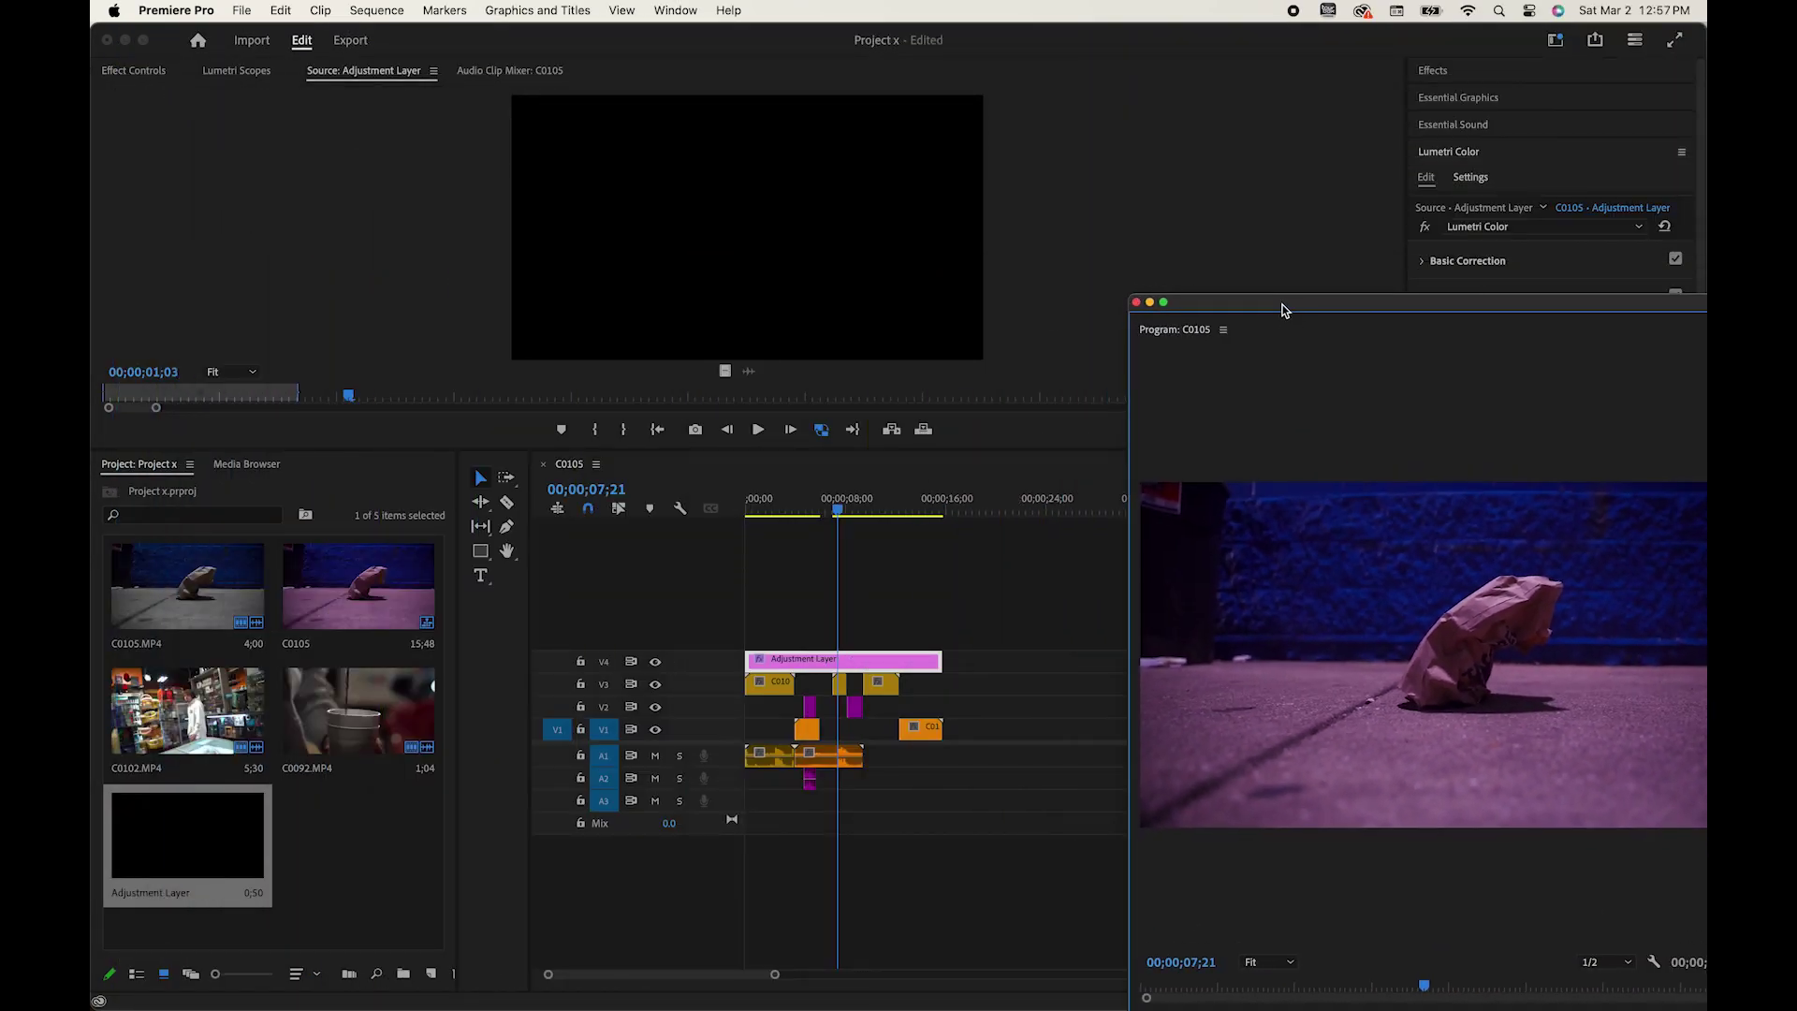
drag(1283, 305, 1097, 91)
drag(1575, 820, 1501, 723)
drag(1157, 95, 567, 53)
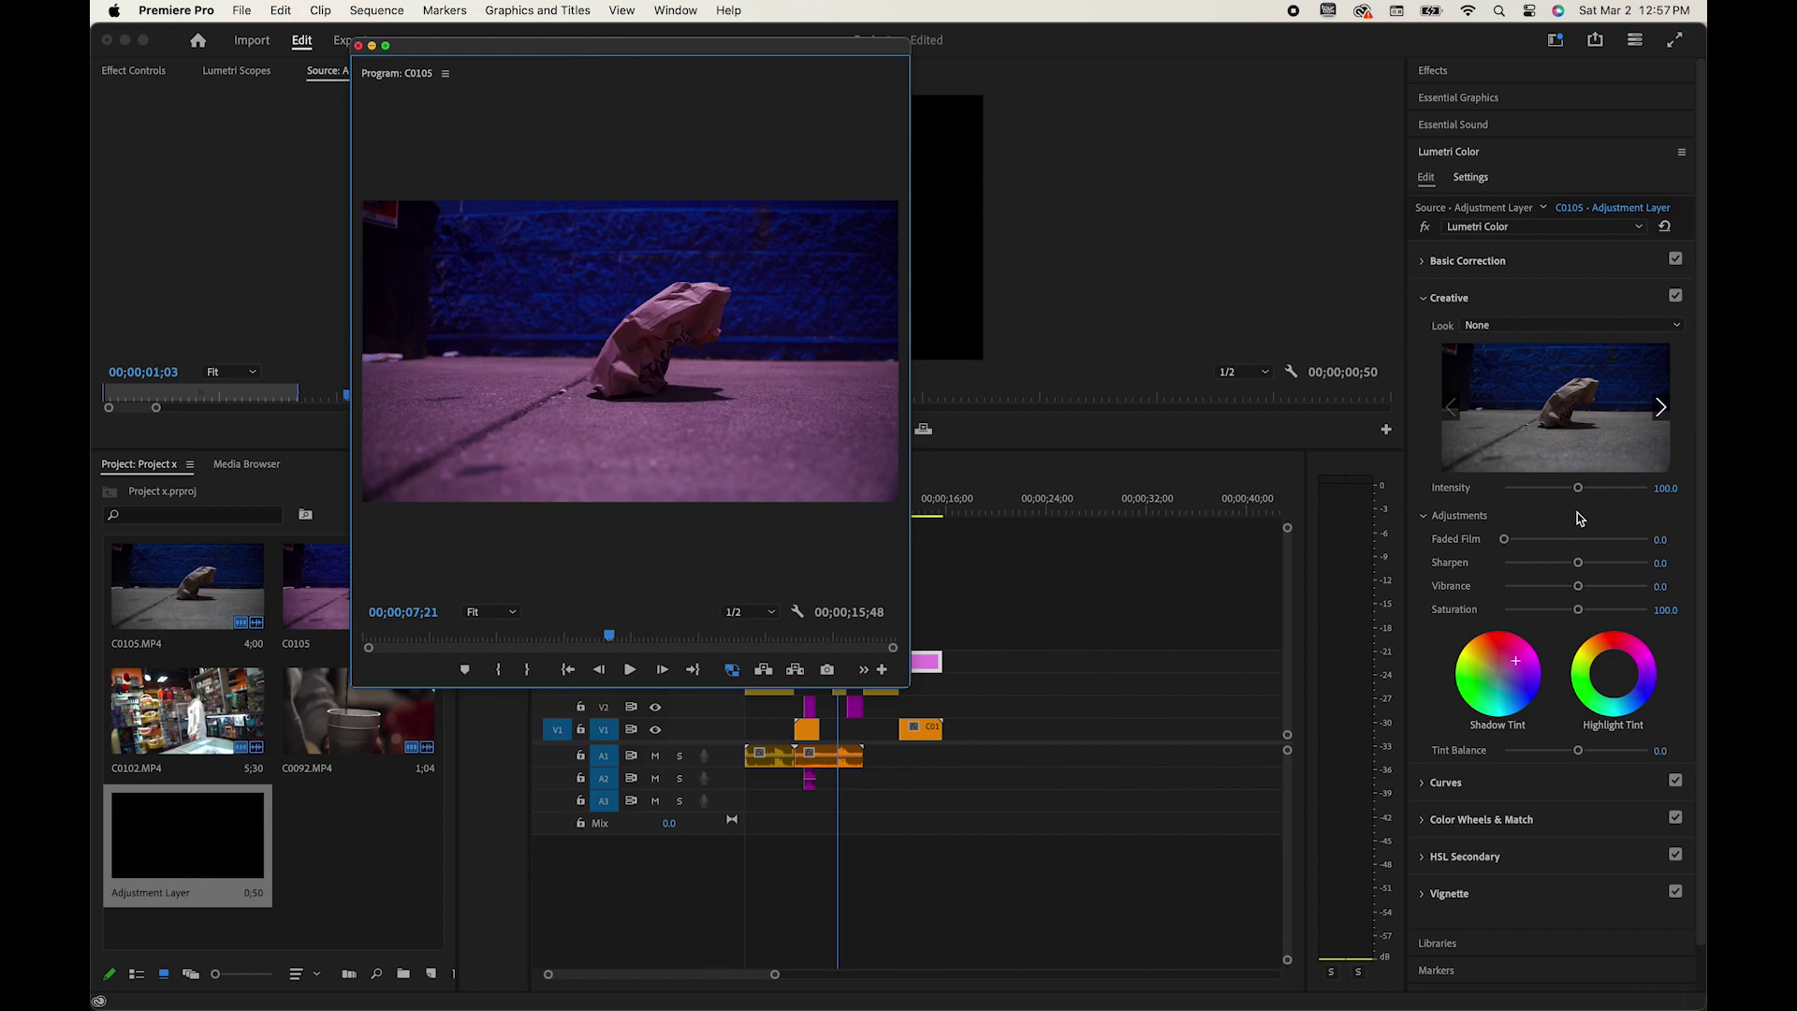
drag(1504, 542, 1575, 552)
Play the sequence forward and backward to preview the faded purple grade.
key(space)
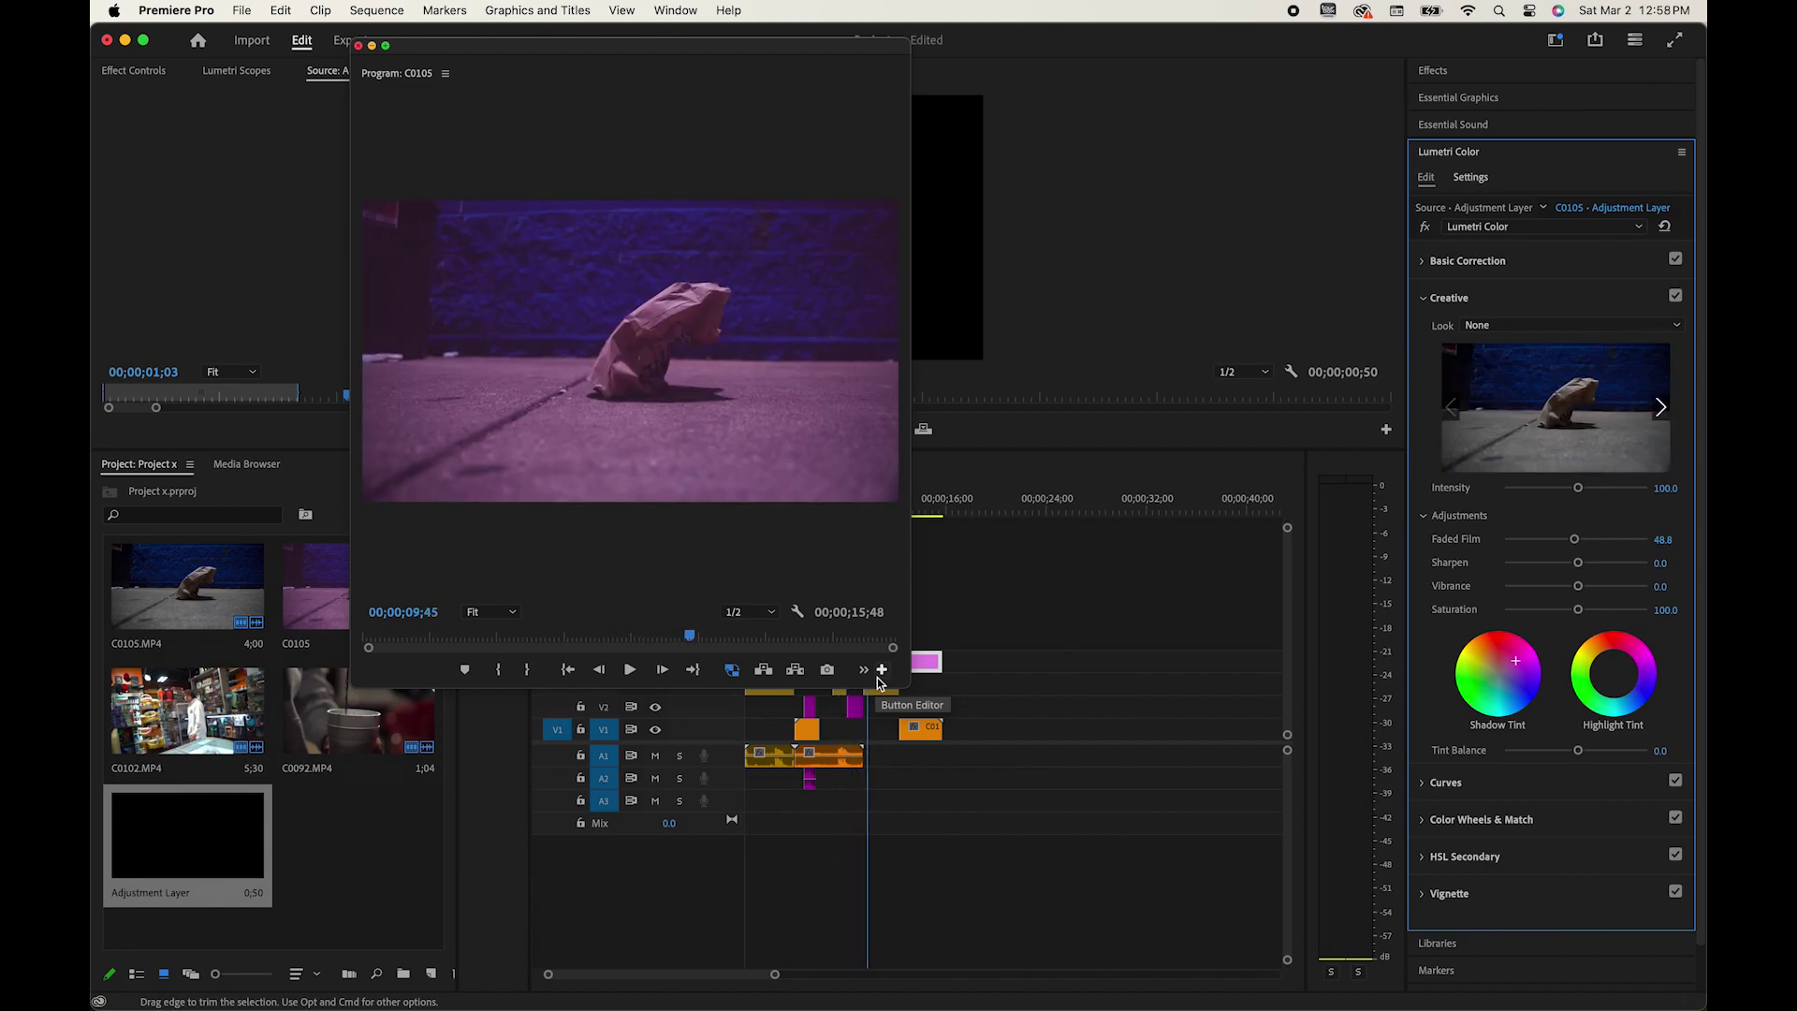
key(j)
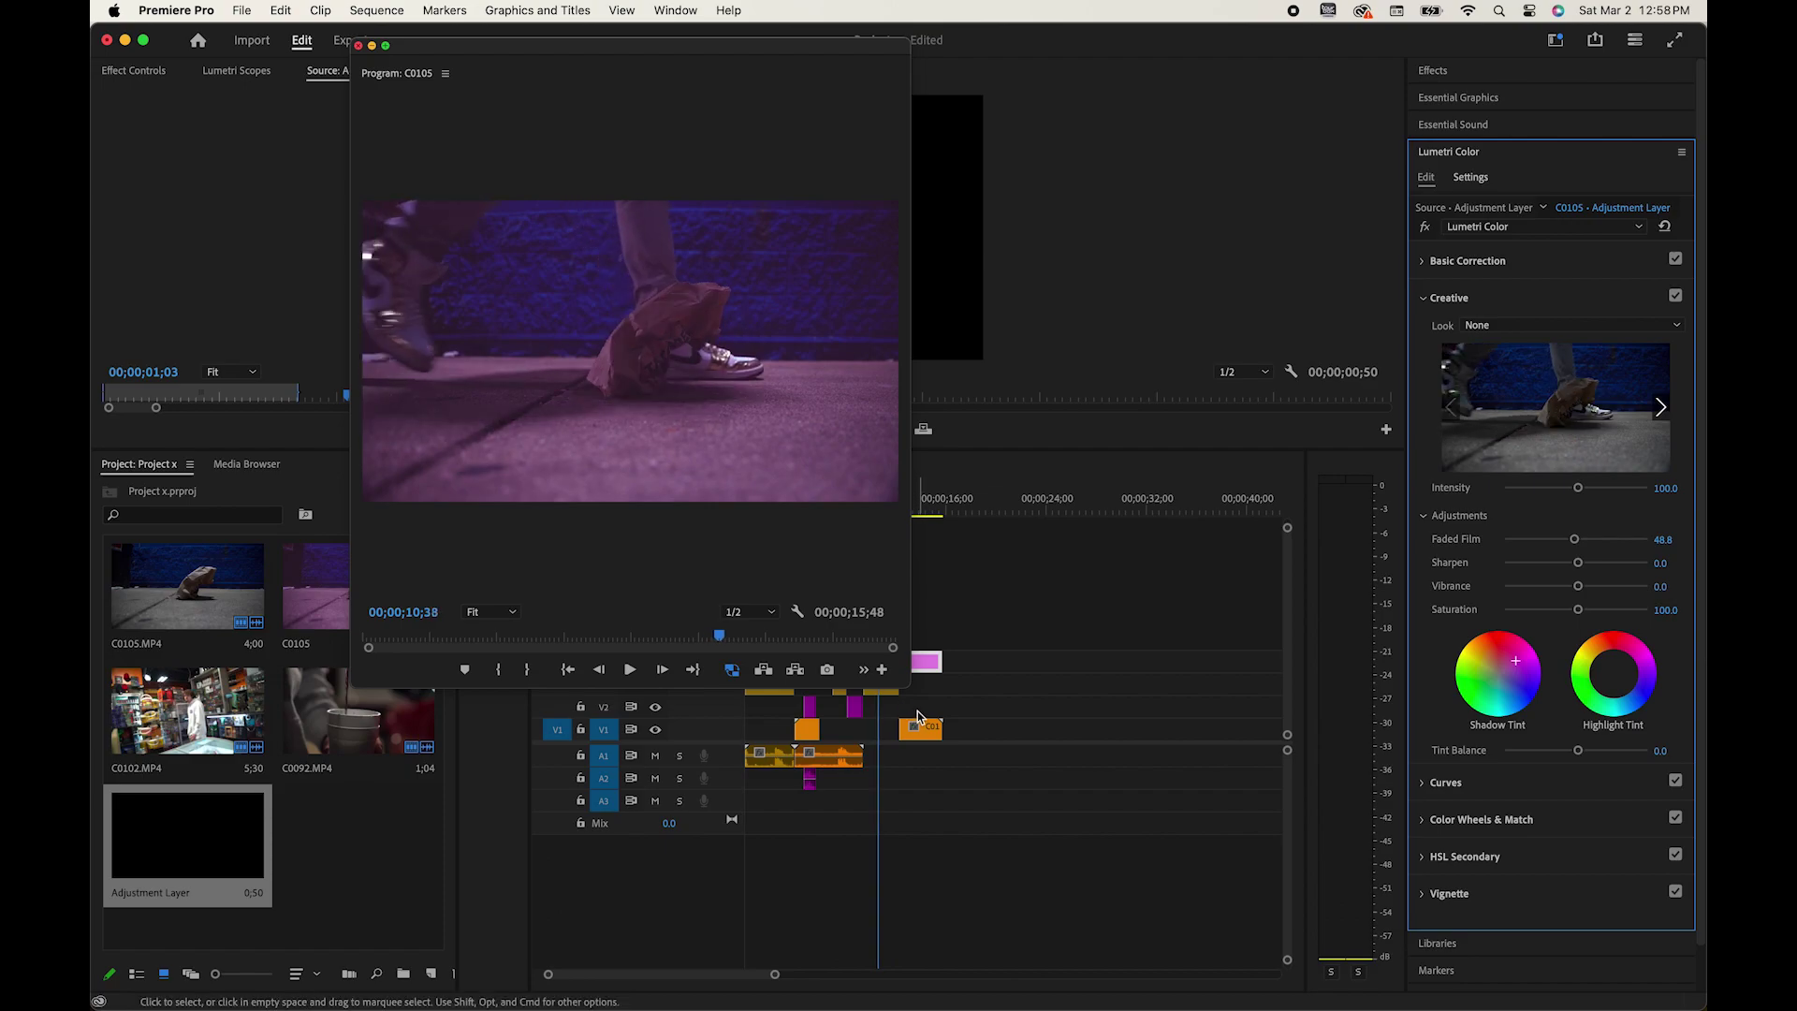
key(l)
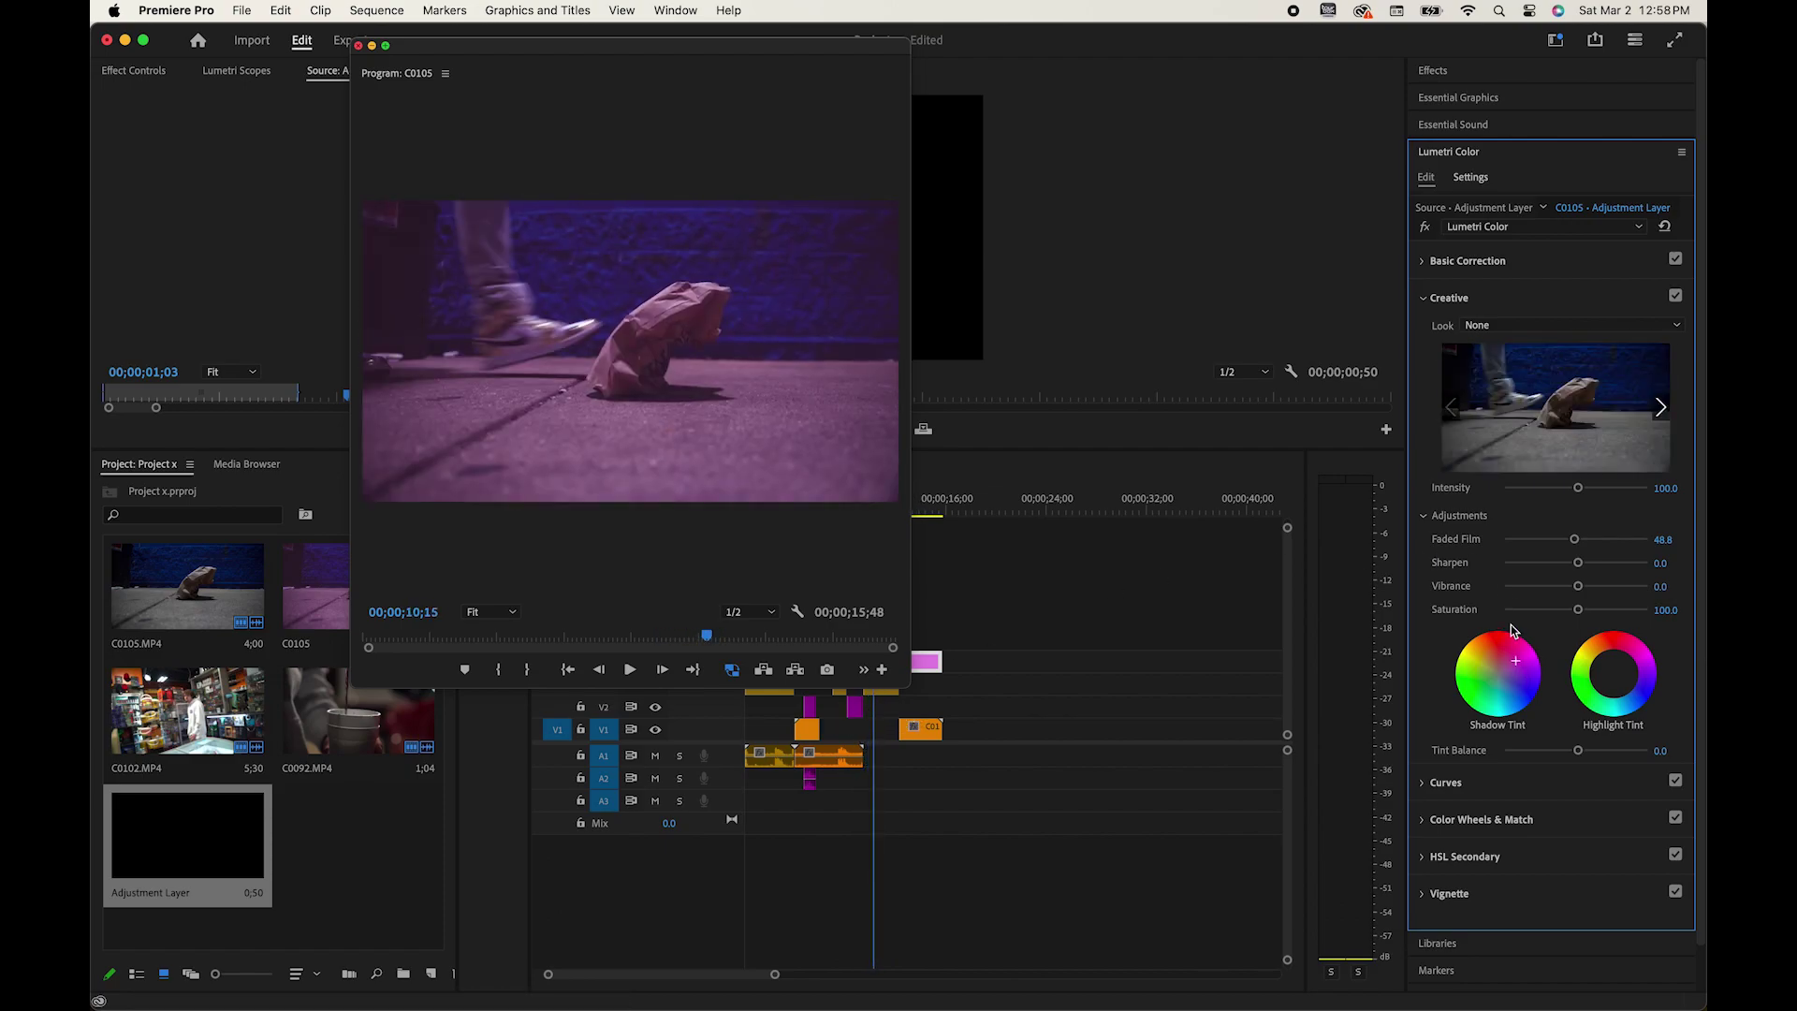
Raise the adjustment layer's Basic Correction Contrast to 92.5, then deselect everything.
click(1466, 260)
drag(1578, 547, 1653, 568)
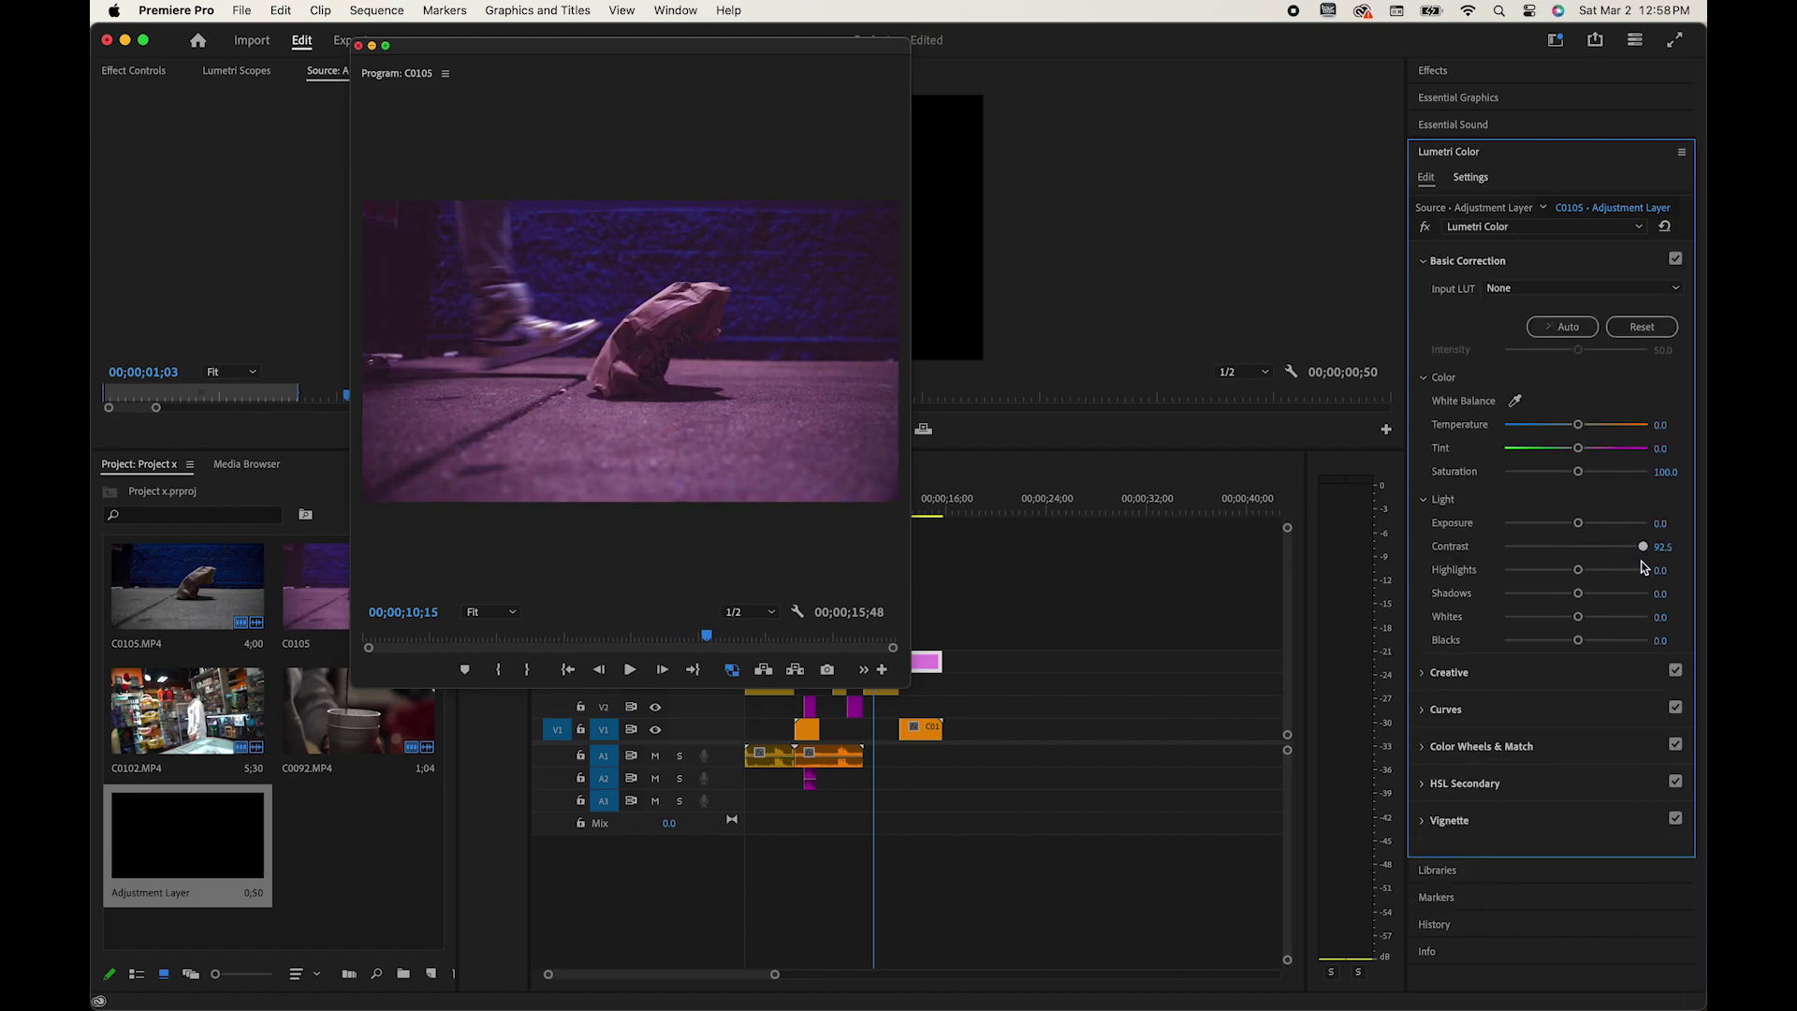
key(Right)
click(1042, 606)
Set the C0105.MP4 clip on V3 to a Lumetri Temperature of -100.
drag(559, 49, 1202, 61)
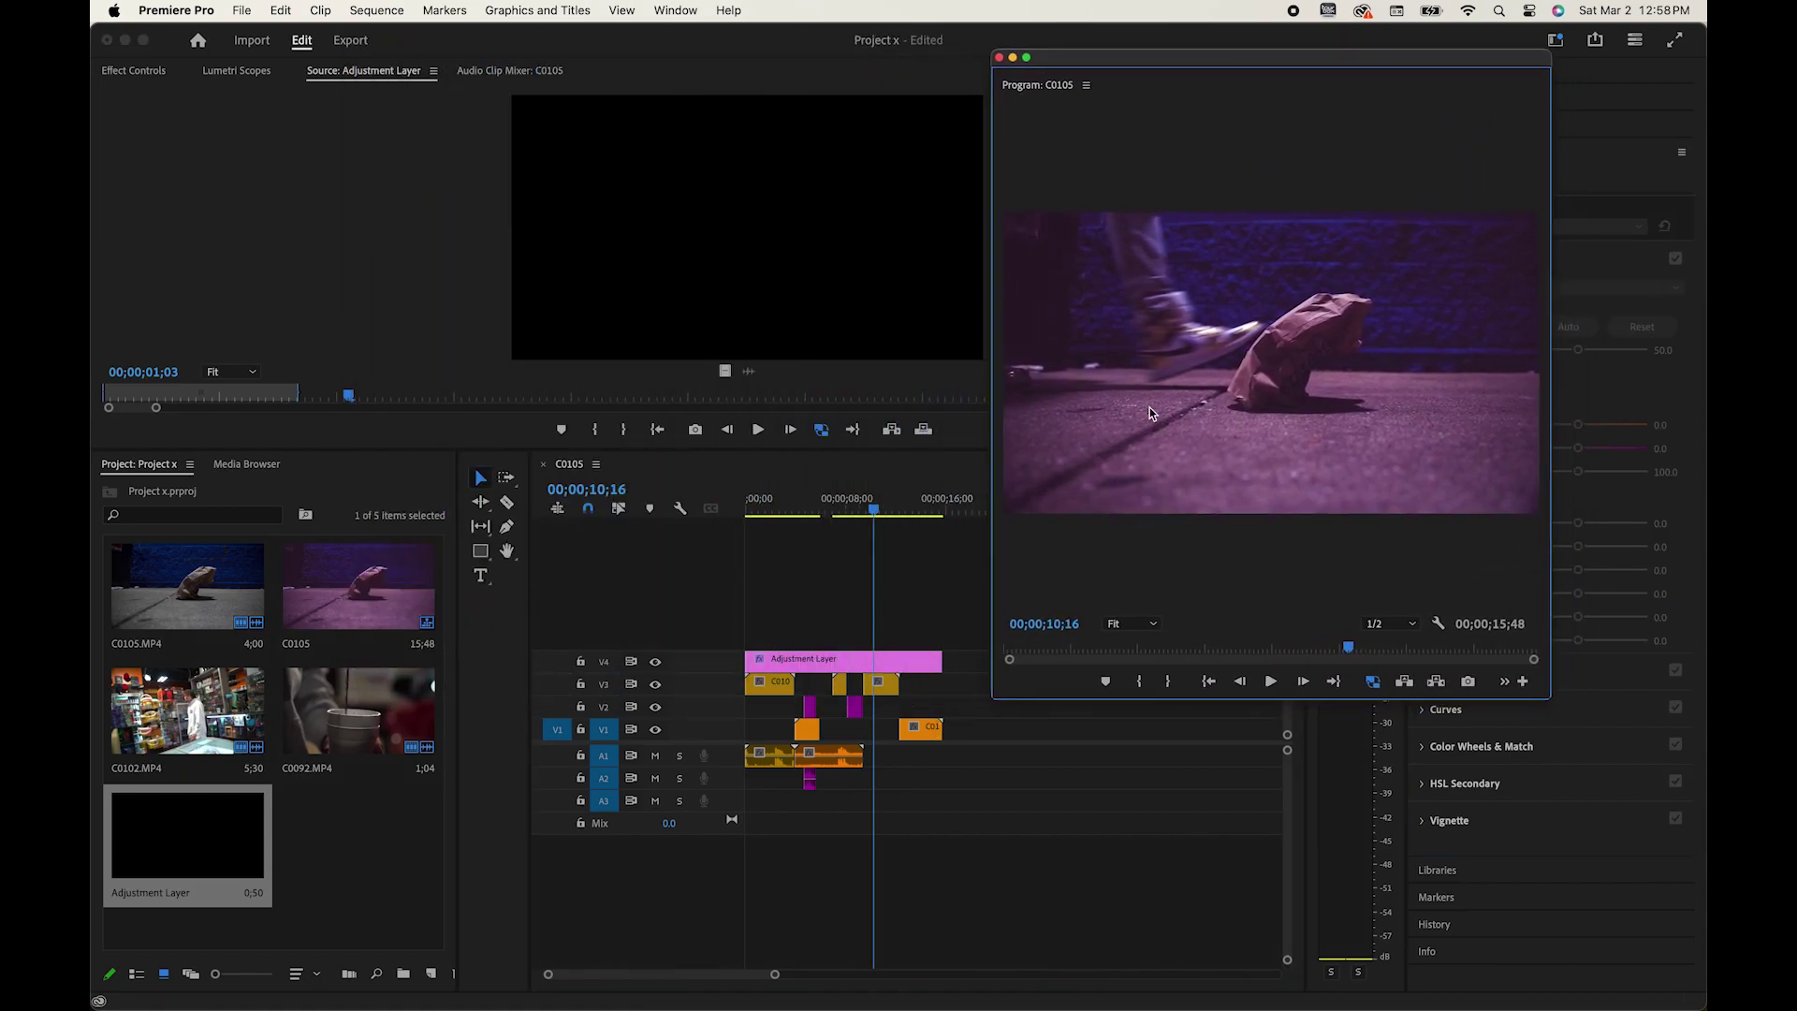
click(878, 688)
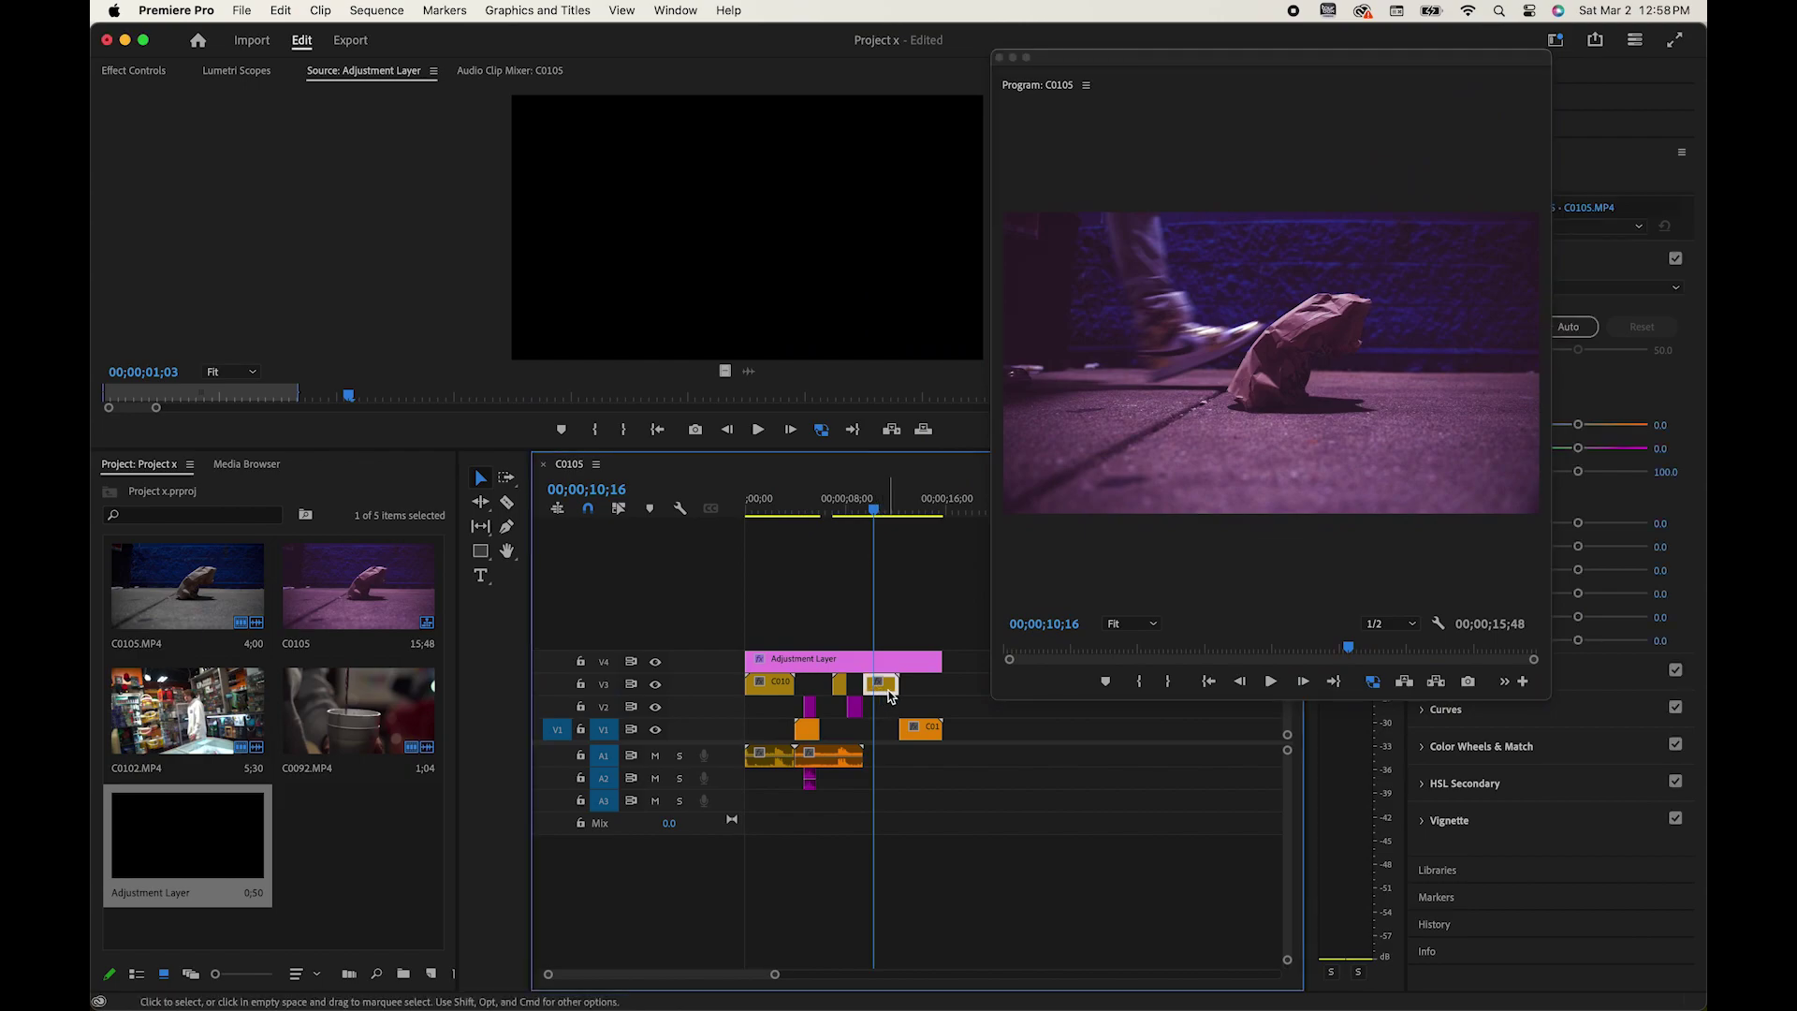
drag(1391, 70, 634, 40)
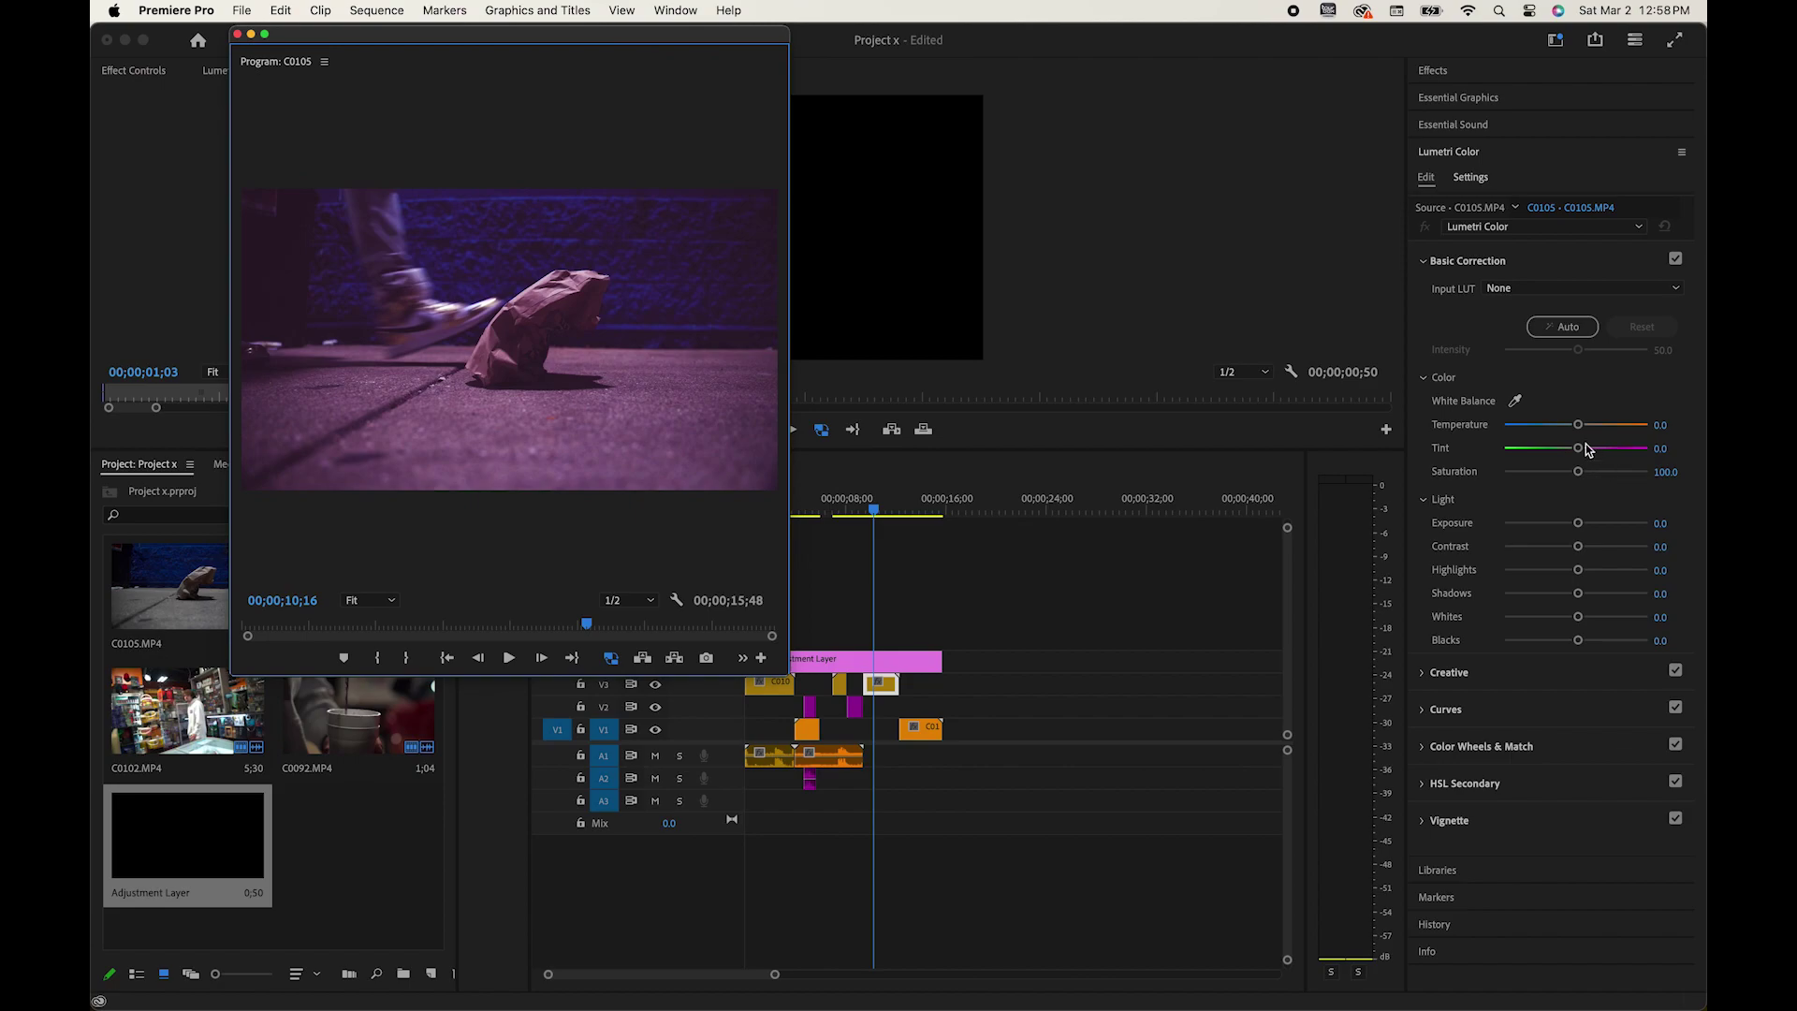
drag(1580, 429, 1556, 432)
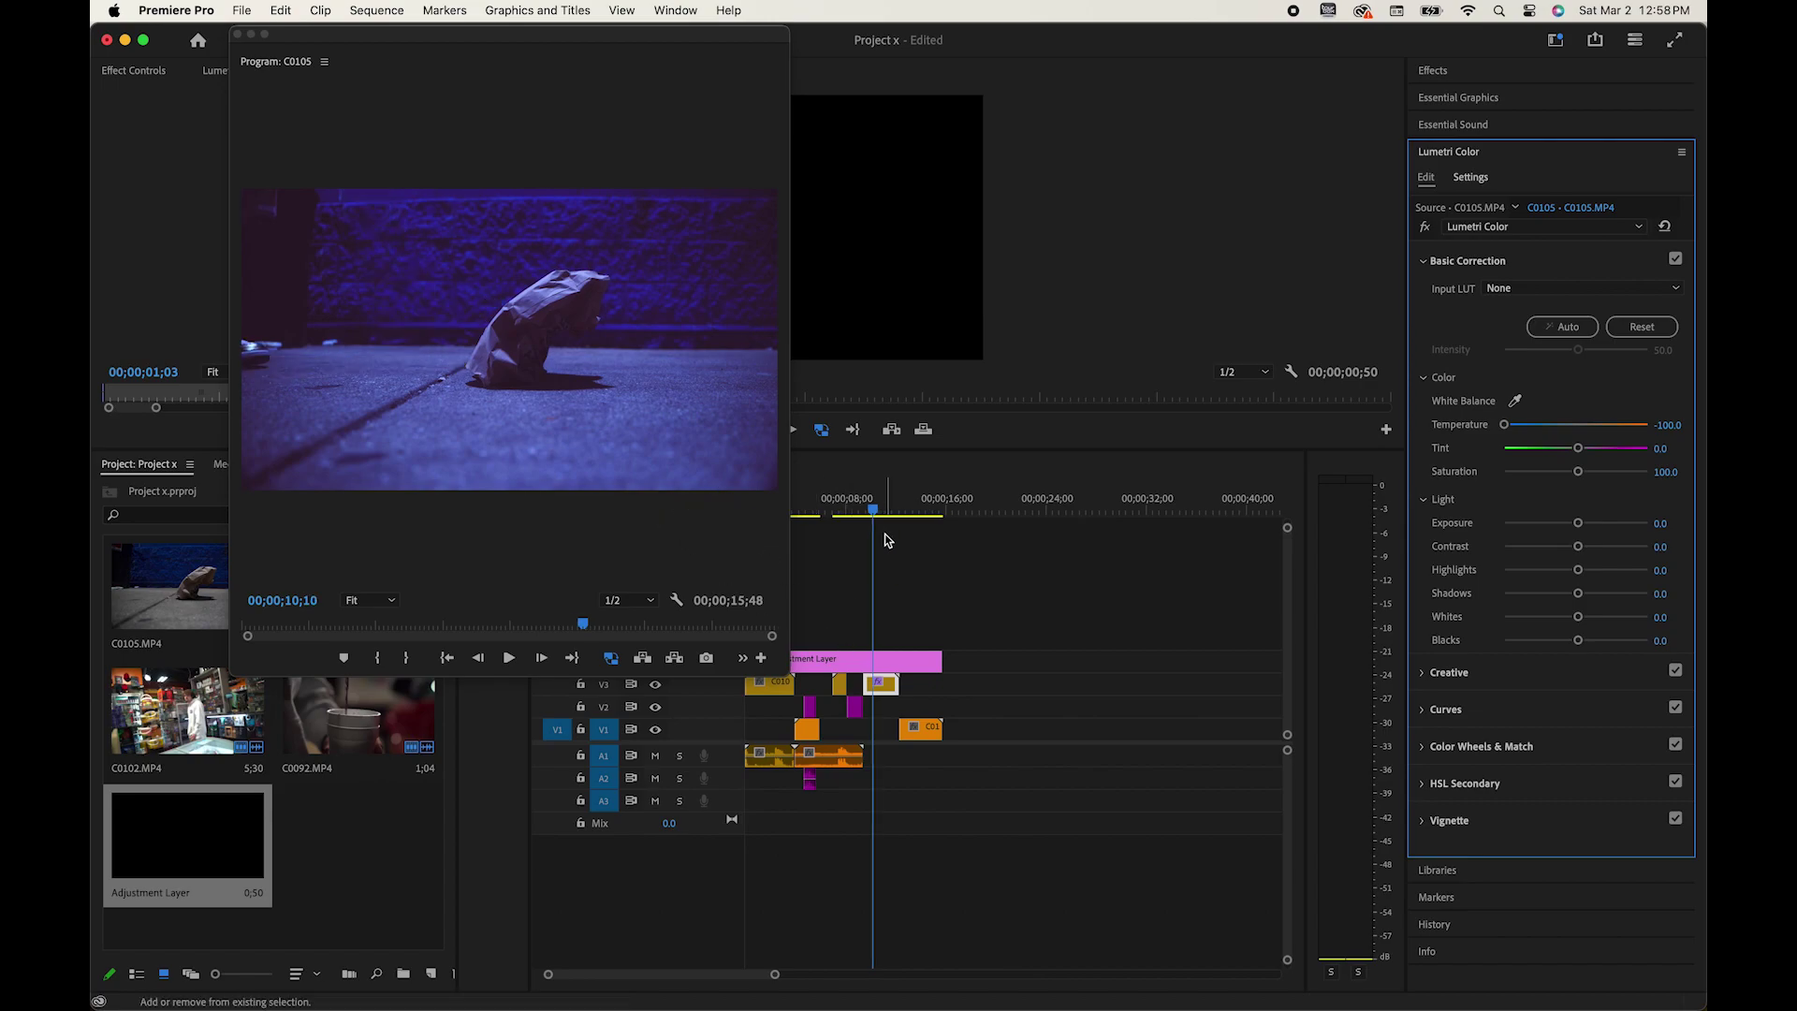
Return to the previous edit and play through the following clips to review.
key(Up)
key(space)
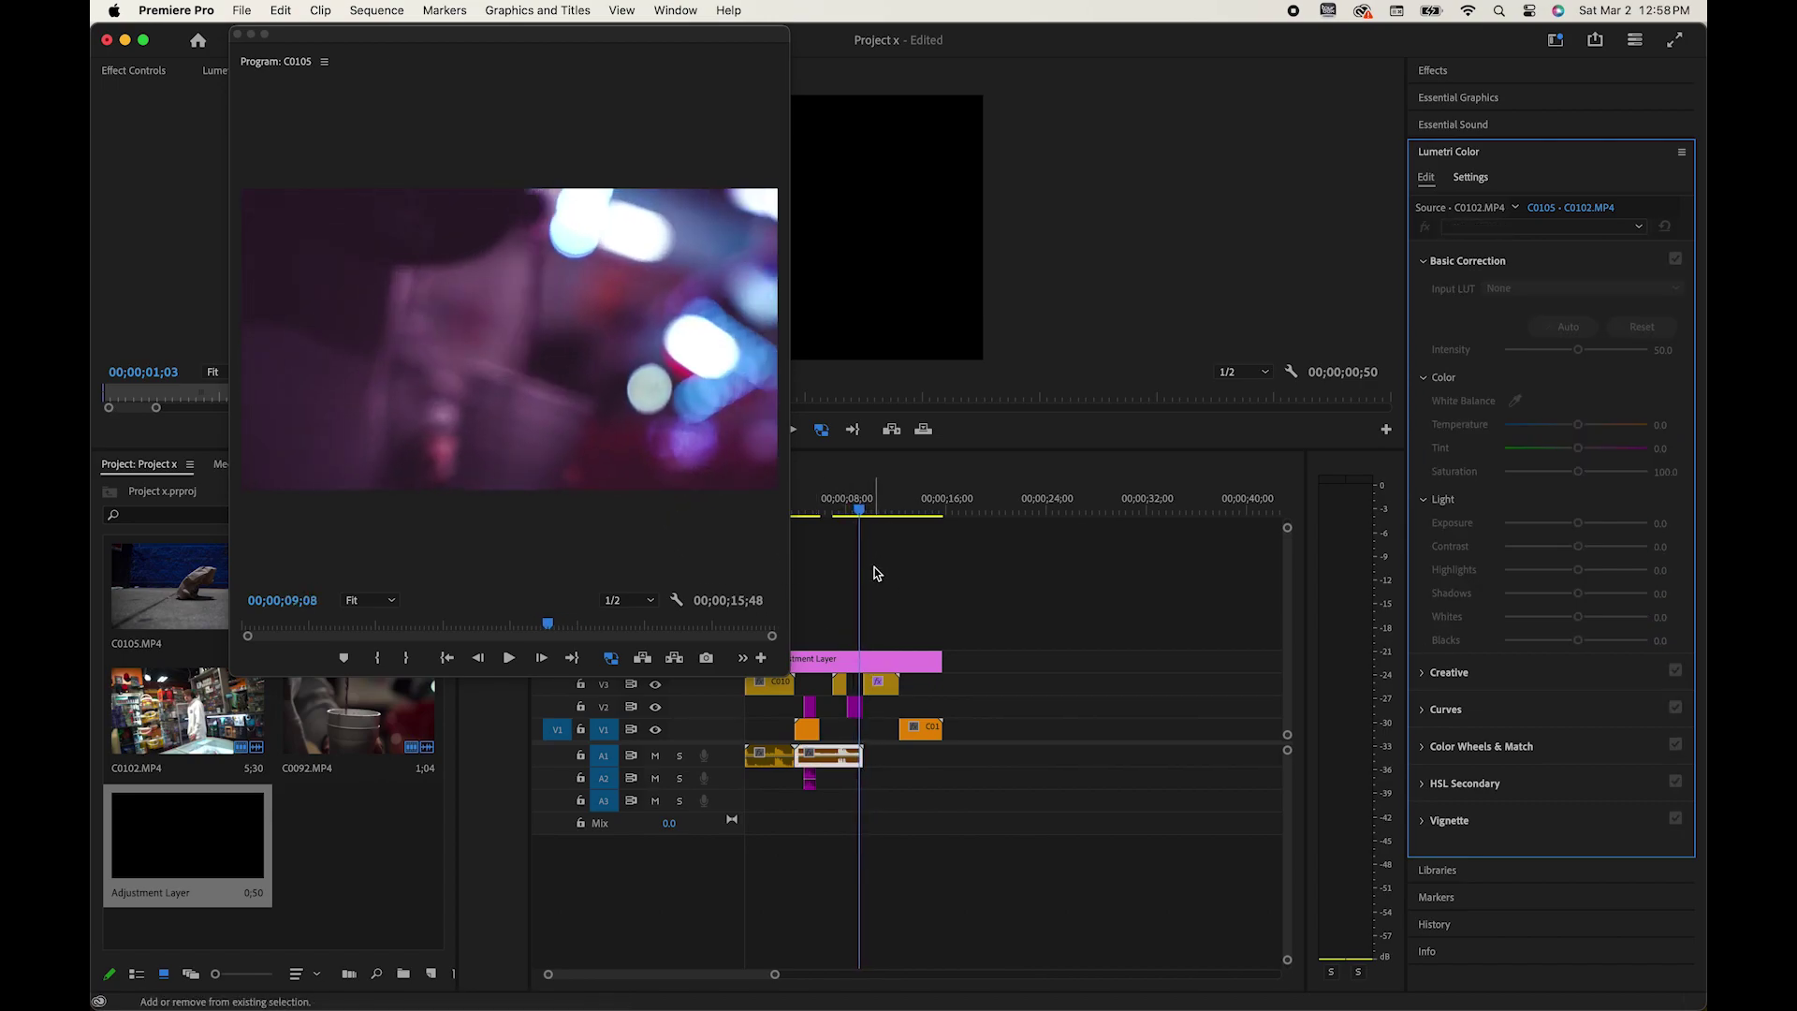
key(space)
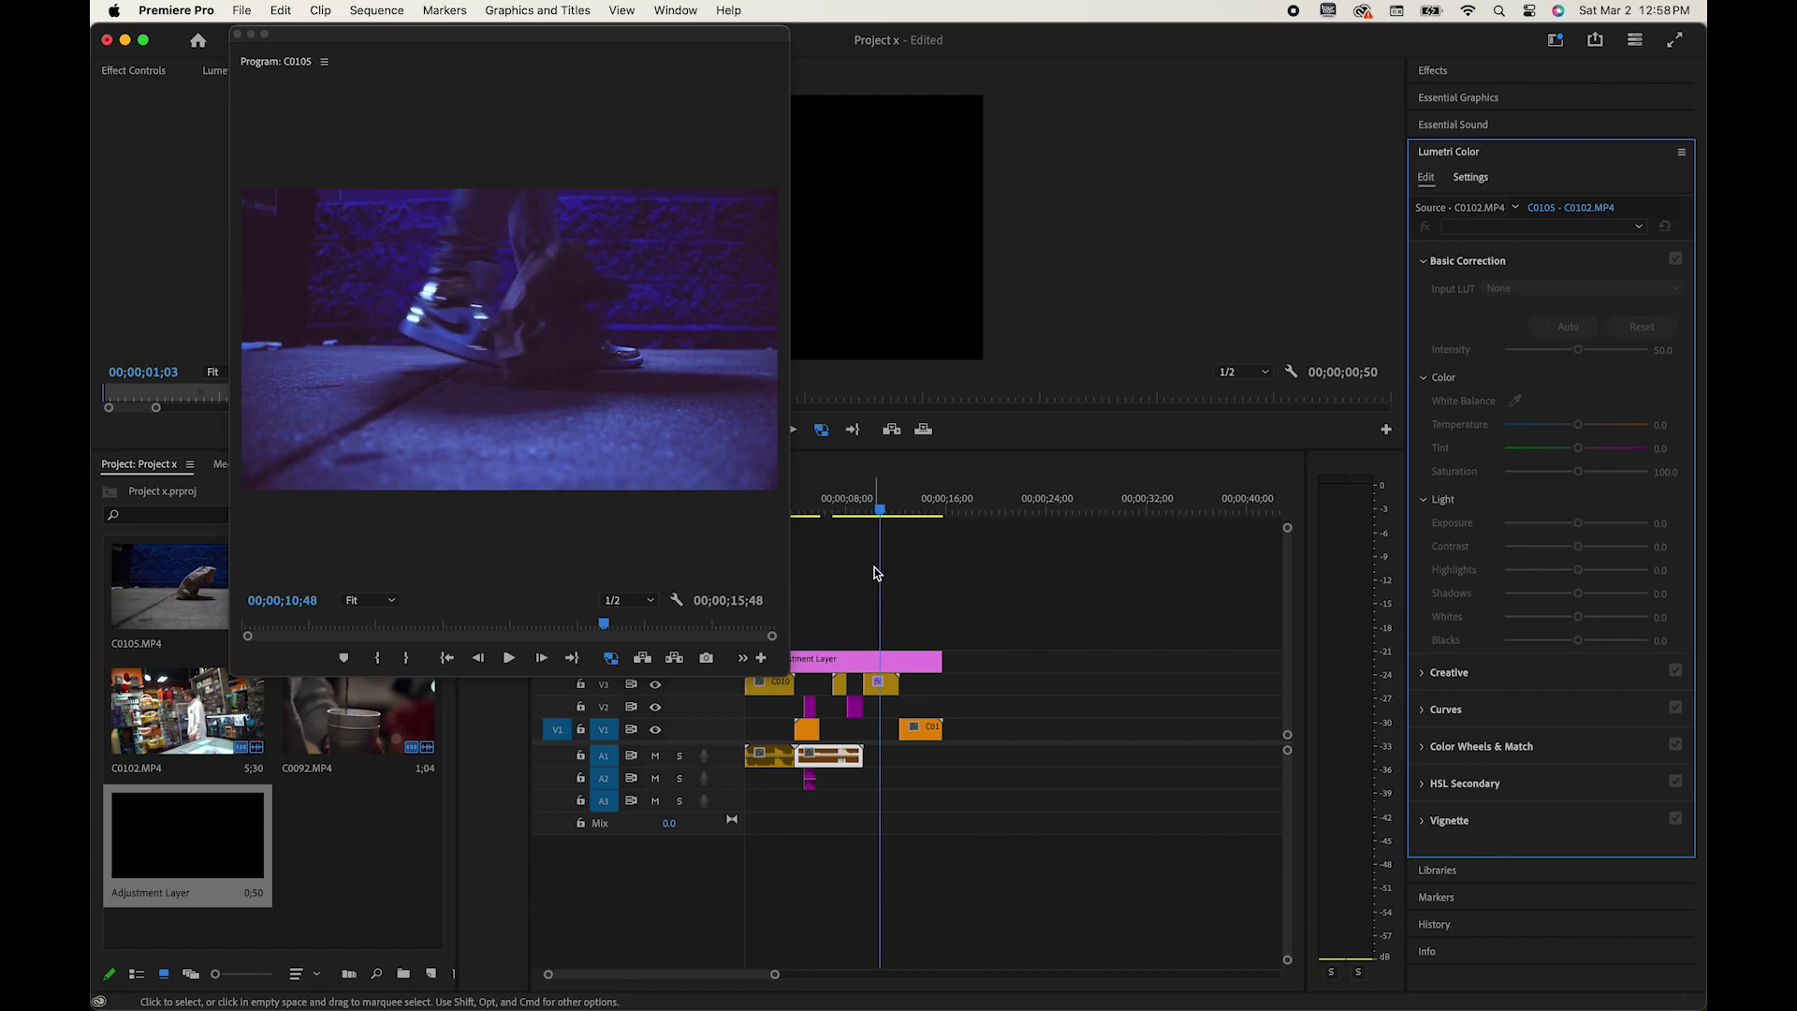